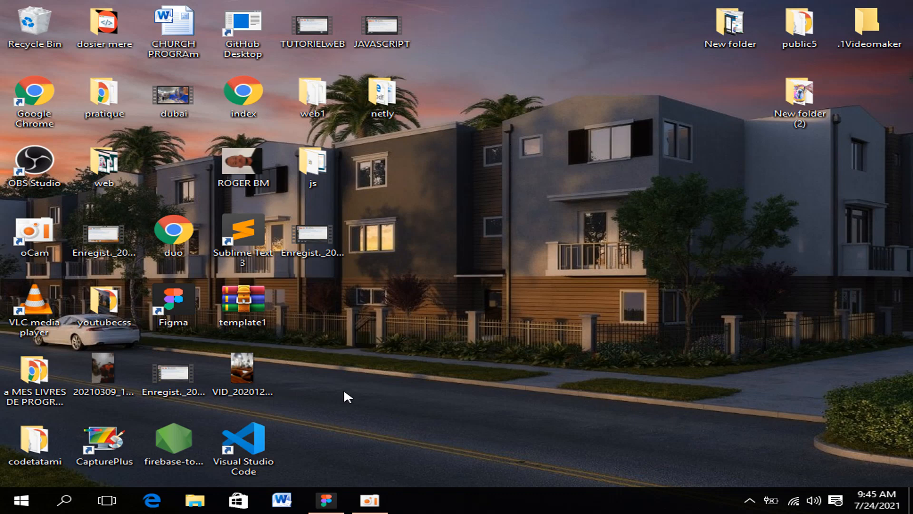
Step: Switch to Microsoft Edge and look over the Code Tatami home page down to its list of section links
click(152, 501)
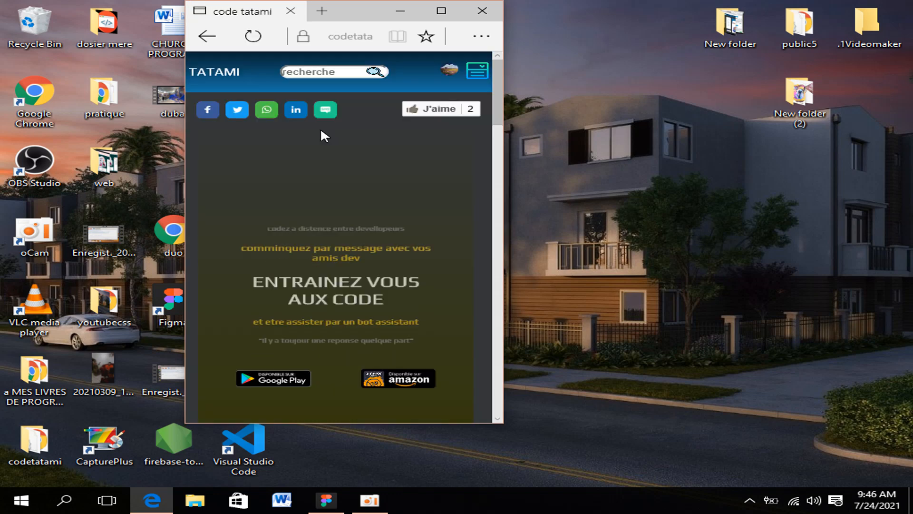
scroll(325, 148, down, 3)
scroll(324, 148, down, 3)
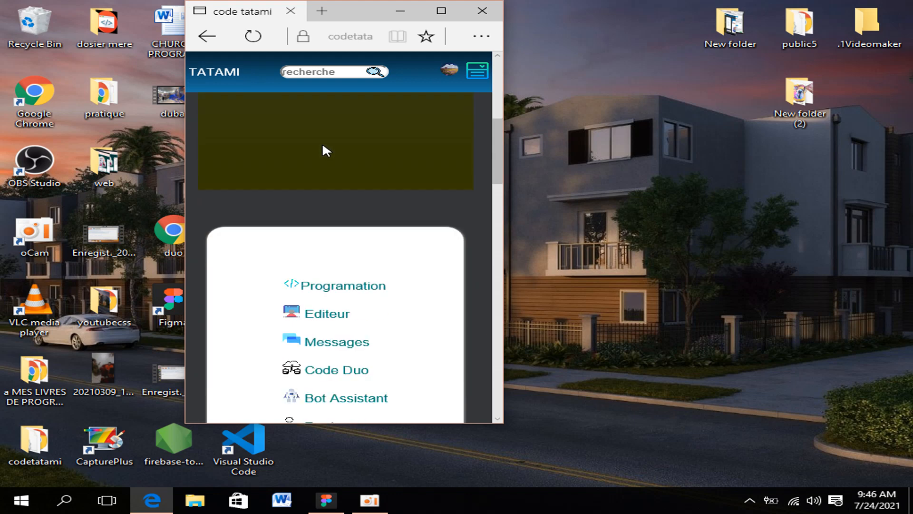
scroll(322, 150, down, 3)
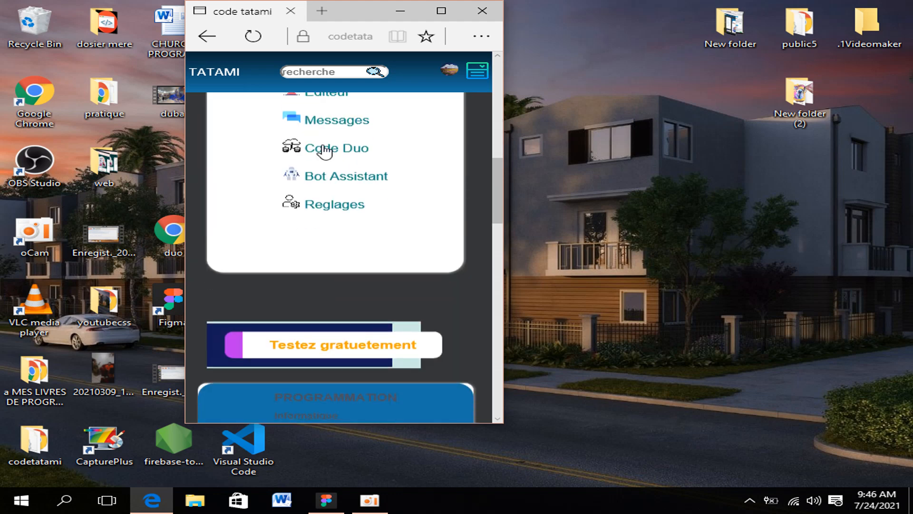
scroll(323, 149, up, 1)
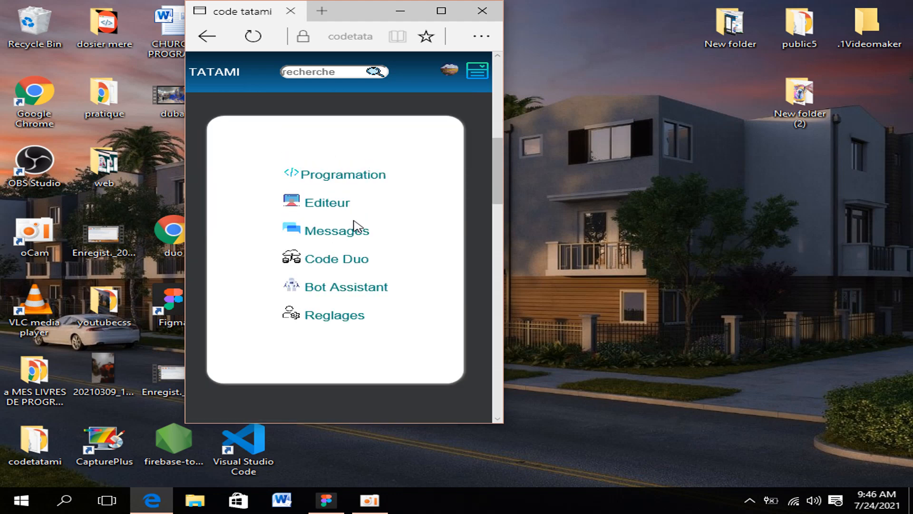
Step: Review the posts on the site's Messages page and close the browser
click(346, 236)
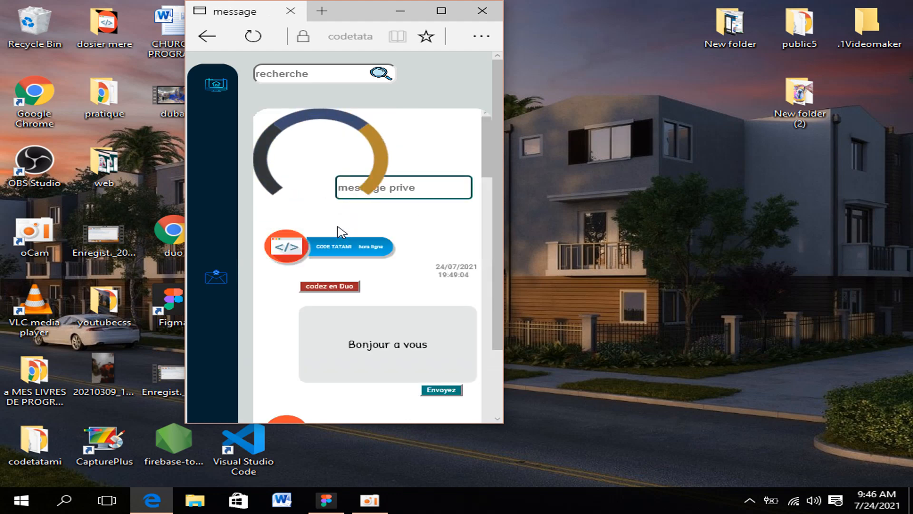
scroll(352, 235, down, 8)
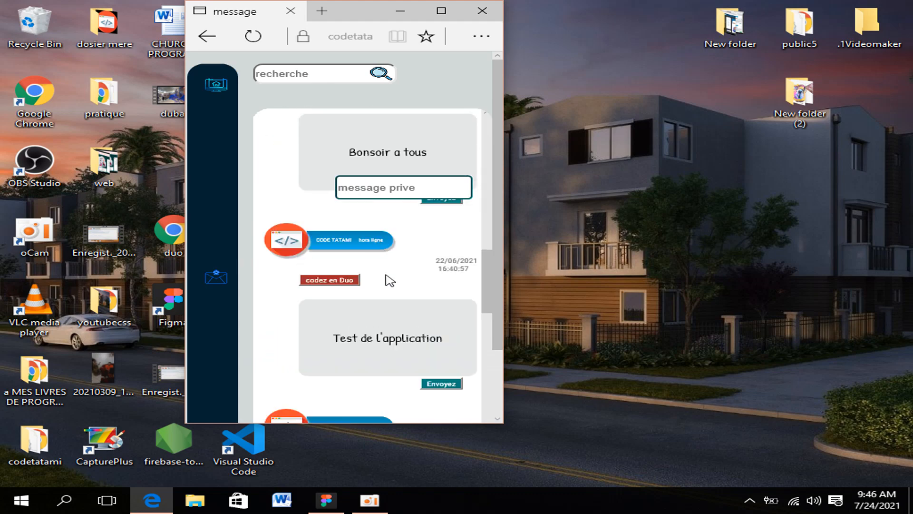
scroll(389, 280, down, 3)
click(483, 13)
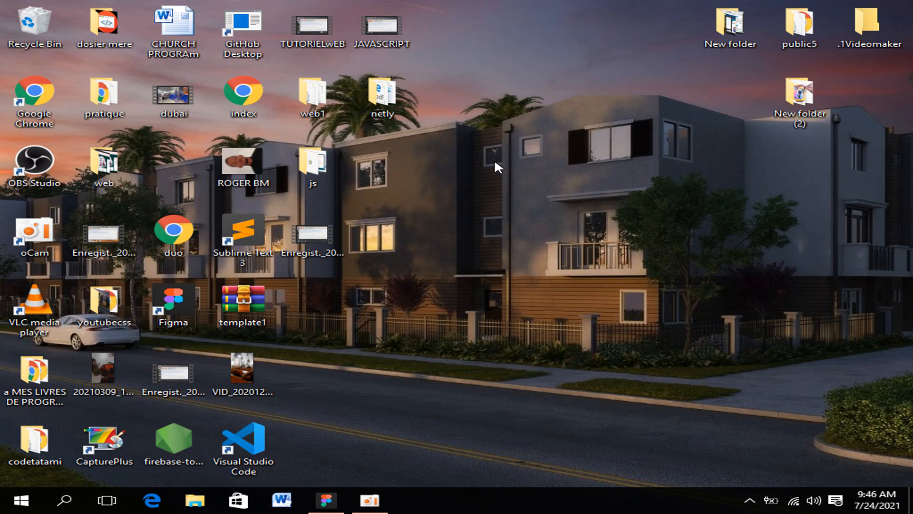
Step: Switch to Figma and draw a rectangle about 618 × 389 on the empty canvas
click(329, 501)
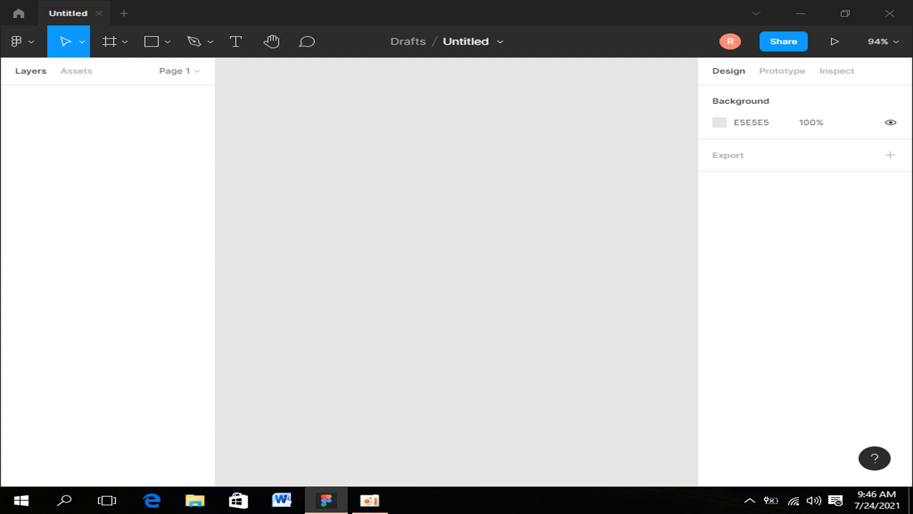
click(152, 41)
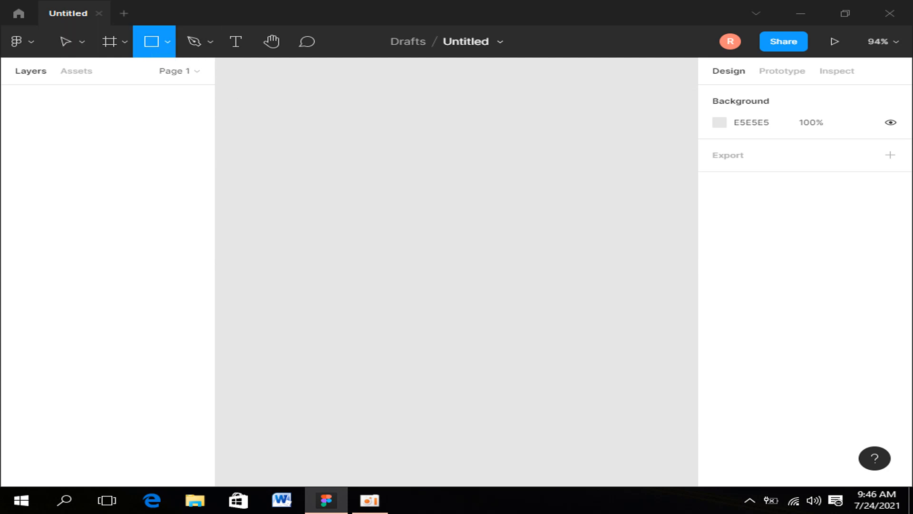
drag(239, 103, 570, 218)
drag(627, 257, 672, 342)
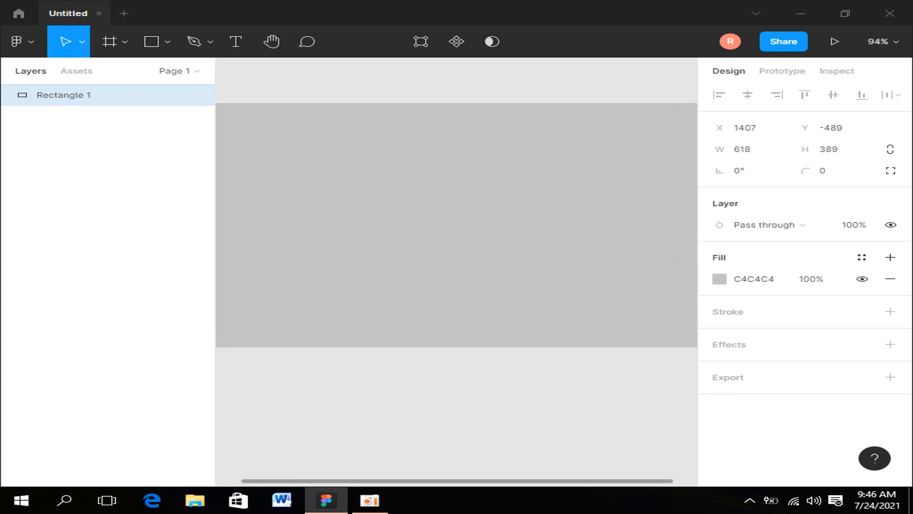
Step: Resize the rectangle to about 570 × 389 and reposition it to span the visible canvas width
drag(457, 224, 427, 222)
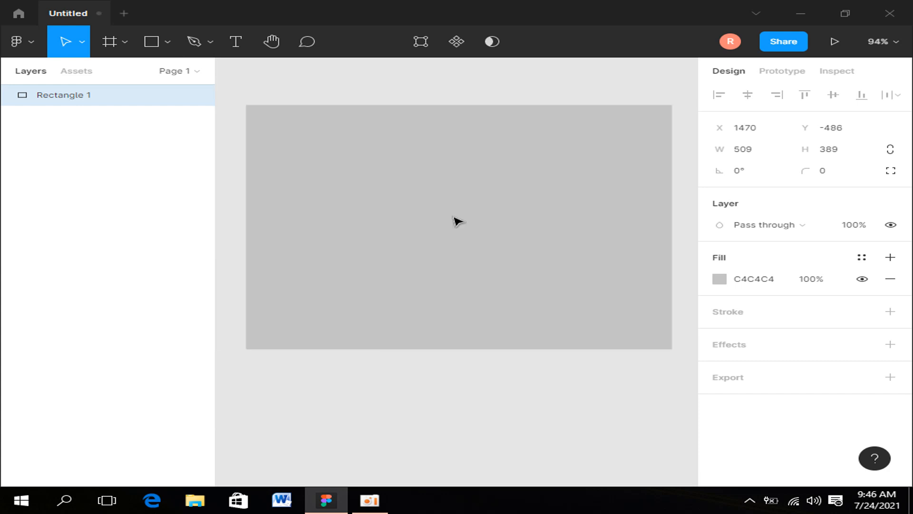
click(457, 220)
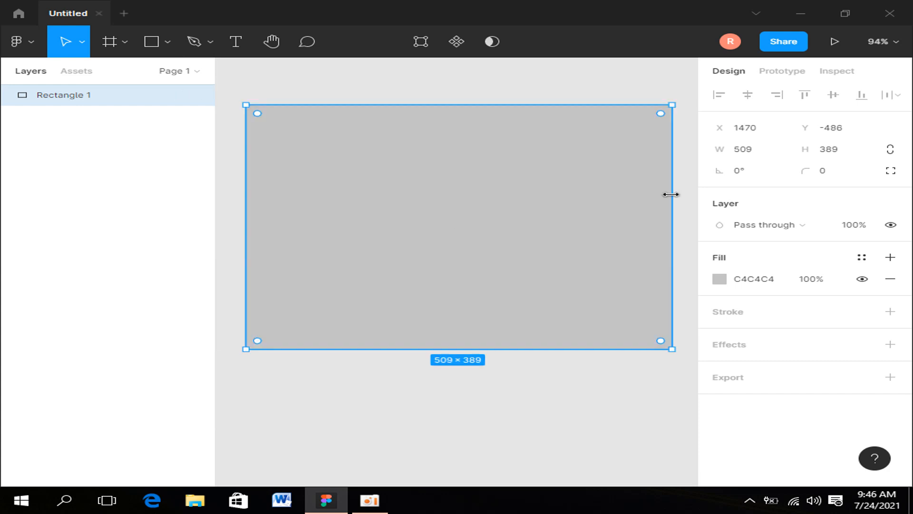
drag(674, 195, 682, 195)
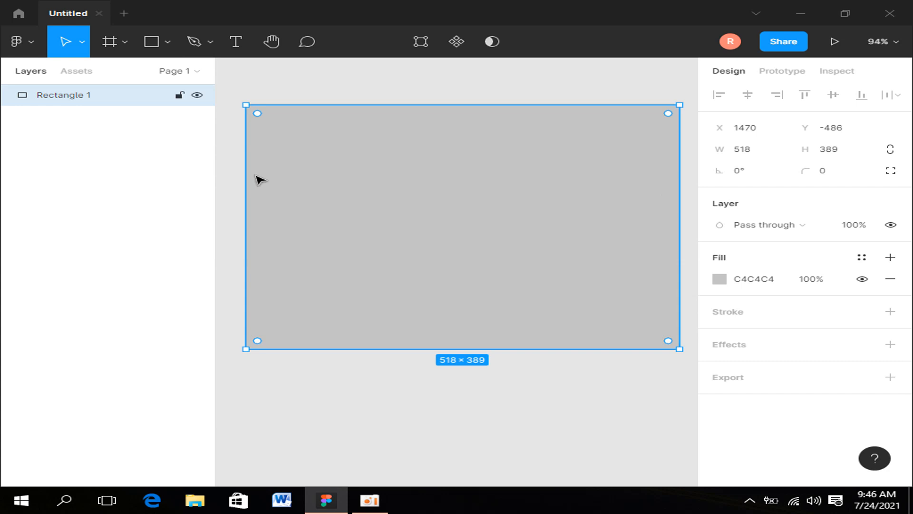
drag(245, 174, 232, 174)
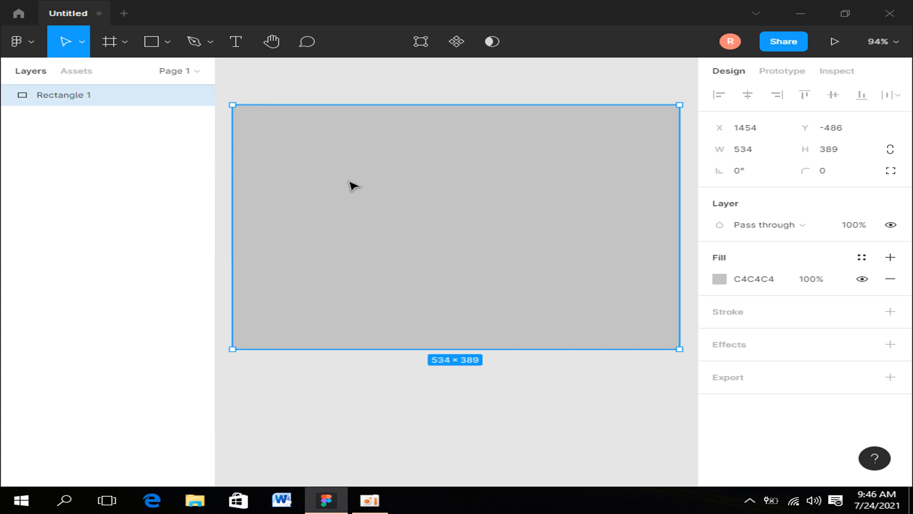
mouse_move(349, 182)
mouse_down()
mouse_move(337, 182)
mouse_move(344, 183)
mouse_up()
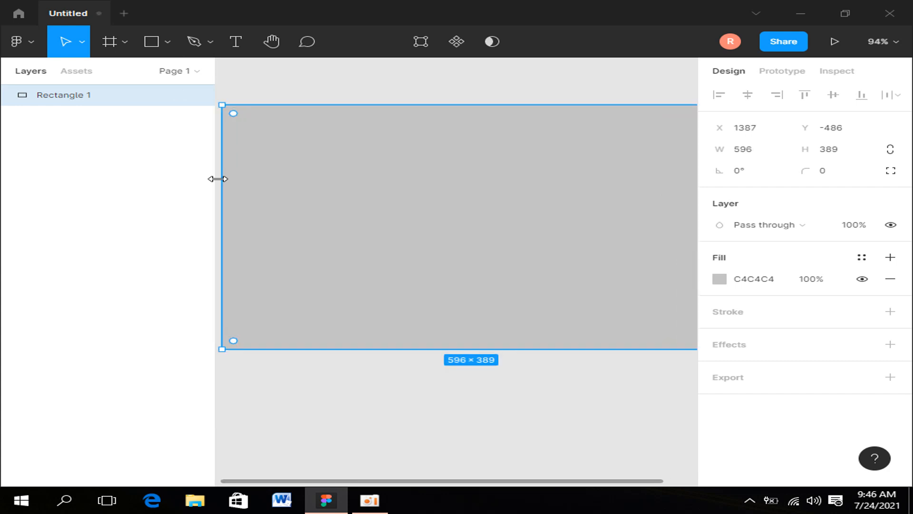
drag(222, 183, 246, 183)
drag(464, 185, 436, 184)
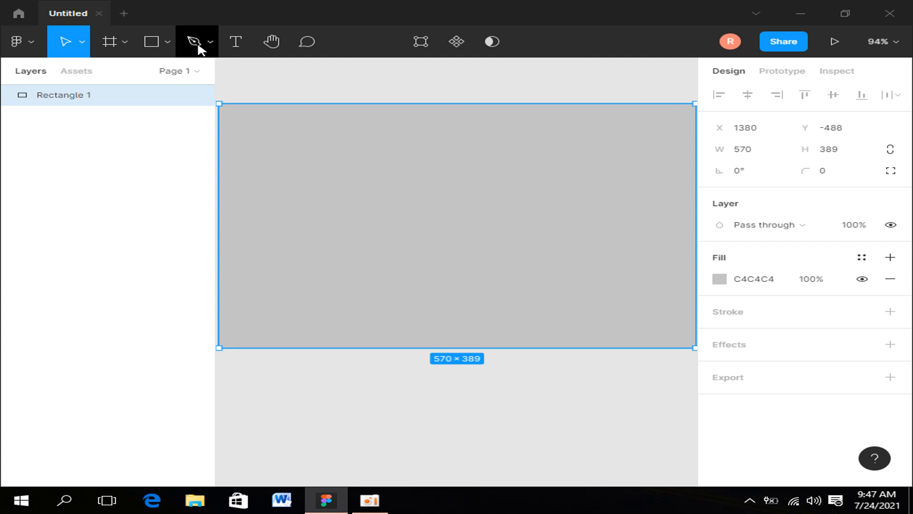
Step: Add the text "SPORTLOGO" in a box about 92 × 20 at the rectangle's upper-left corner and colour it off-white FFFBFB
click(231, 42)
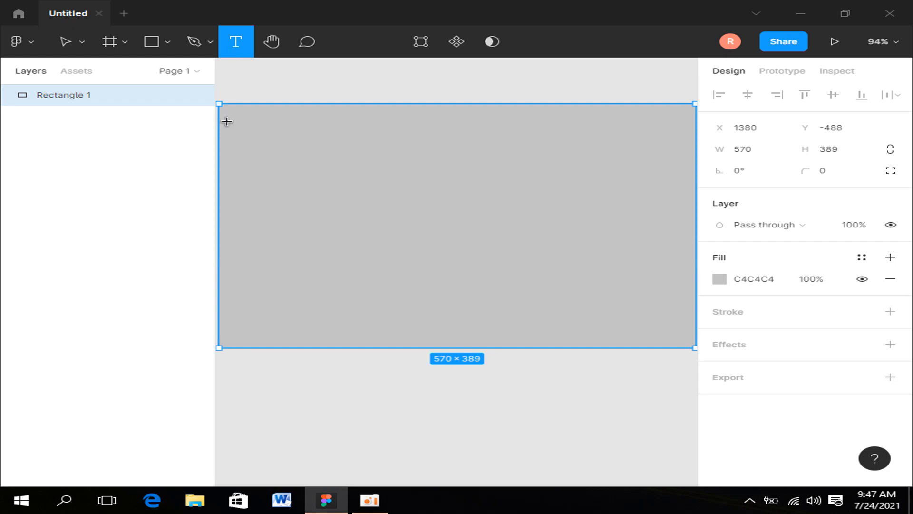
drag(229, 116, 308, 133)
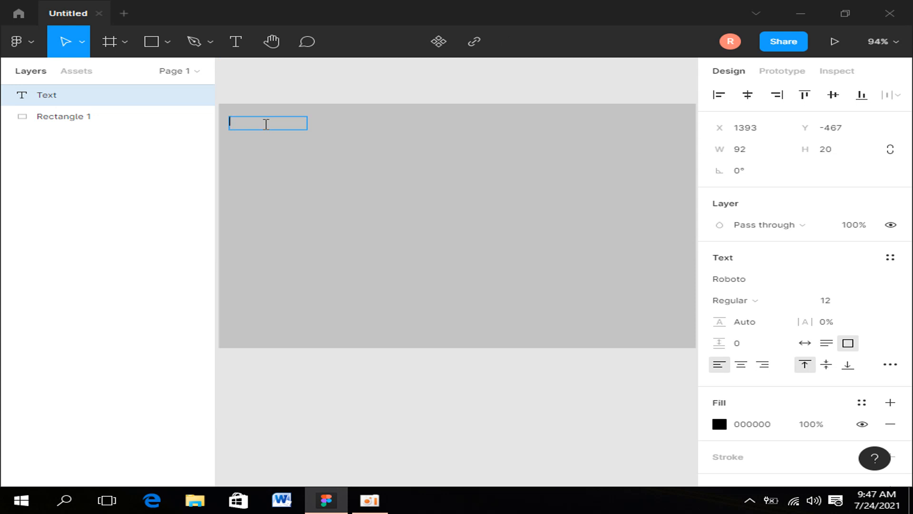
text(SPORTLOG)
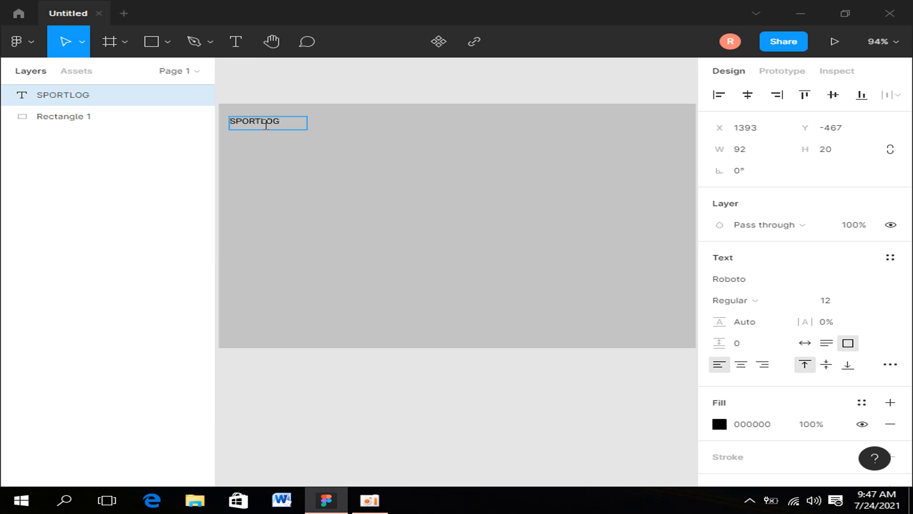
text(O)
key(Escape)
click(719, 424)
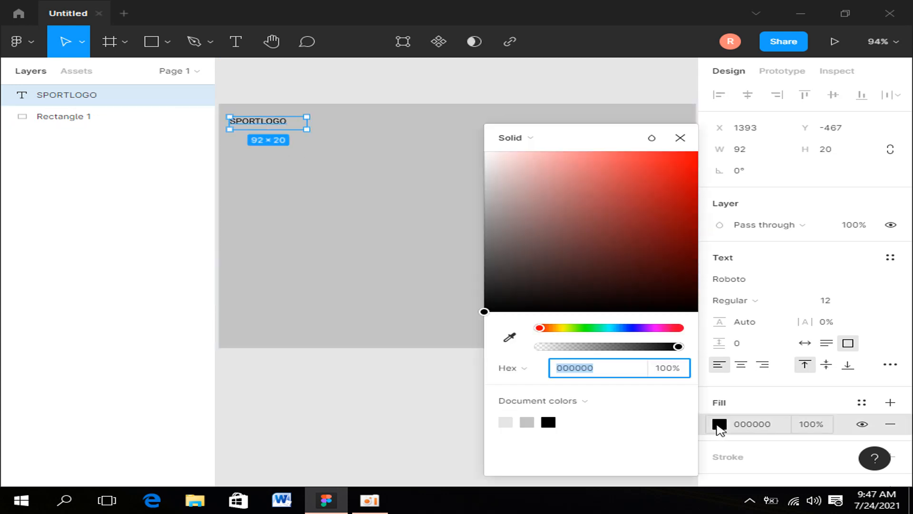
click(487, 152)
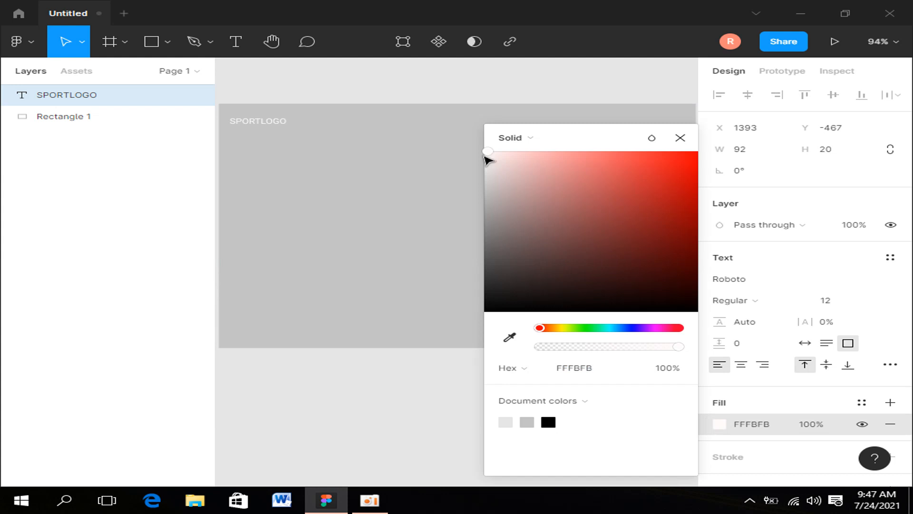
Step: Change the background rectangle's fill to dark navy blue 06052C
click(72, 116)
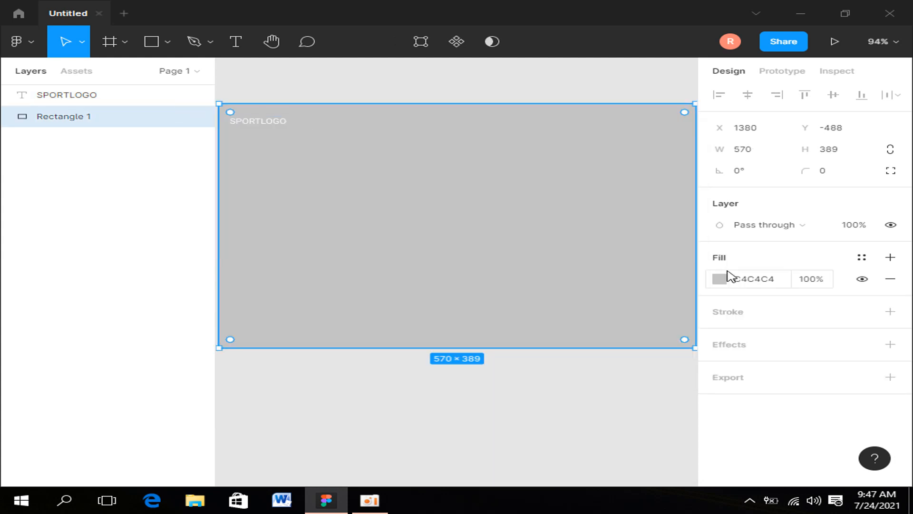
click(720, 278)
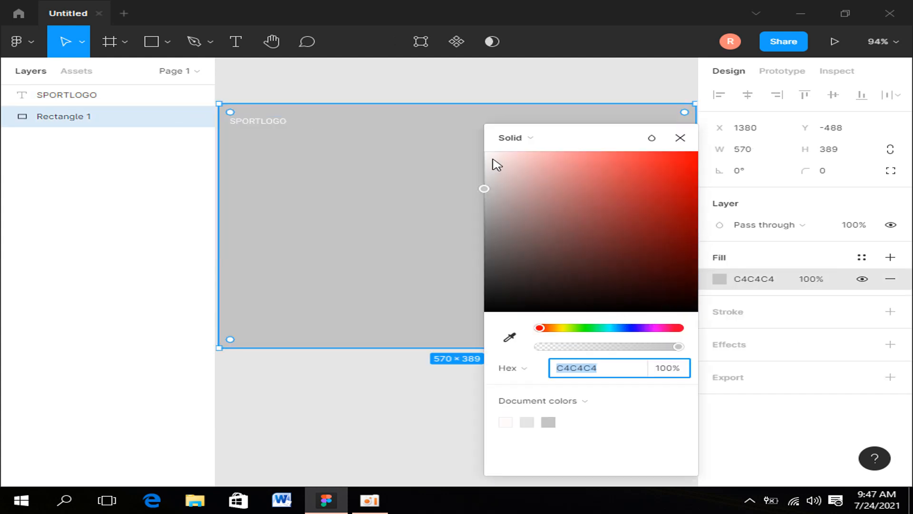
click(640, 329)
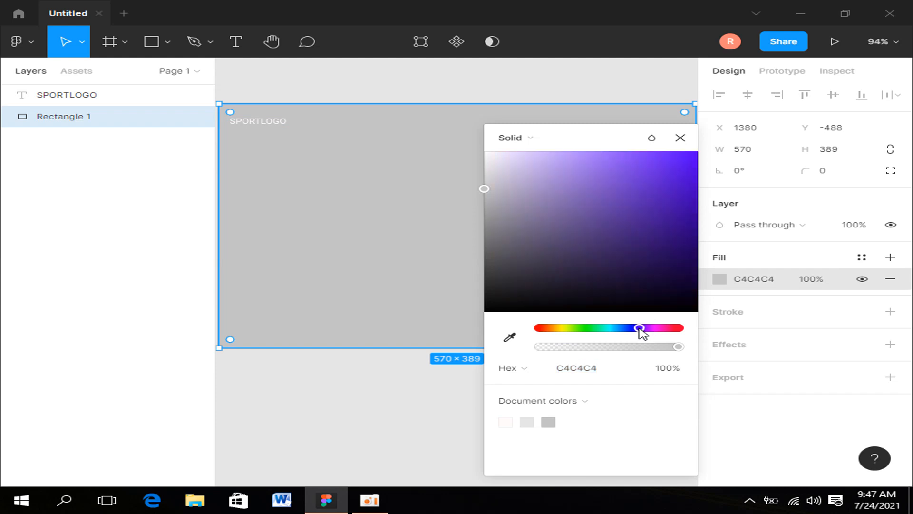
click(633, 328)
click(672, 284)
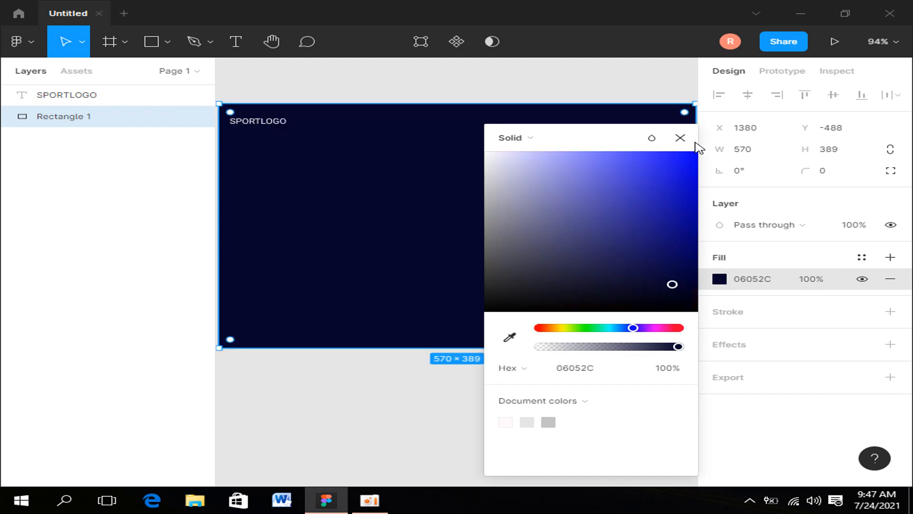
click(679, 138)
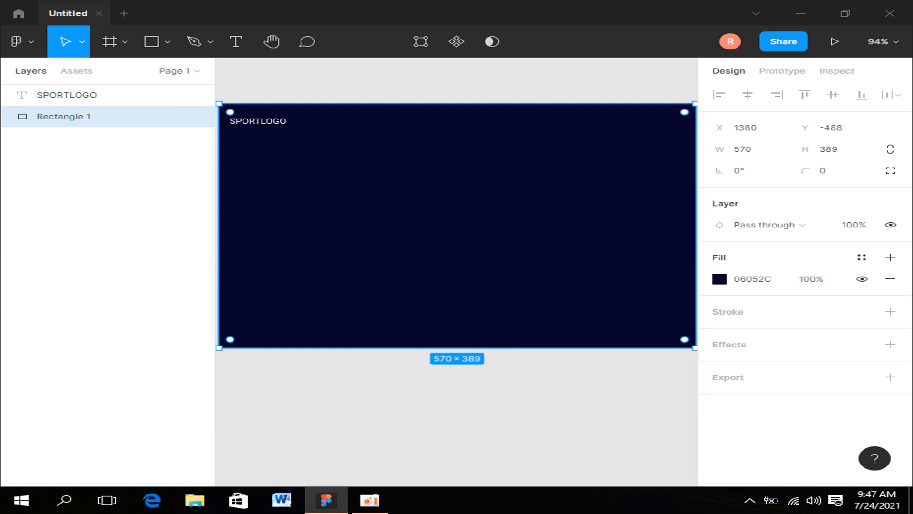
Step: Add the text "Contact" in a box about 77 × 10 near the rectangle's upper right and colour it off-white
click(236, 41)
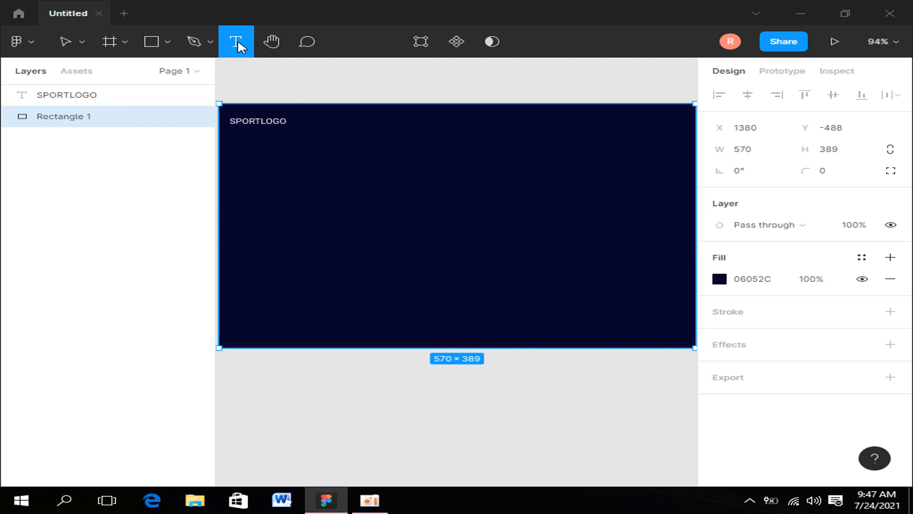
drag(491, 123, 556, 129)
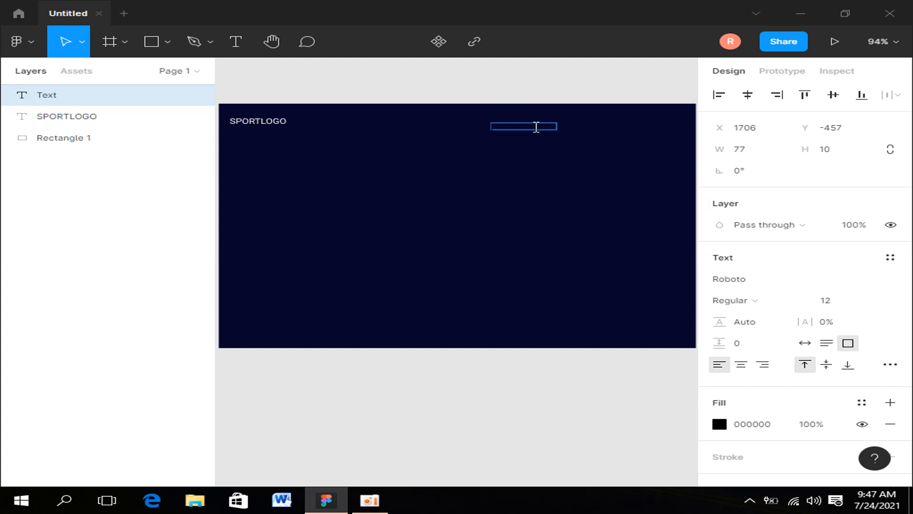
text(Contact)
key(Escape)
click(718, 425)
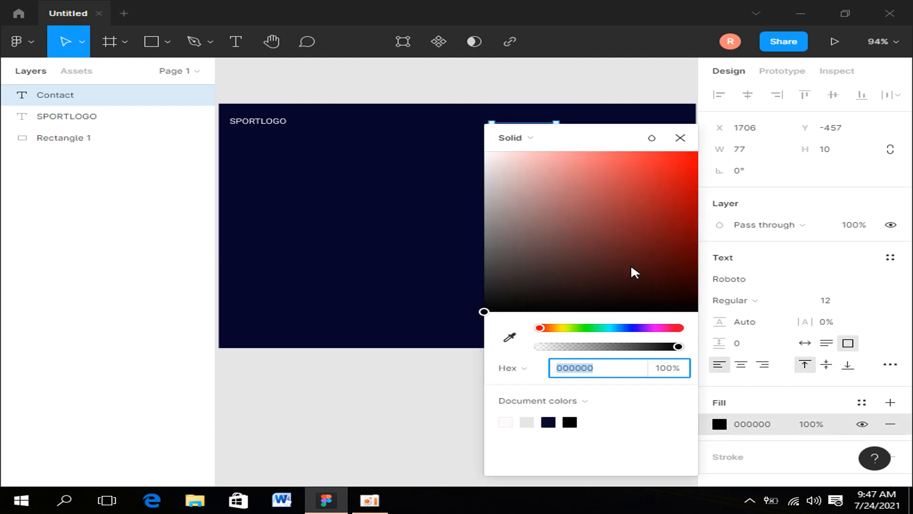
click(492, 153)
click(457, 161)
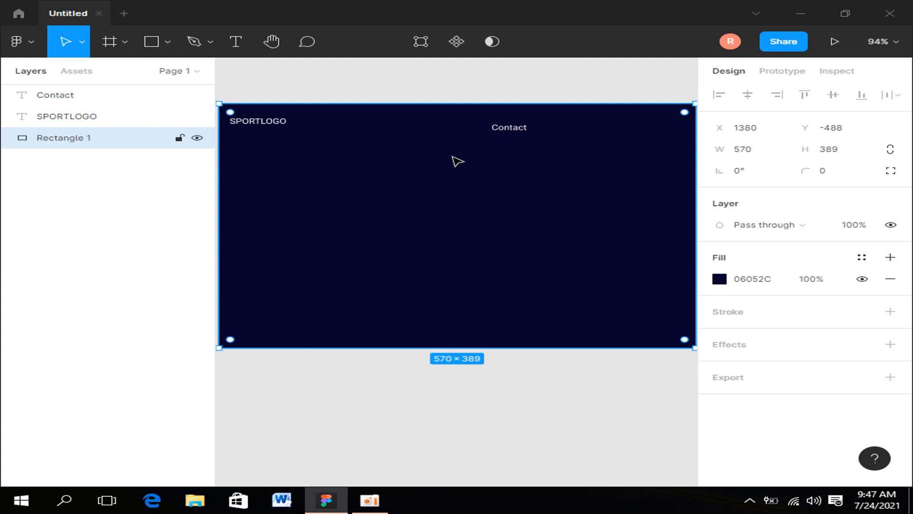
Step: Add the text "Apropos" in a box about 64 × 15 to the right of "Contact" and colour it off-white FFF9F9
click(238, 43)
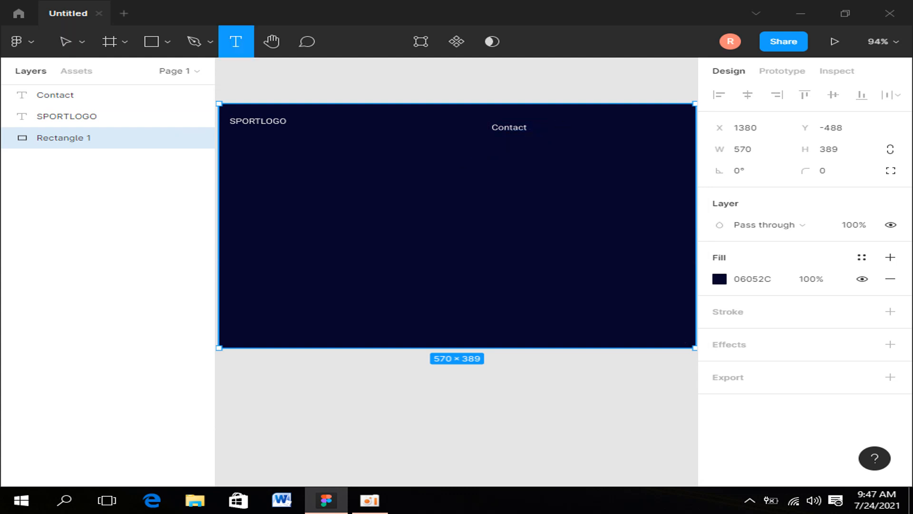
drag(555, 129, 611, 122)
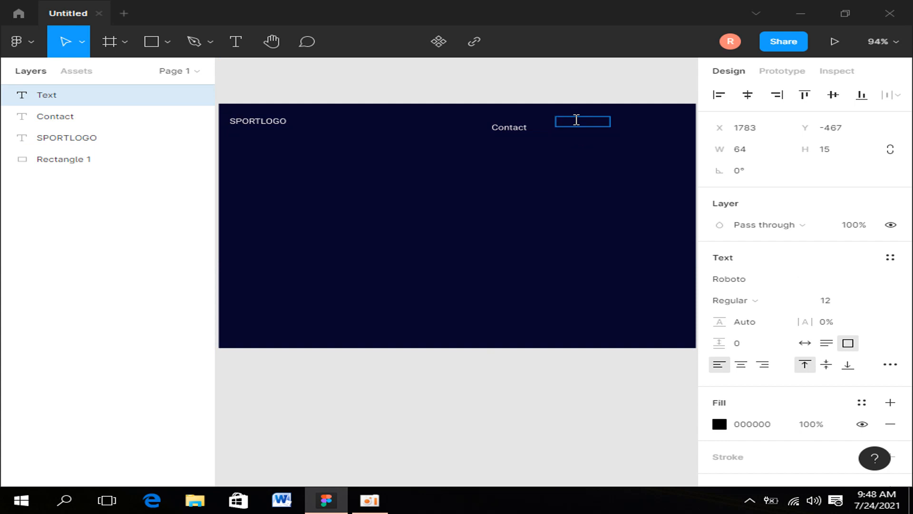
text(Apropos)
key(Escape)
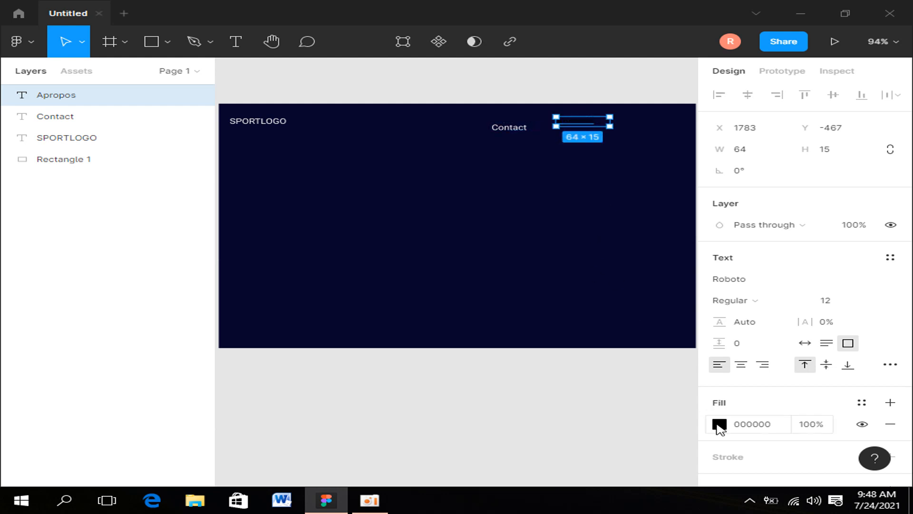
click(719, 424)
click(491, 153)
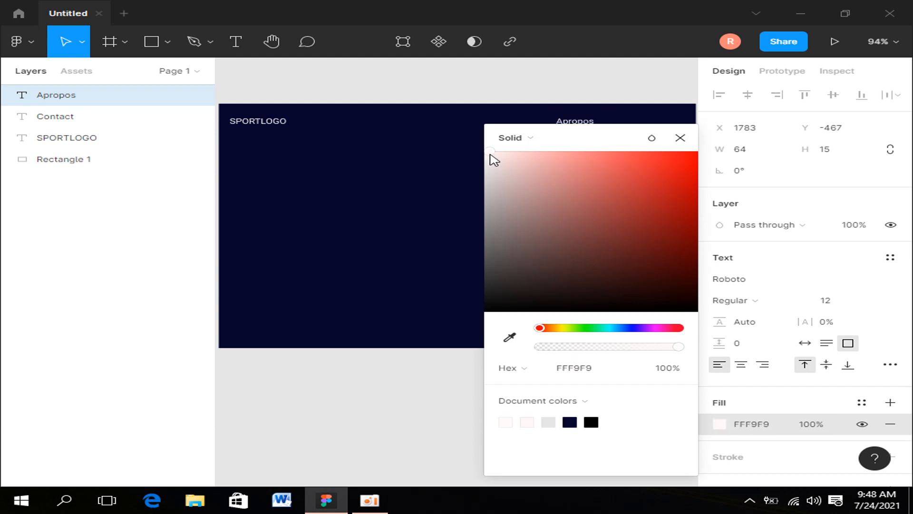
click(453, 177)
click(570, 126)
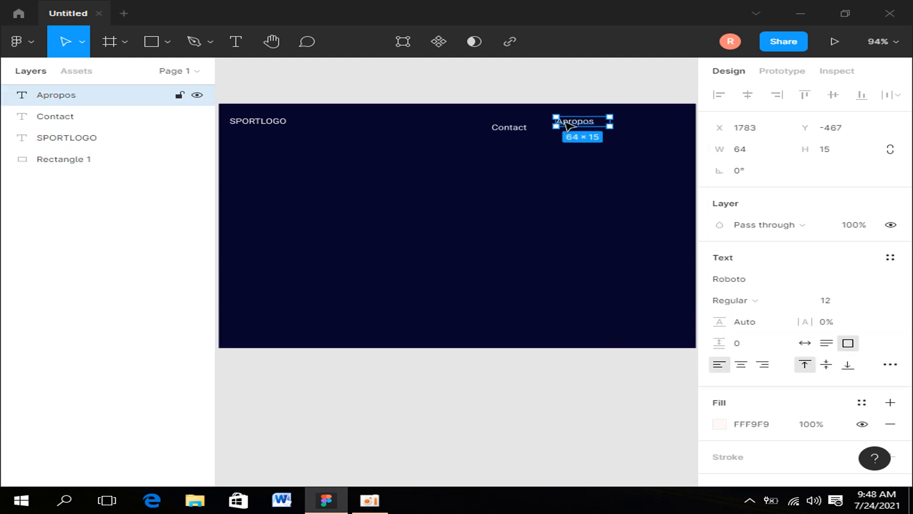
Step: Correct the text "Apropos" to "A-propos" and move it down level with "Contact"
click(234, 40)
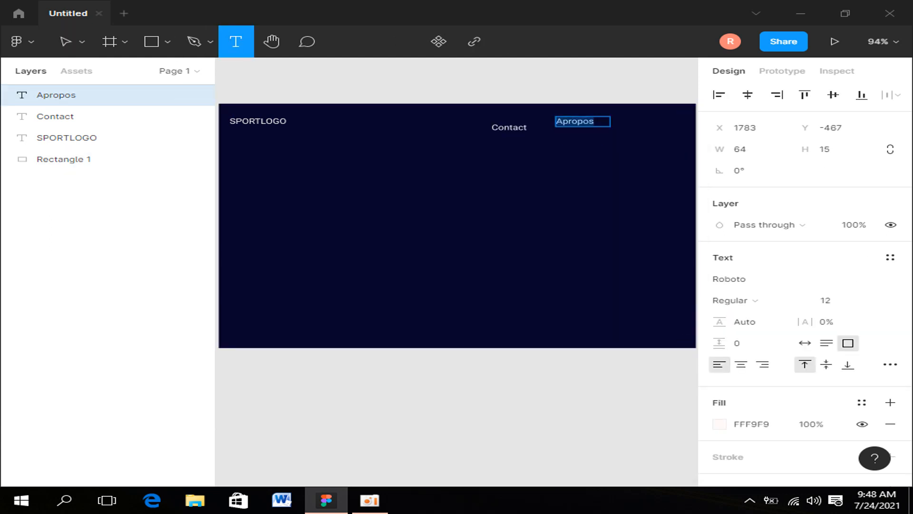
click(567, 123)
text(-)
click(561, 129)
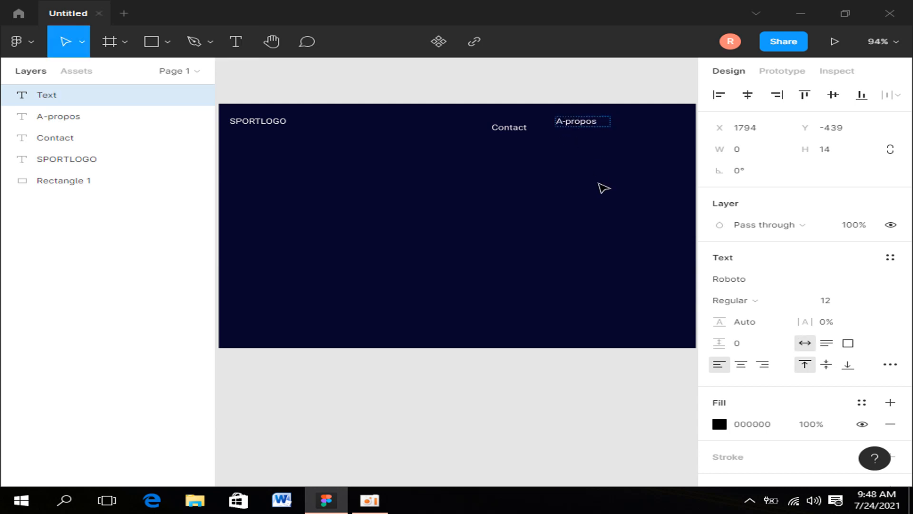
click(577, 122)
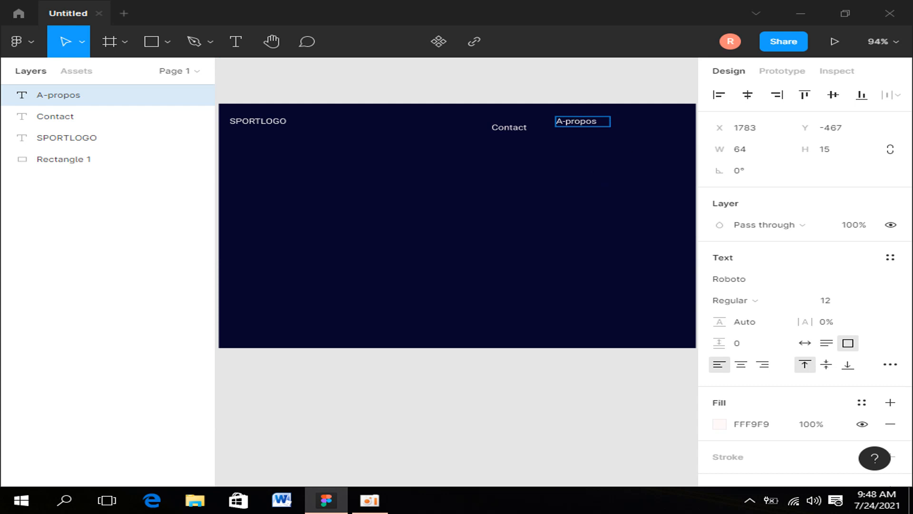
drag(576, 127, 580, 135)
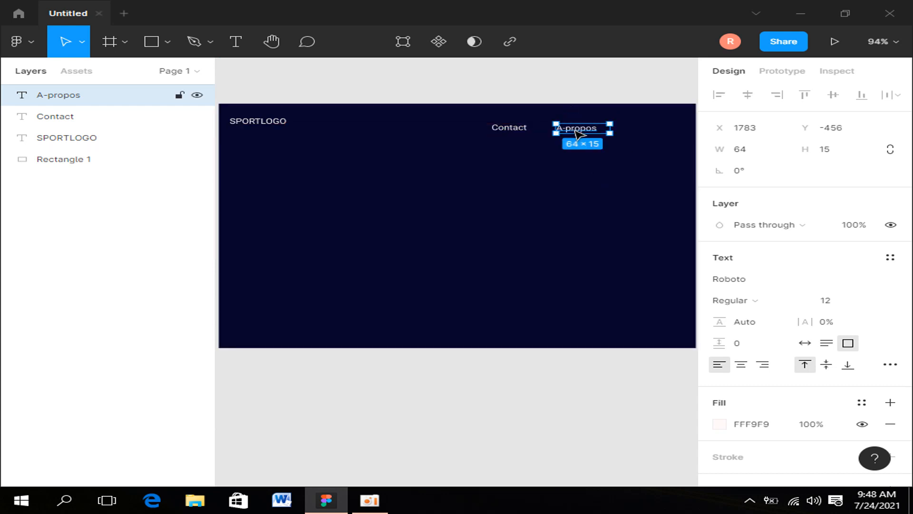
click(563, 177)
Step: Add the text "S'abonnez" in a box about 49 × 7 to the right of "A-propos"
click(236, 43)
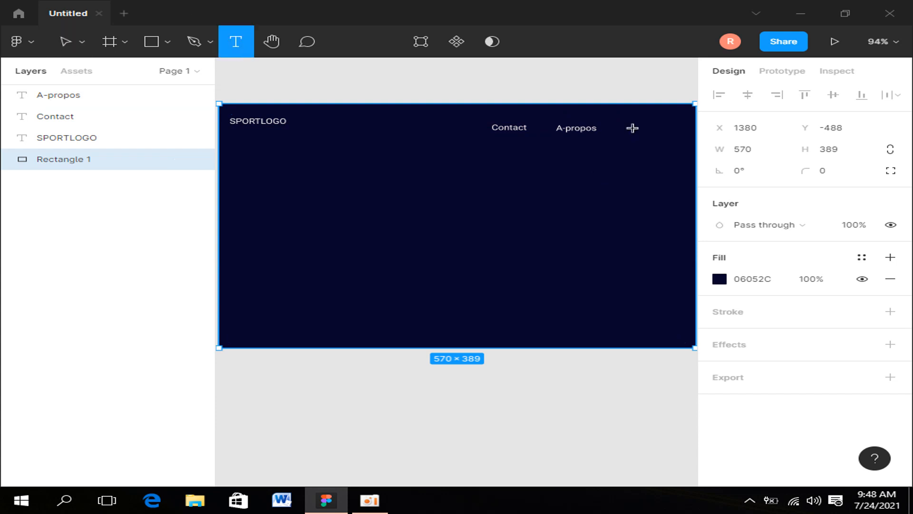
mouse_move(632, 128)
mouse_down()
mouse_move(685, 121)
mouse_move(625, 124)
mouse_move(637, 126)
mouse_up()
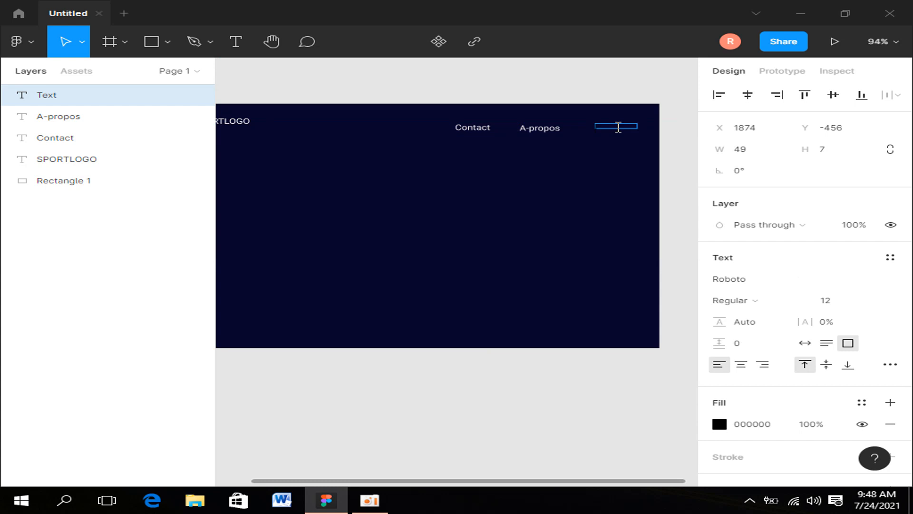
text(Abonne)
key(BackSpace)
key(BackSpace)
key(BackSpace)
key(BackSpace)
key(BackSpace)
key(BackSpace)
text(S'abonnez)
key(Escape)
Step: Colour the "S'abonnez" text off-white FFFBFB and widen its box leftwards to about 63 so the word fits on one line
click(719, 424)
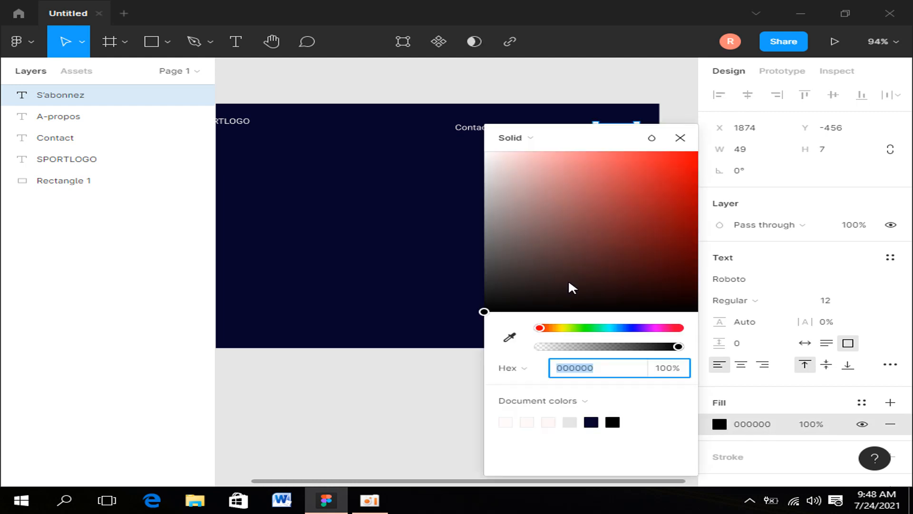
click(489, 157)
click(372, 200)
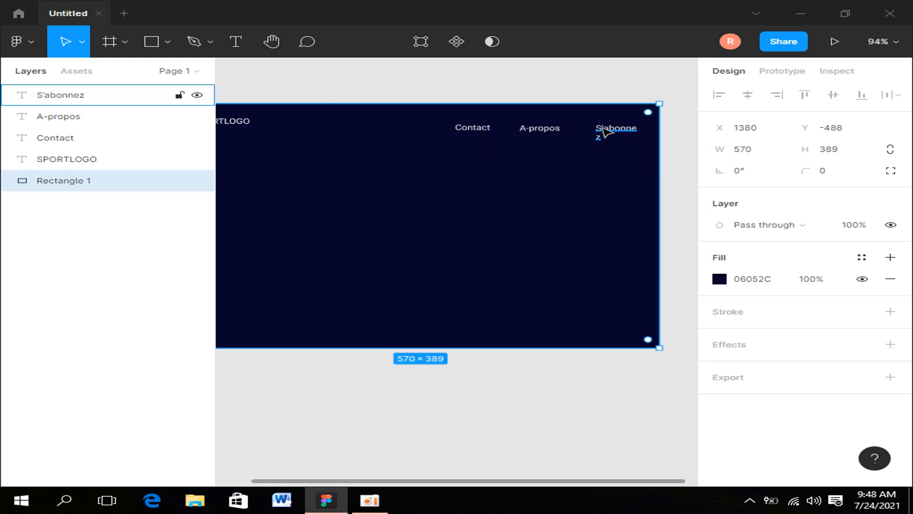
click(601, 130)
drag(592, 125, 581, 125)
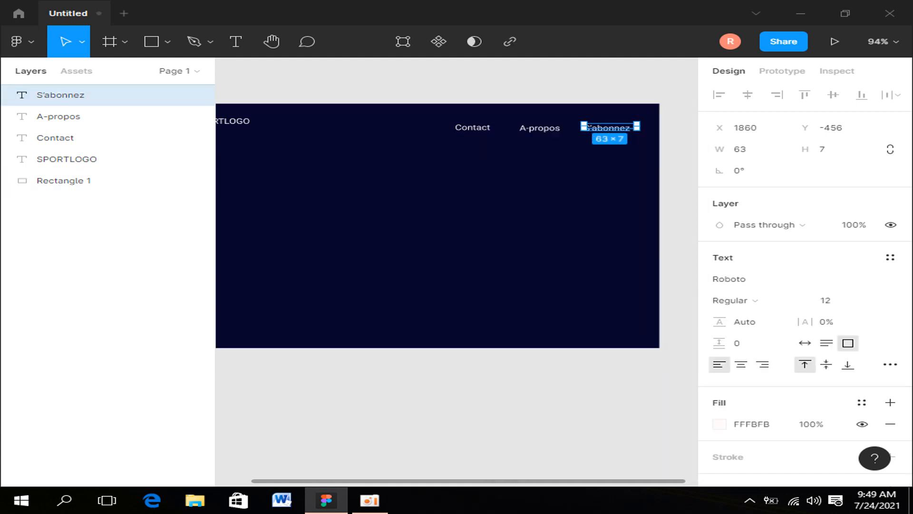
click(577, 156)
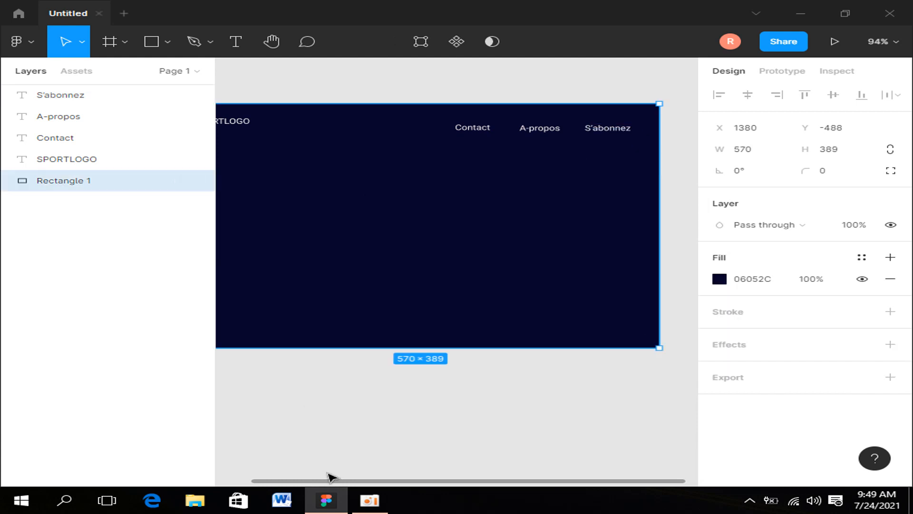
Step: Narrow the background rectangle to about 565 wide from its left edge and shift it left to X 1375
drag(332, 481, 293, 483)
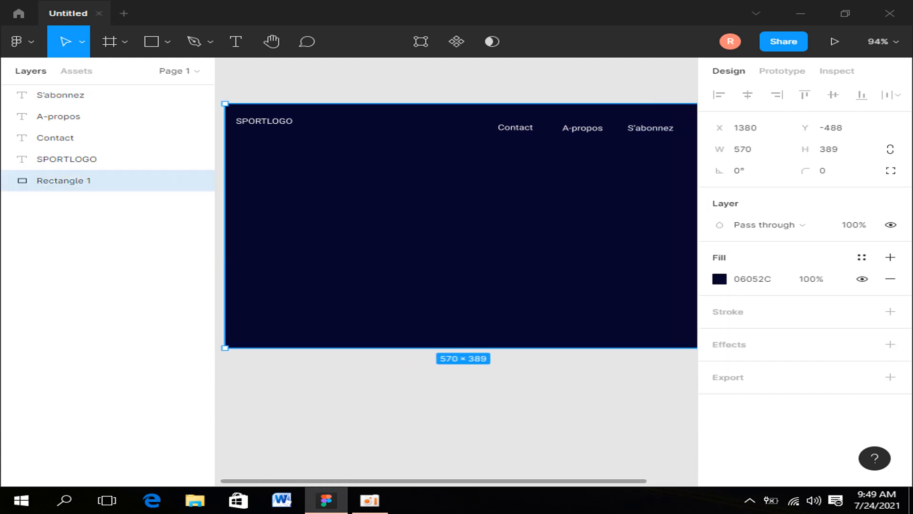
drag(224, 218, 228, 219)
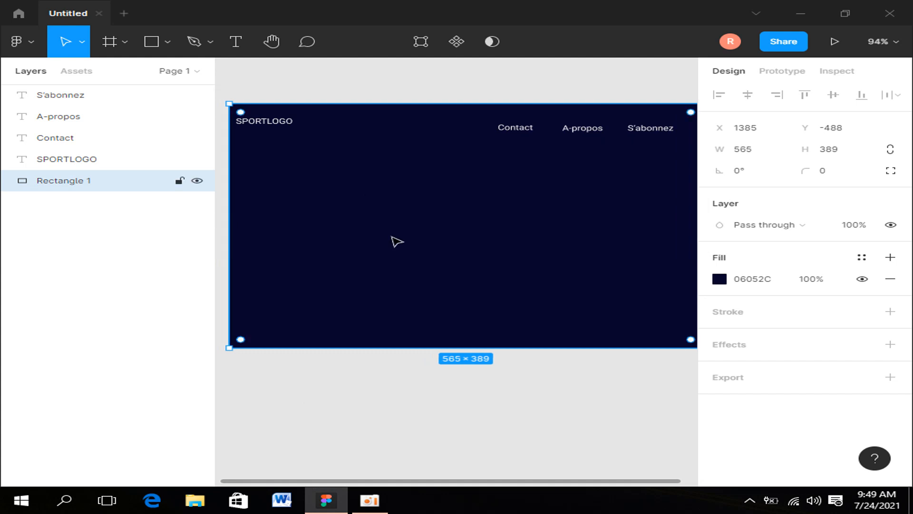
key(shift+Left)
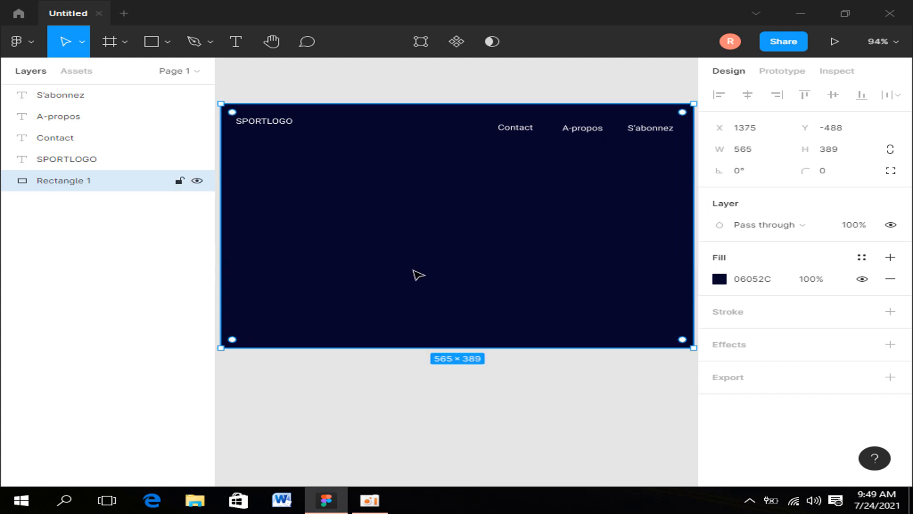
Step: Move the "SPORTLOGO" text down level with the navigation texts, to about X 1394, Y -455
click(269, 121)
drag(269, 122, 271, 132)
click(338, 205)
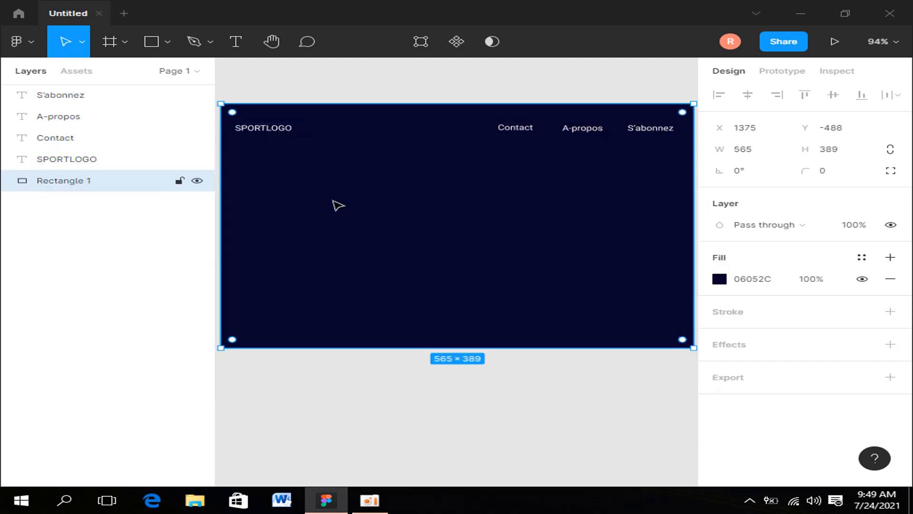
click(281, 130)
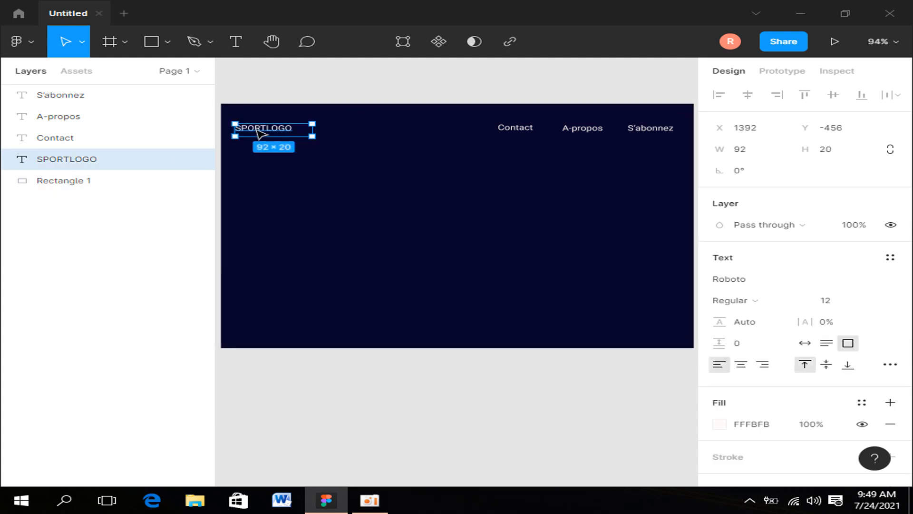
drag(261, 135, 263, 135)
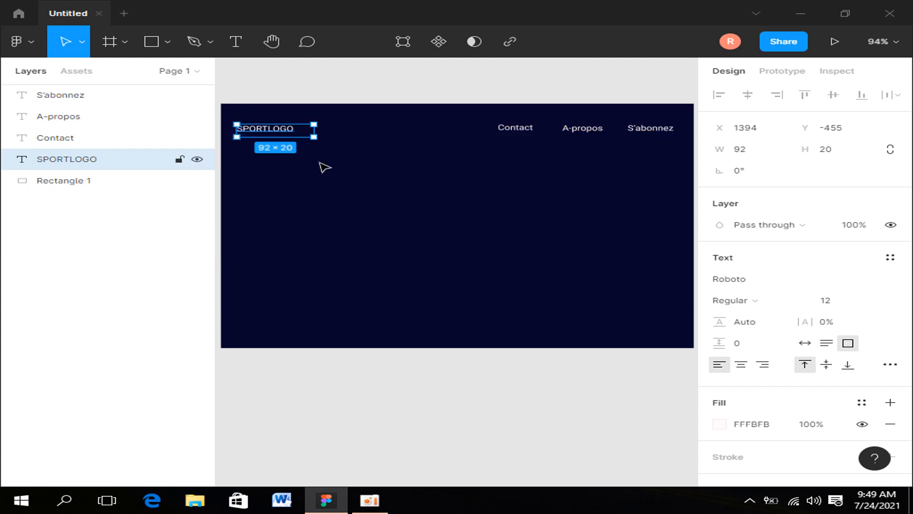
click(396, 185)
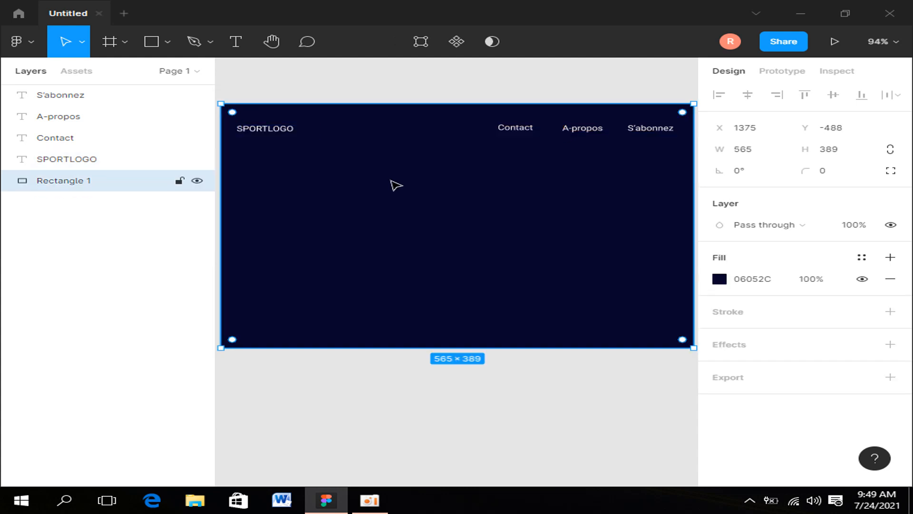
Step: Draw a nearly horizontal line about 480 long beneath "SPORTLOGO" and the navigation texts
click(248, 47)
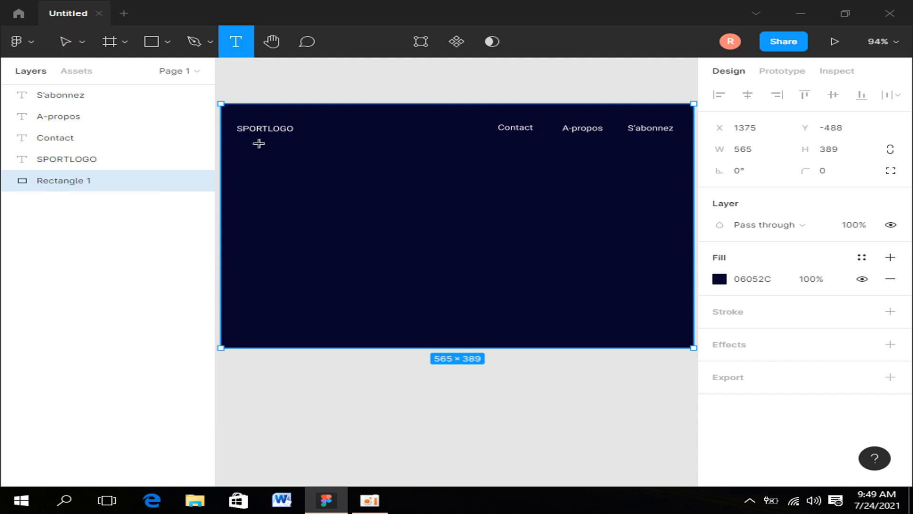
drag(259, 133, 652, 142)
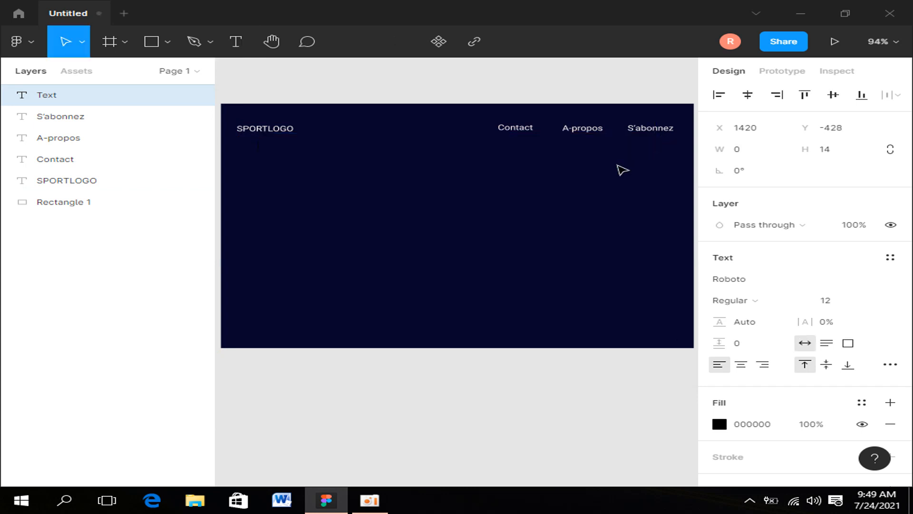
click(165, 41)
click(142, 90)
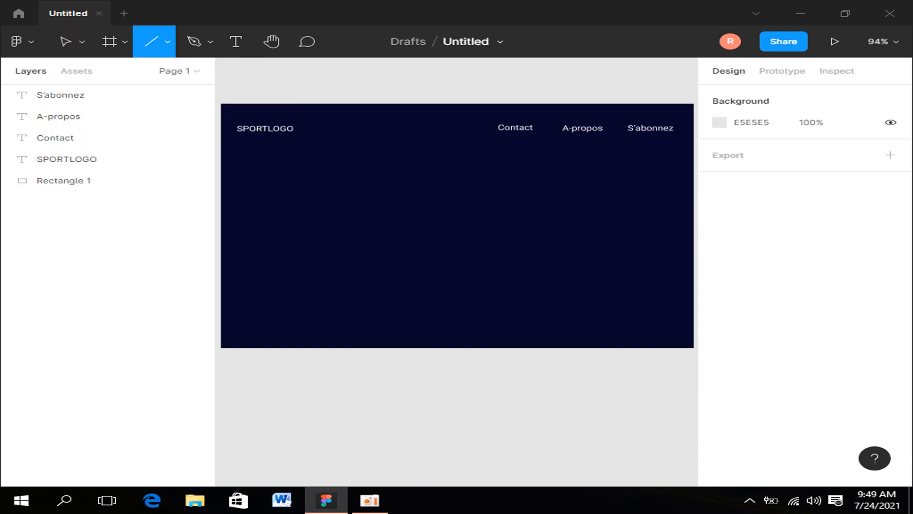
drag(252, 145, 660, 145)
click(483, 217)
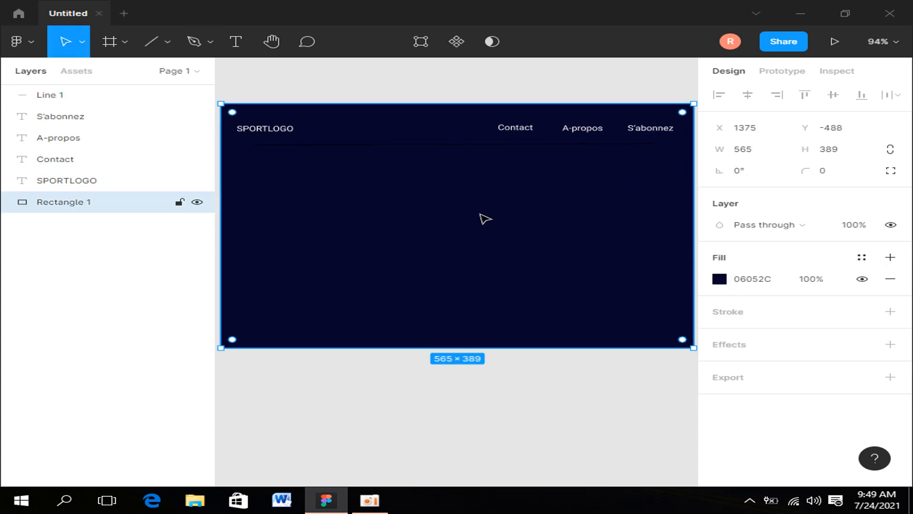
Step: Change the stroke colour of the line below the header to off-white FFFCFC
click(390, 145)
click(719, 312)
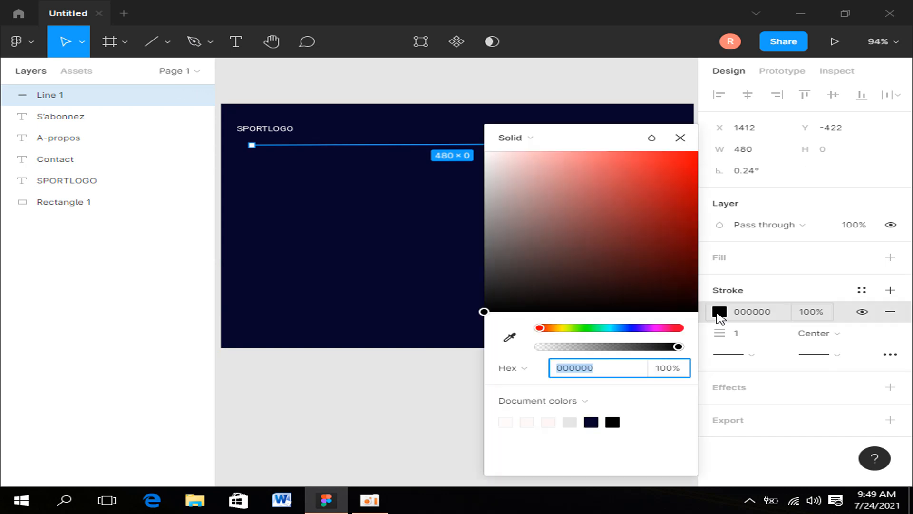
click(489, 159)
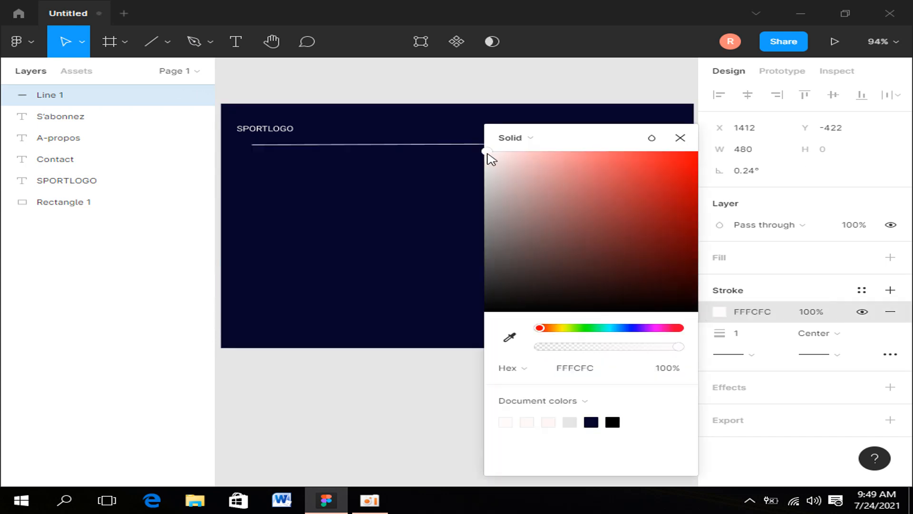
click(400, 208)
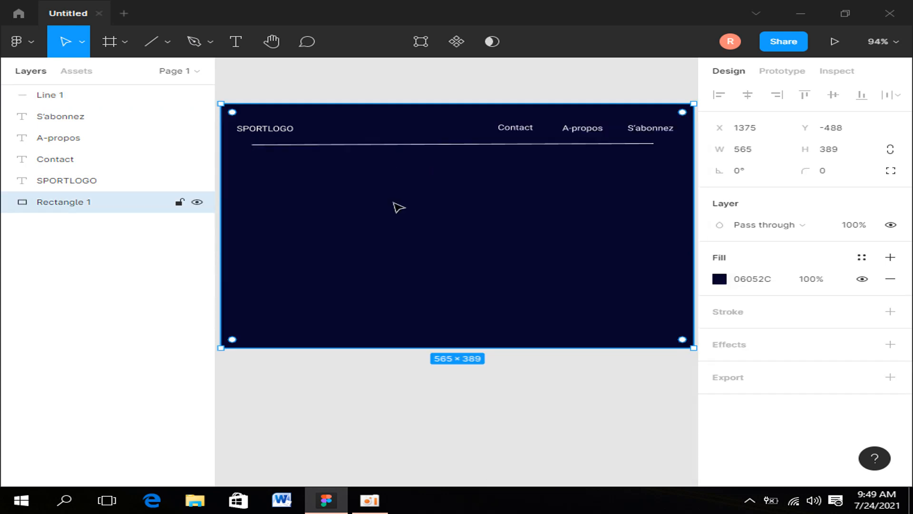
Step: Extend the right end of the header line slightly further beneath "S'abonnez"
click(654, 144)
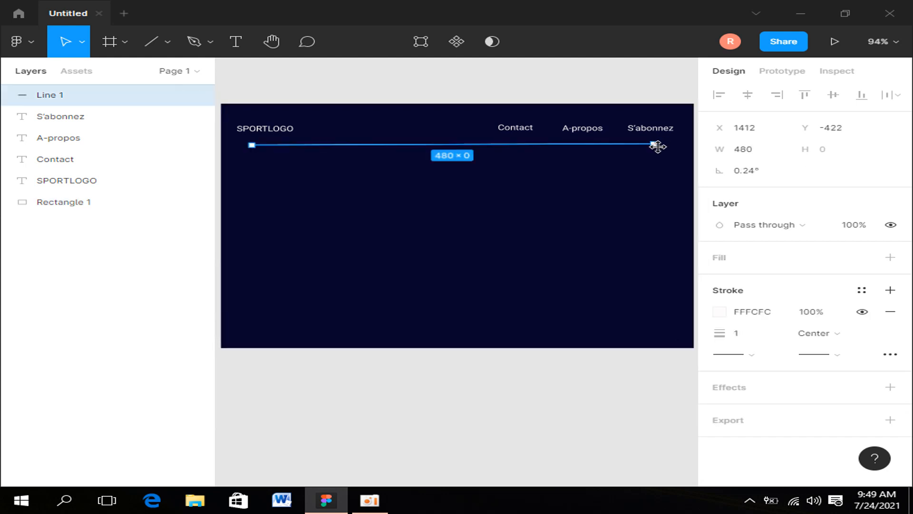
drag(658, 147, 664, 145)
click(543, 215)
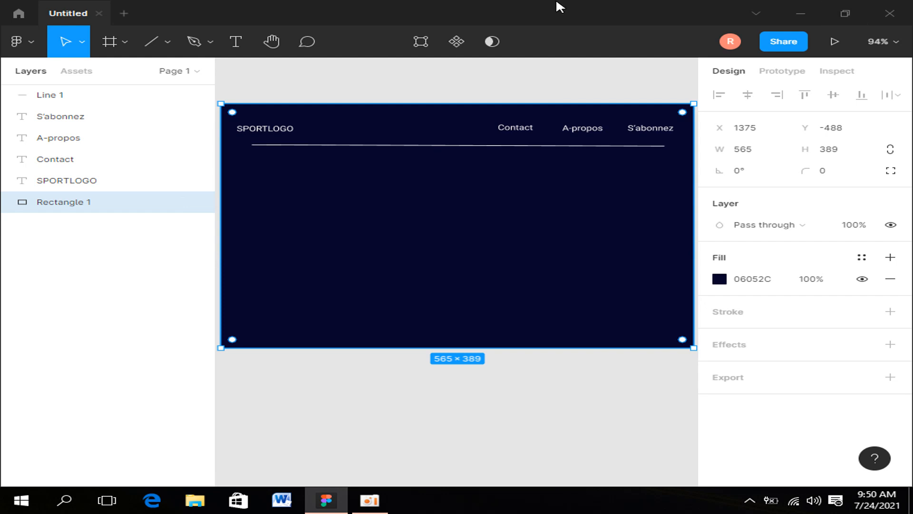
Step: Move the Figma window aside, open "New folder (2)" from the desktop and place its window beside the design
drag(560, 7, 323, 49)
click(806, 98)
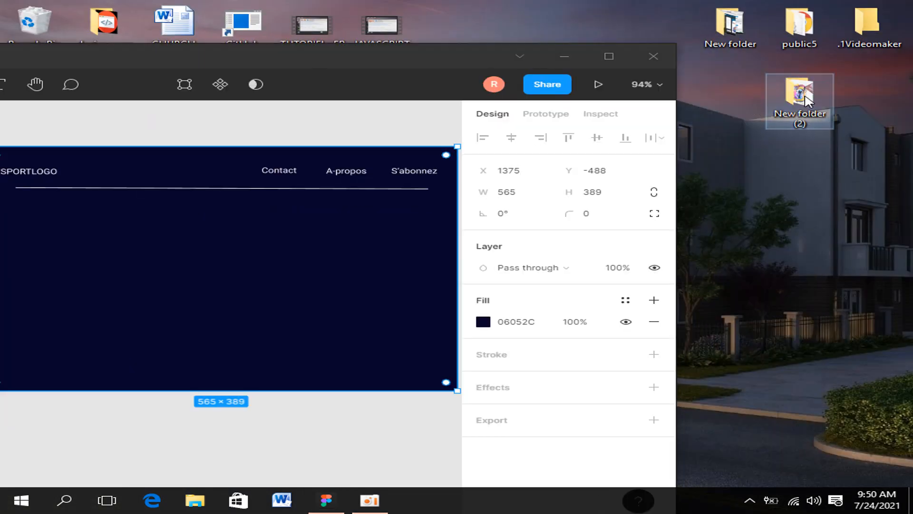
double_click(805, 98)
drag(292, 20, 724, 19)
Step: Import the image PngItem_1203568 of the woman in red leggings from the folder onto the dark rectangle
scroll(808, 285, down, 5)
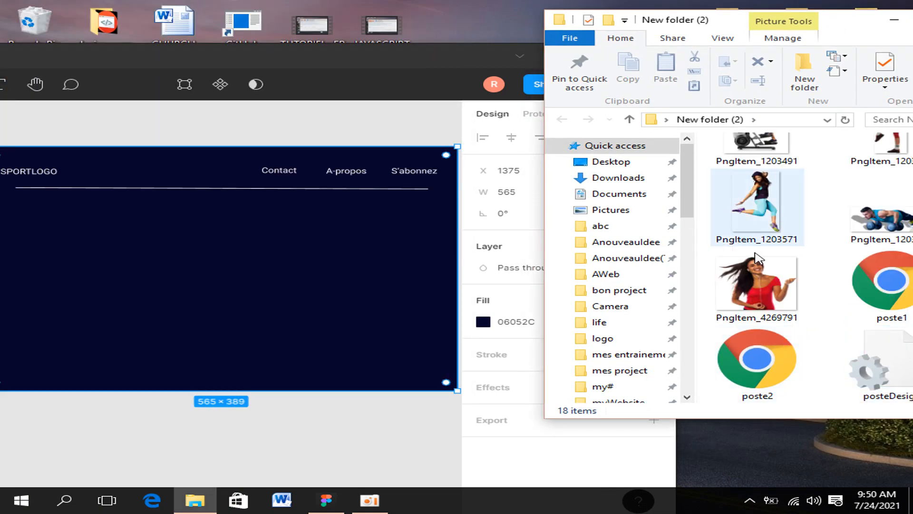
scroll(804, 235, up, 2)
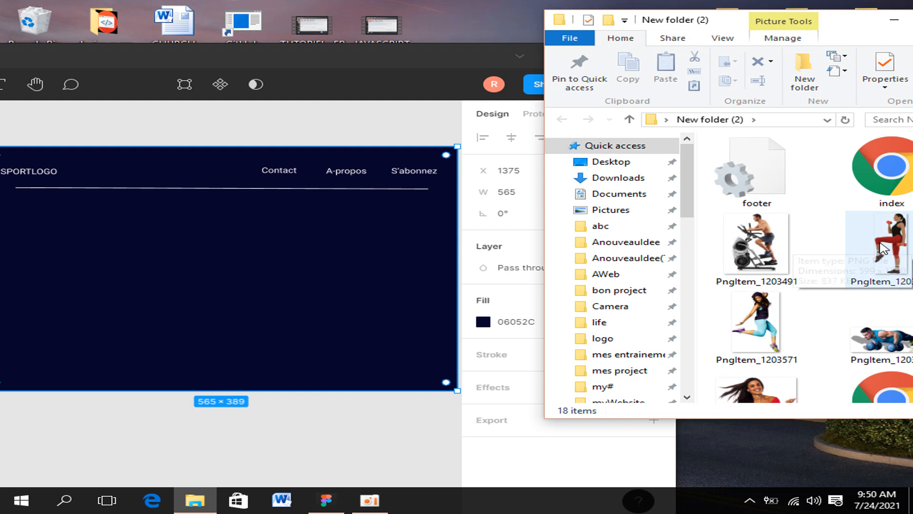
drag(883, 248, 162, 275)
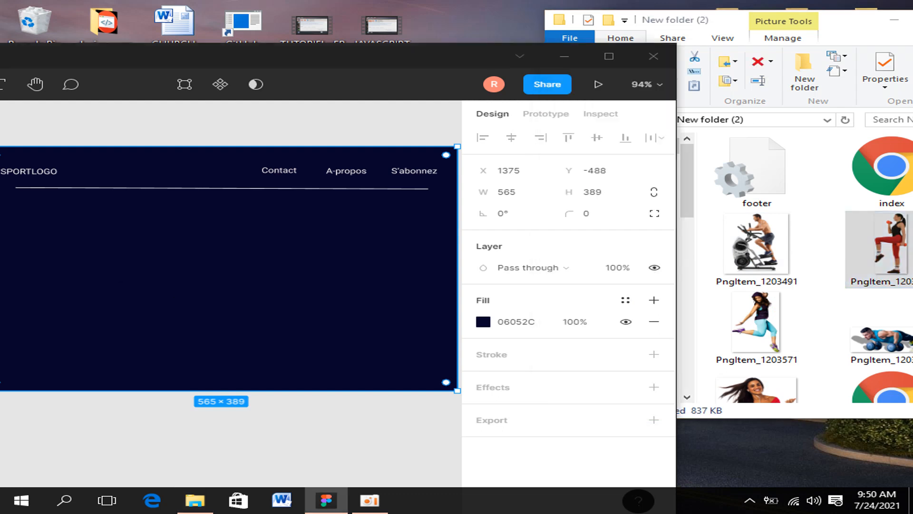
Step: Set the imported image's width to 200 and then its height to 250
click(523, 193)
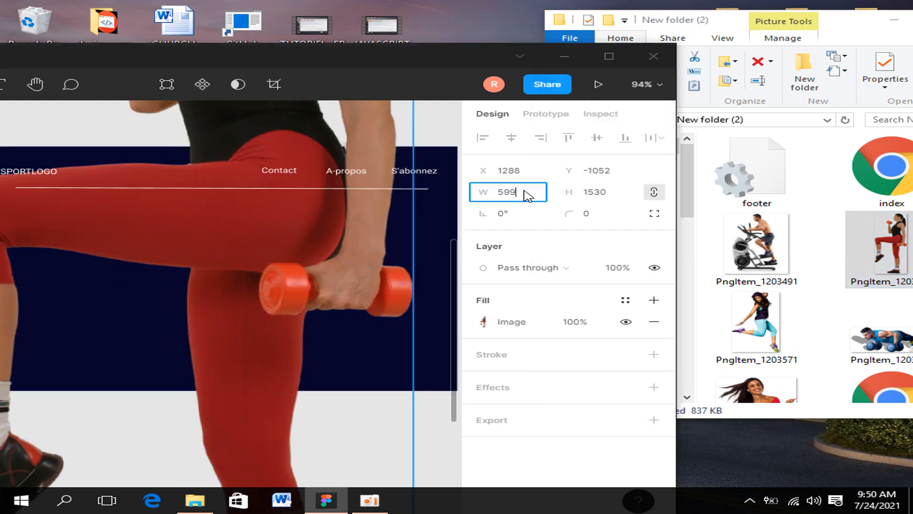
key(BackSpace)
text(200)
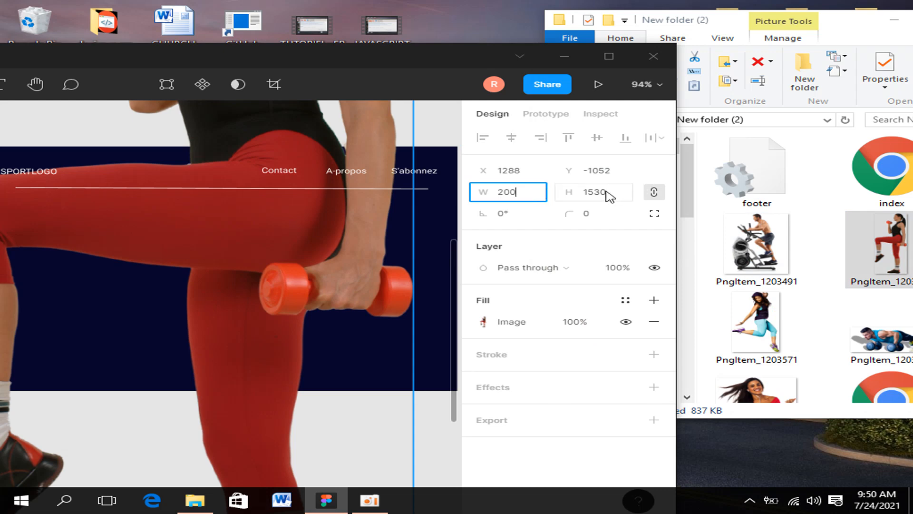
click(609, 195)
text(25)
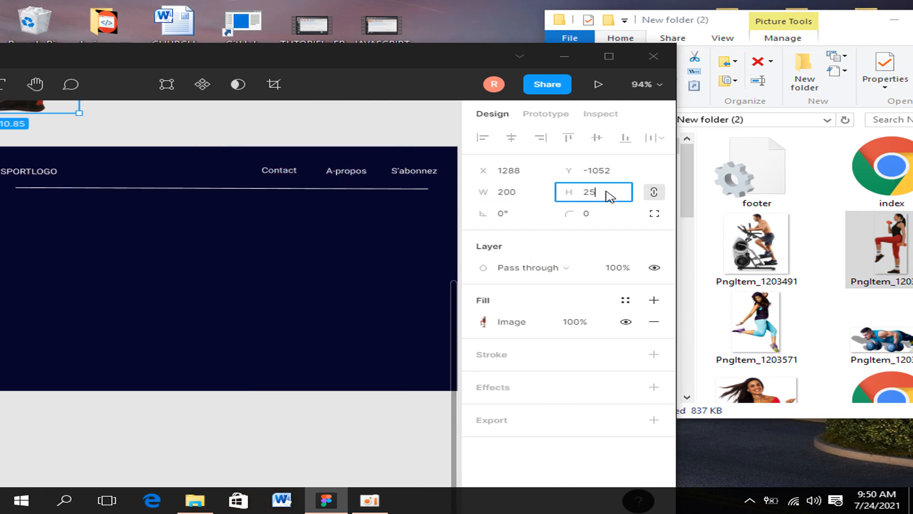
text(0)
click(191, 190)
Step: Bring the design back into view and move the woman image onto the dark rectangle, just below the header line under "Contact"
drag(250, 63, 446, 49)
scroll(422, 273, up, 2)
scroll(401, 276, up, 6)
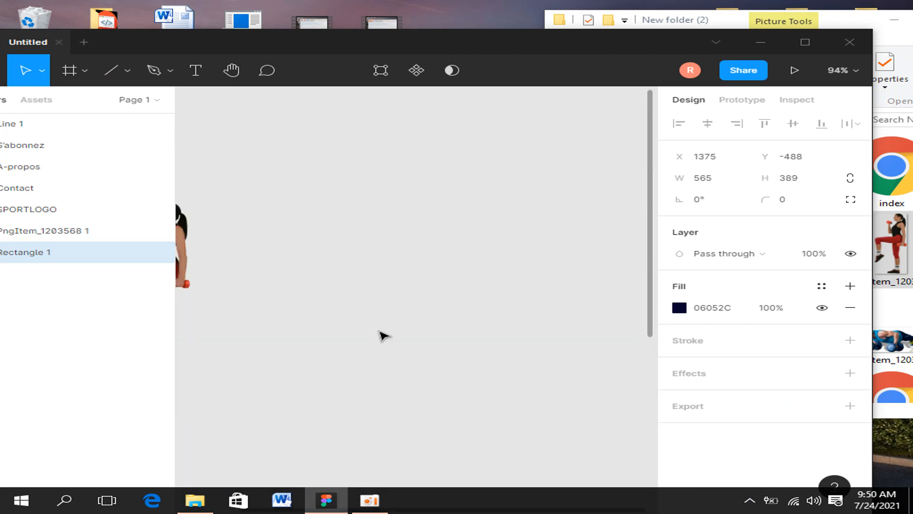
scroll(315, 379, down, 4)
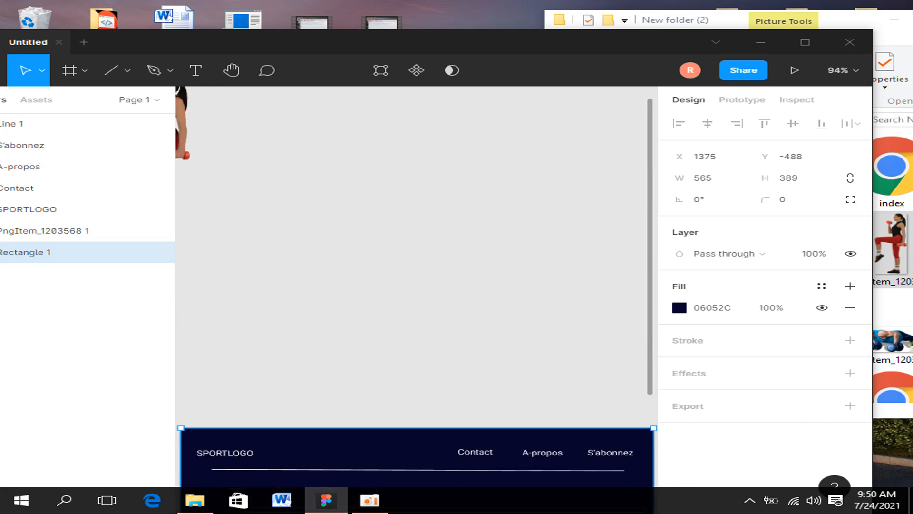
click(183, 138)
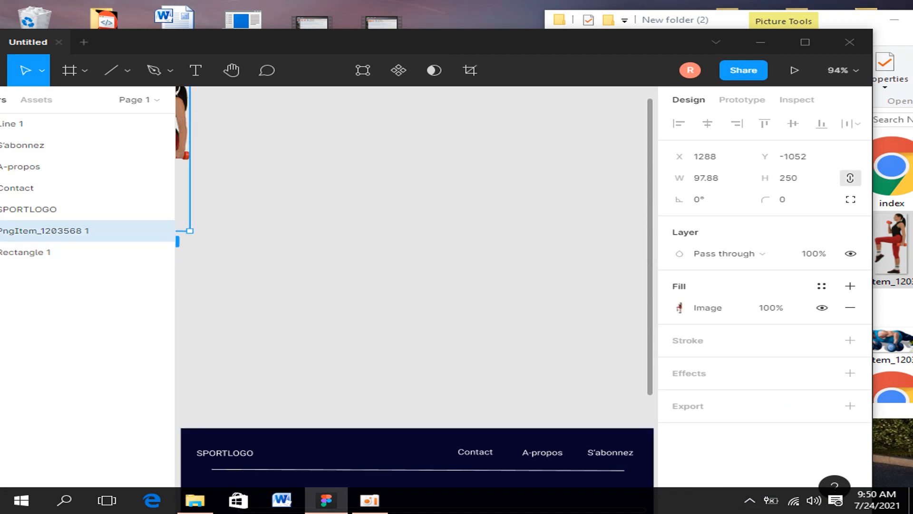
drag(183, 138, 439, 453)
scroll(406, 261, down, 5)
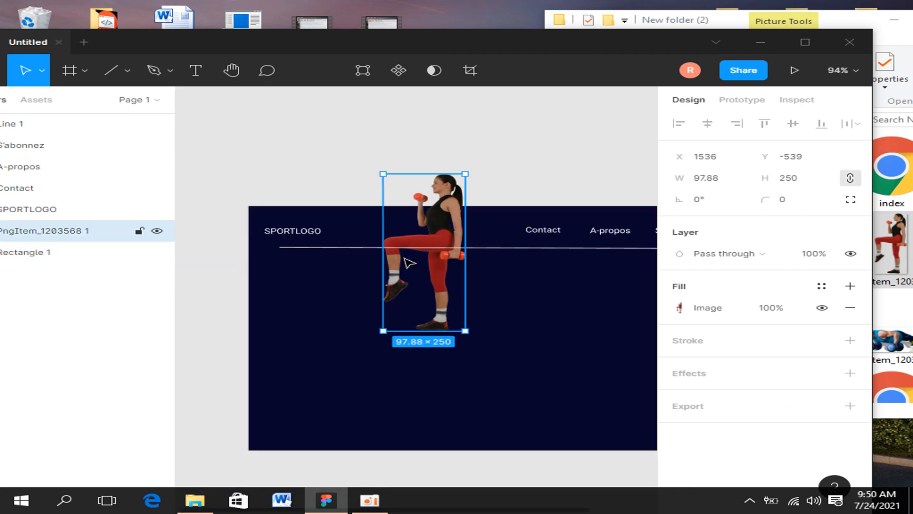
drag(403, 257, 536, 343)
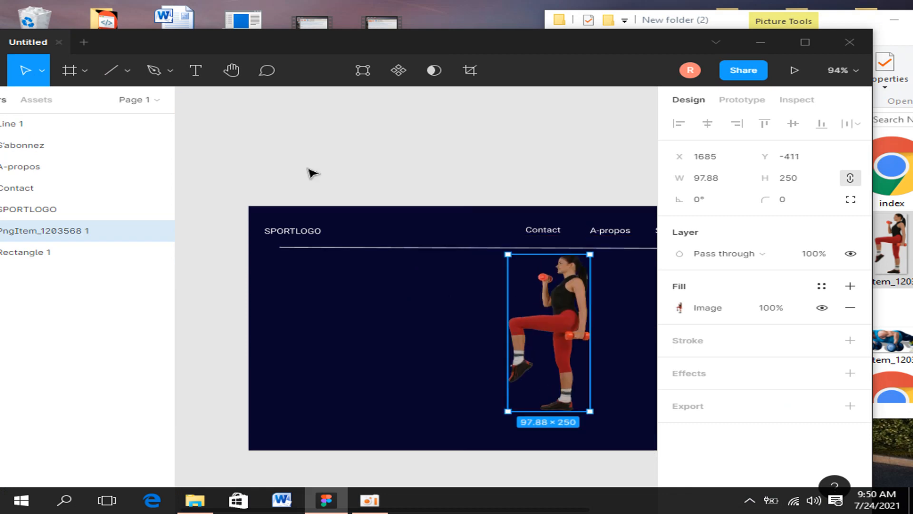
Step: Maximize the Figma window, show the whole dark rectangle and shift the woman image slightly right and down from the header line
scroll(310, 172, down, 2)
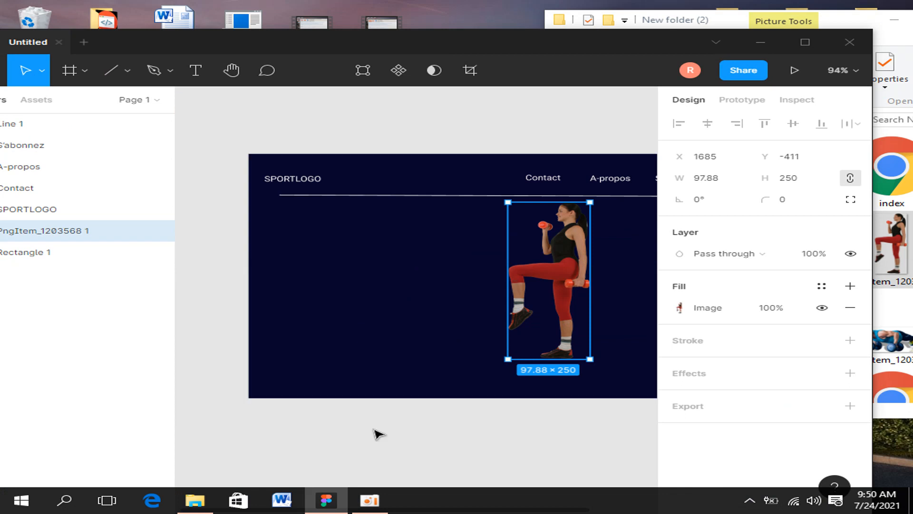
click(380, 450)
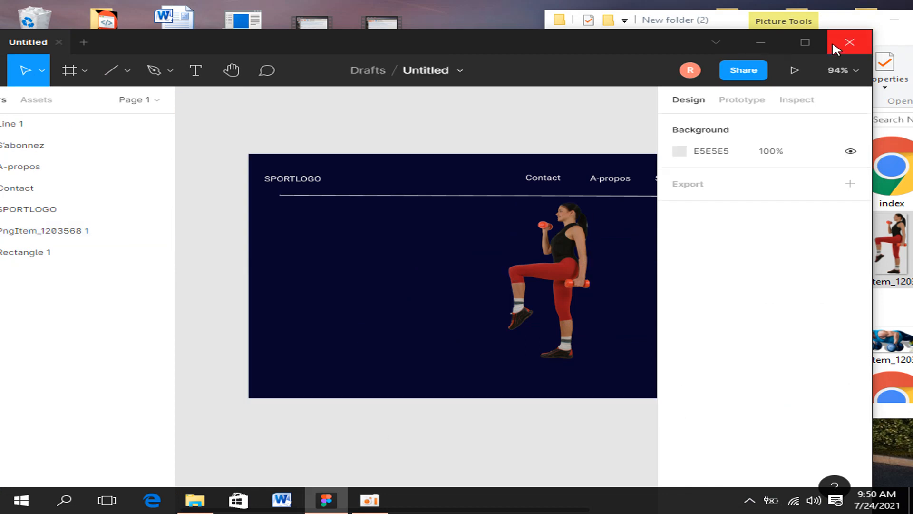
click(807, 41)
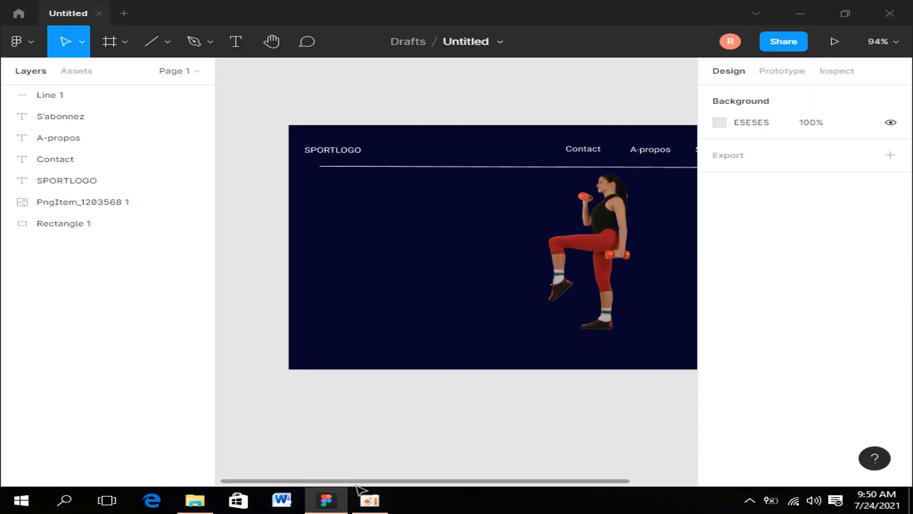
drag(358, 481, 420, 478)
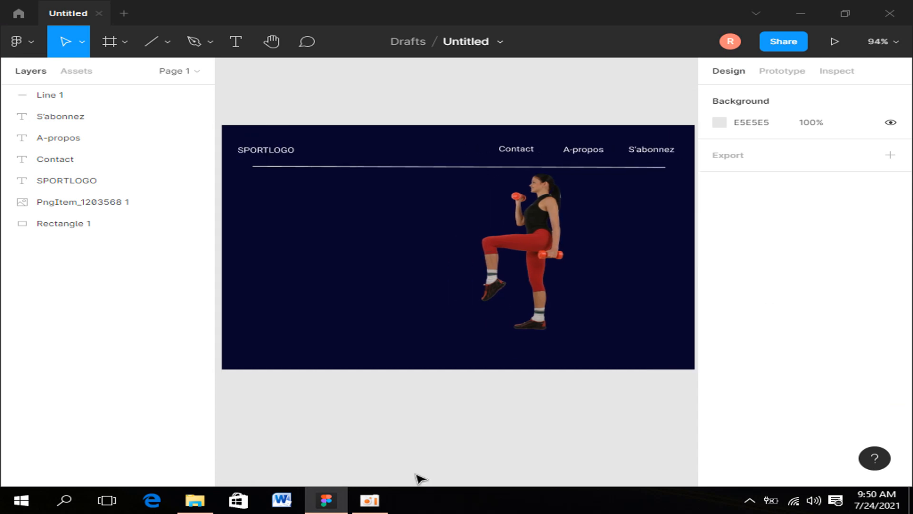
click(541, 231)
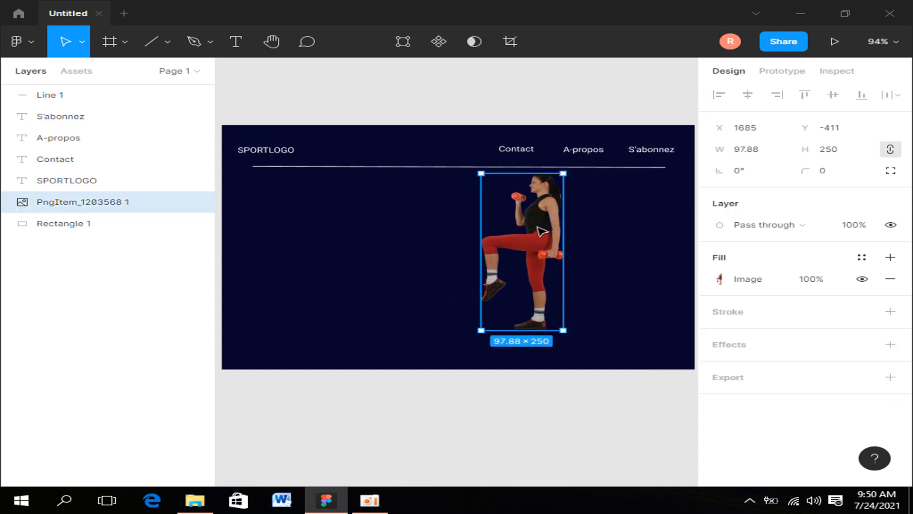
mouse_move(541, 231)
mouse_down()
mouse_move(531, 242)
mouse_move(558, 233)
mouse_up()
click(451, 247)
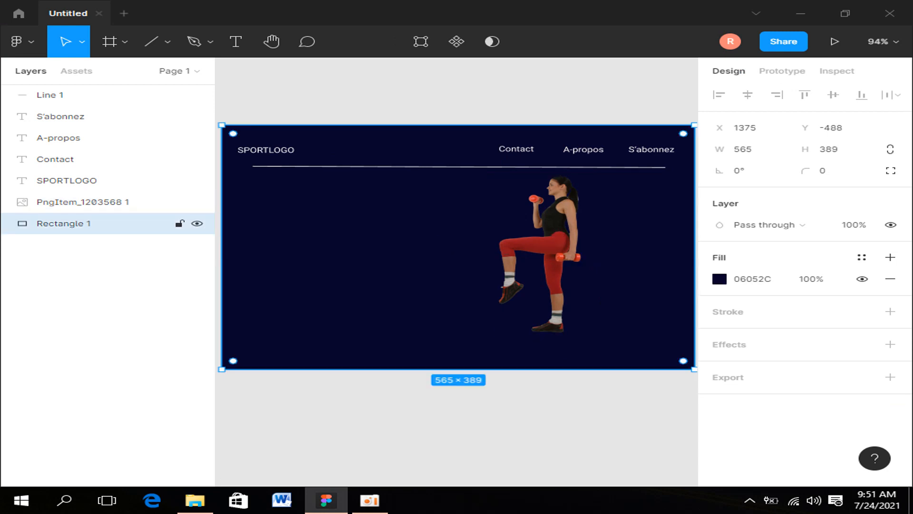
Step: Add a text box about 124 × 15 beneath the left part of the header line, reading "le sport est bon pour la snte"
click(233, 44)
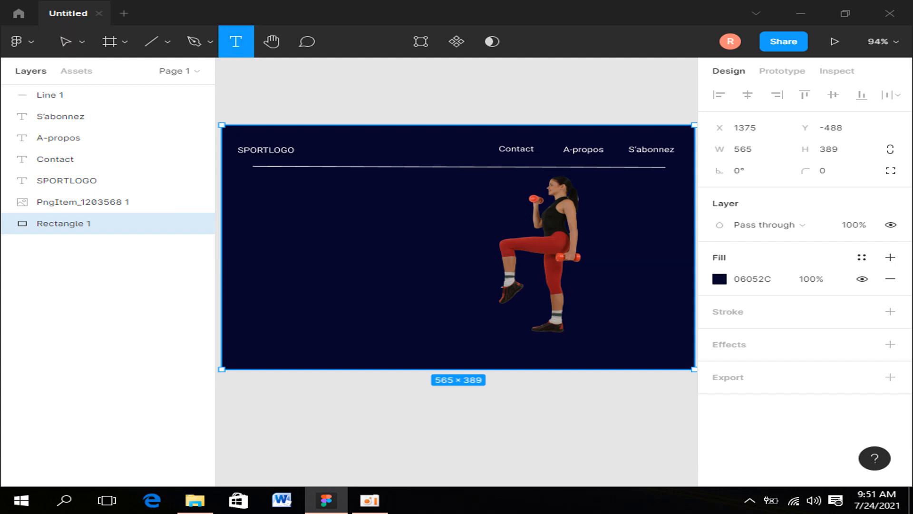
drag(253, 215, 345, 222)
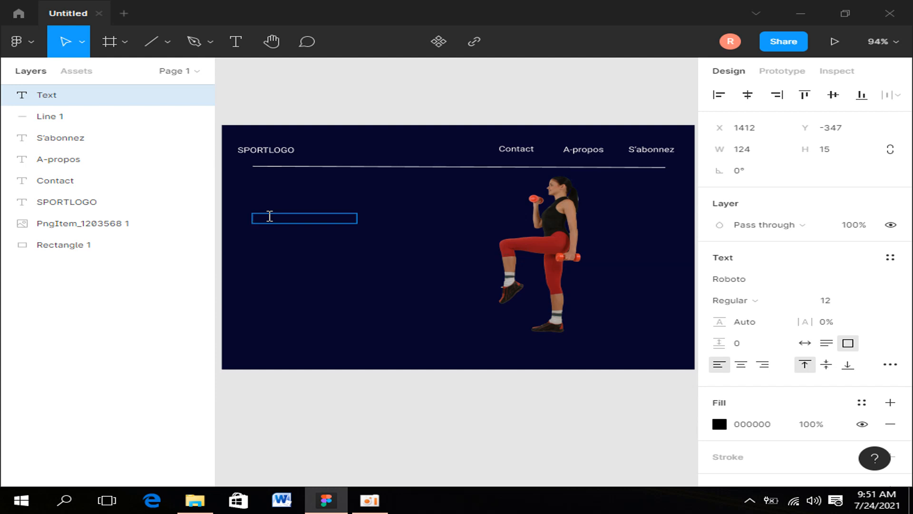
text(l)
key(BackSpace)
key(BackSpace)
key(BackSpace)
text(le sport est bon pour la)
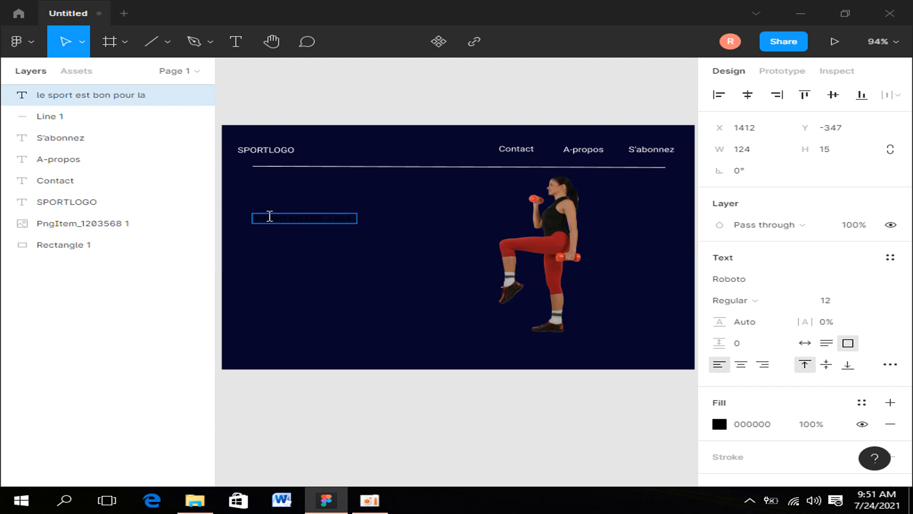
text( snte)
key(Escape)
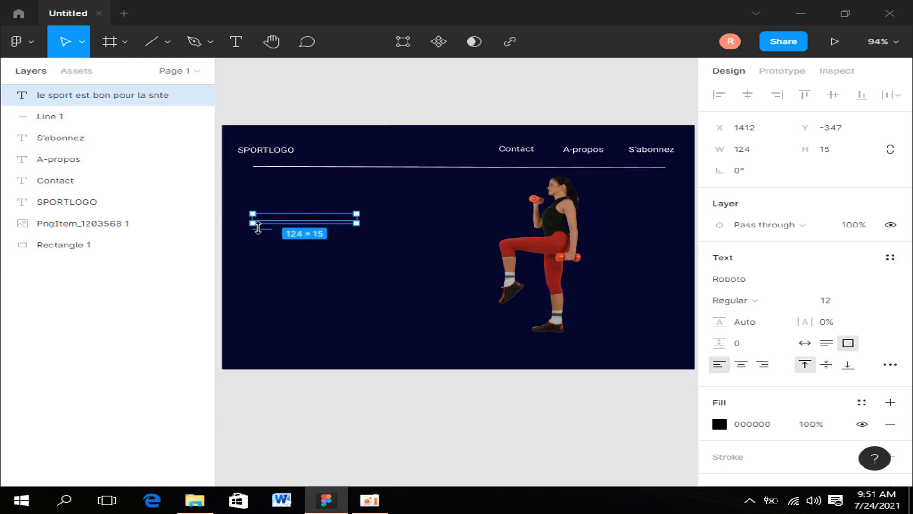
key(f)
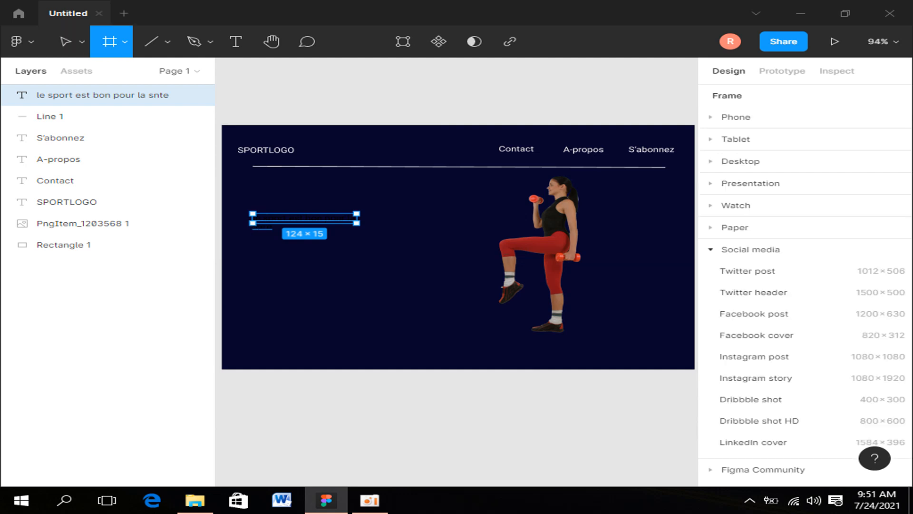
click(236, 42)
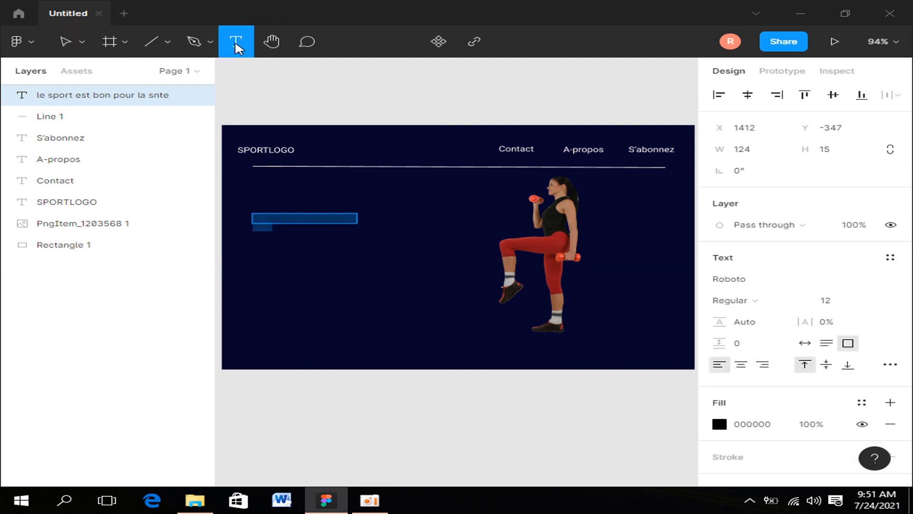
click(261, 225)
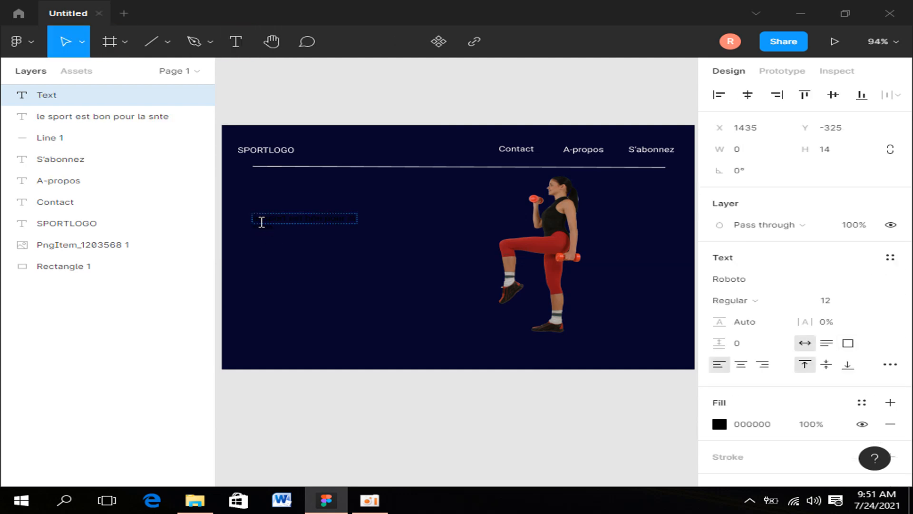
click(258, 219)
key(f)
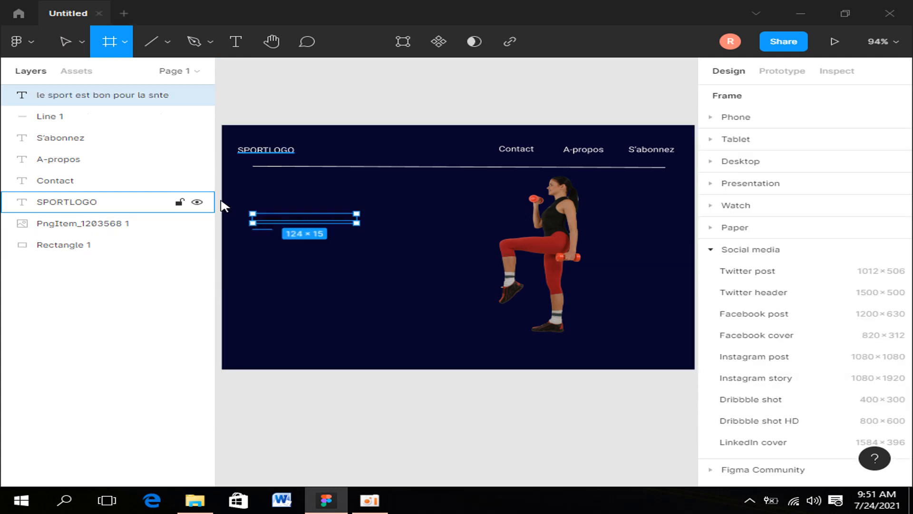
click(292, 185)
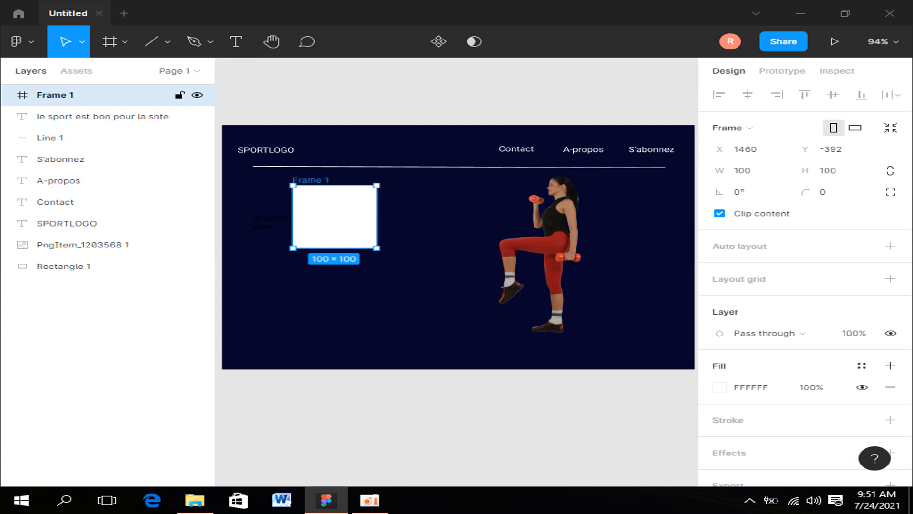
scroll(726, 376, down, 1)
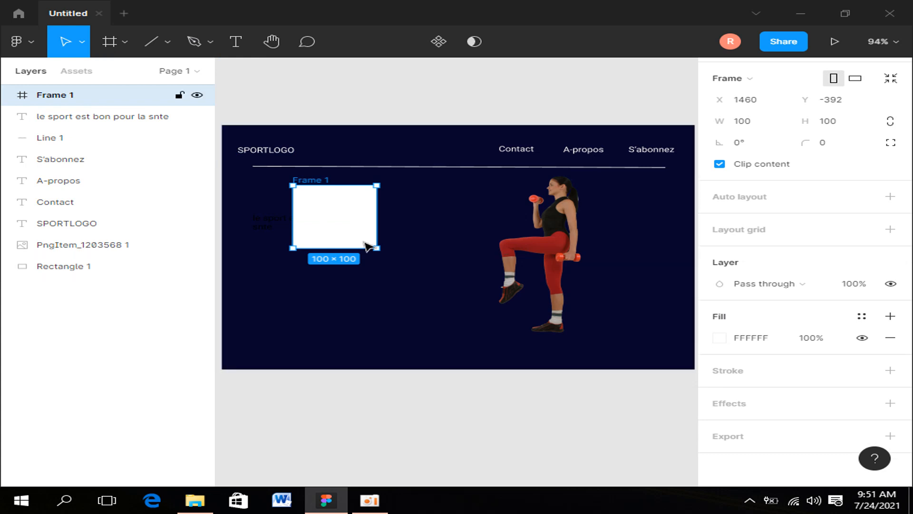
key(Delete)
Step: Set the fill colour of the "le sport est bon pour la snte" text to light red FB7373
click(312, 218)
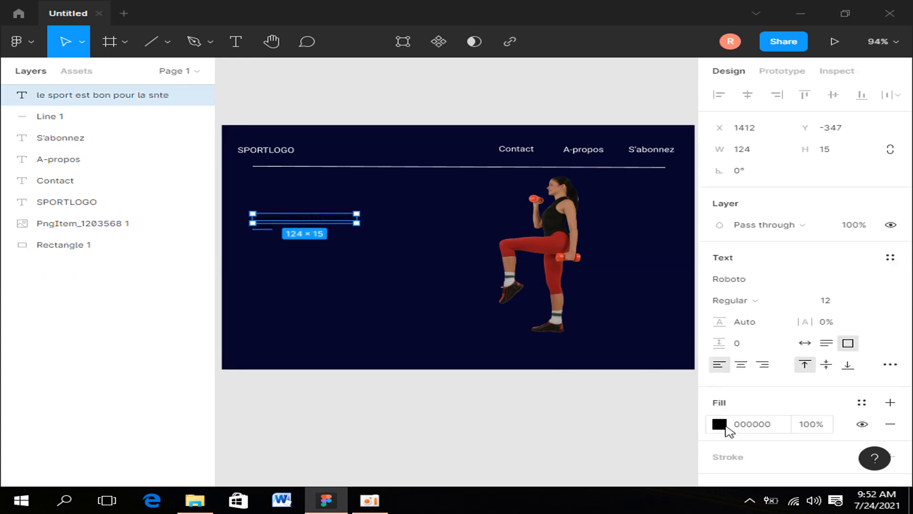
click(720, 424)
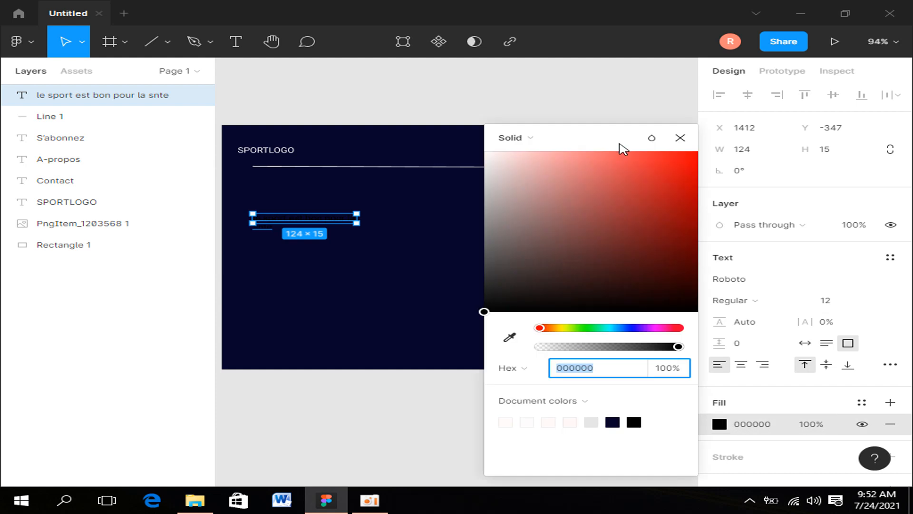
click(601, 155)
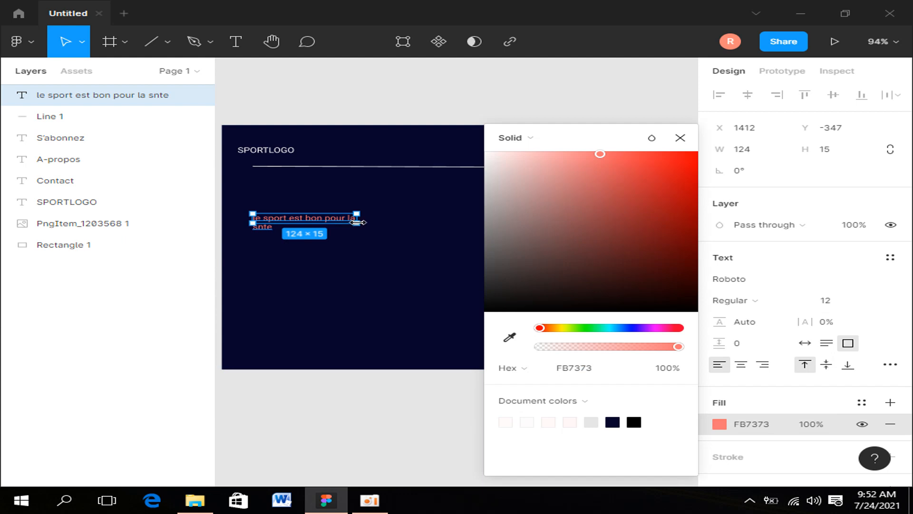
Step: Correct "snte" to "sante" in the red tagline and widen its text box to about 184 so it fits on one line
drag(358, 221, 383, 224)
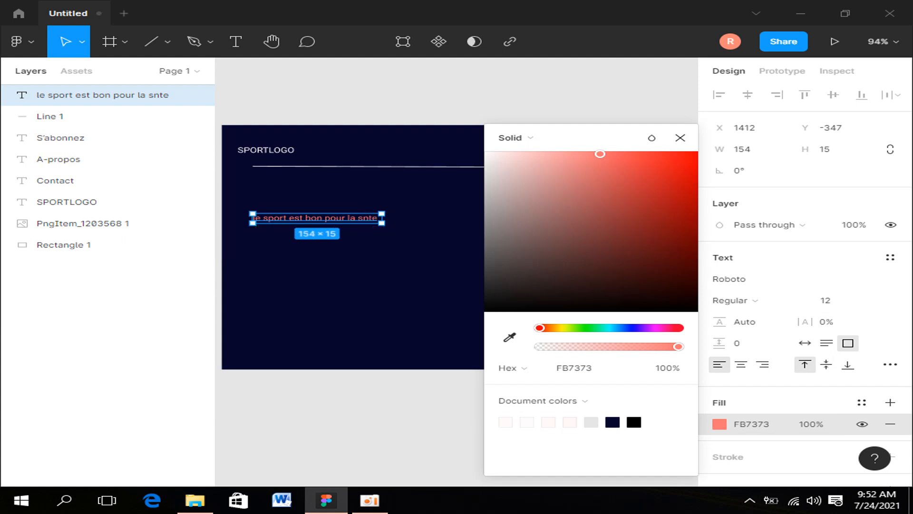
click(239, 39)
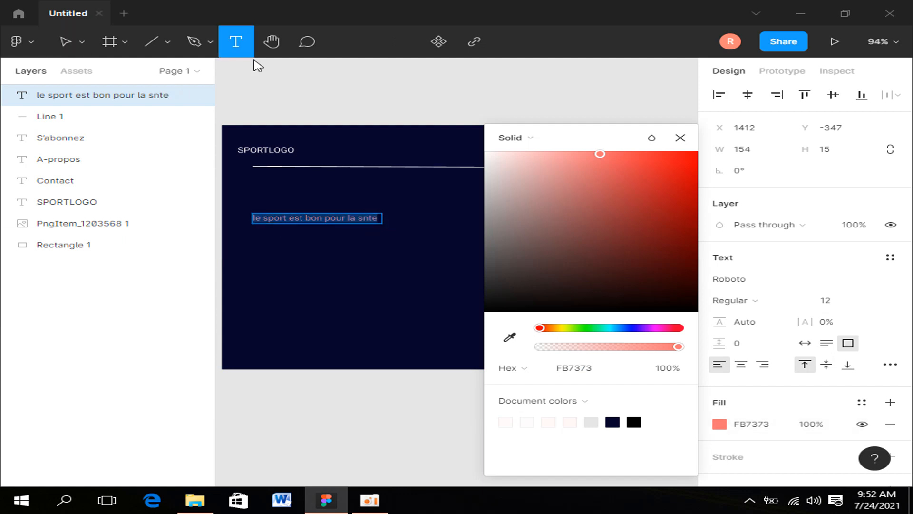
click(361, 219)
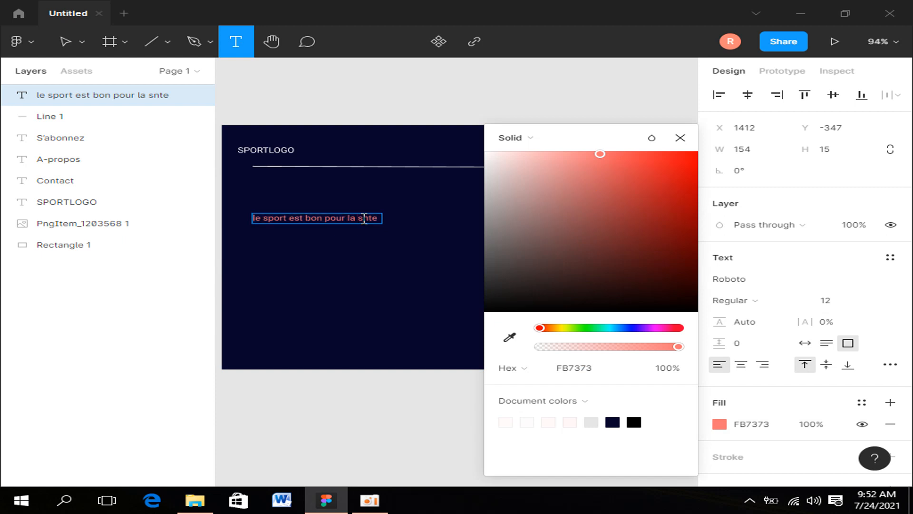
text(a)
click(400, 244)
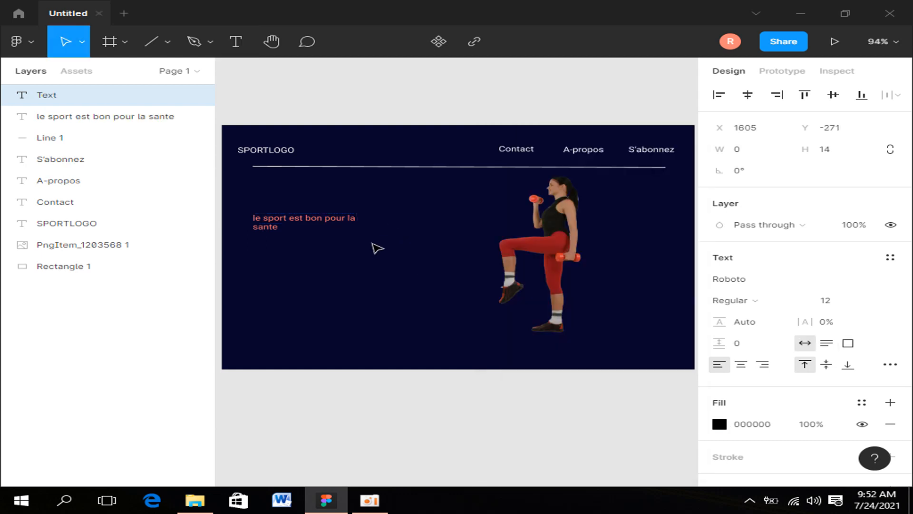
click(348, 217)
key(Escape)
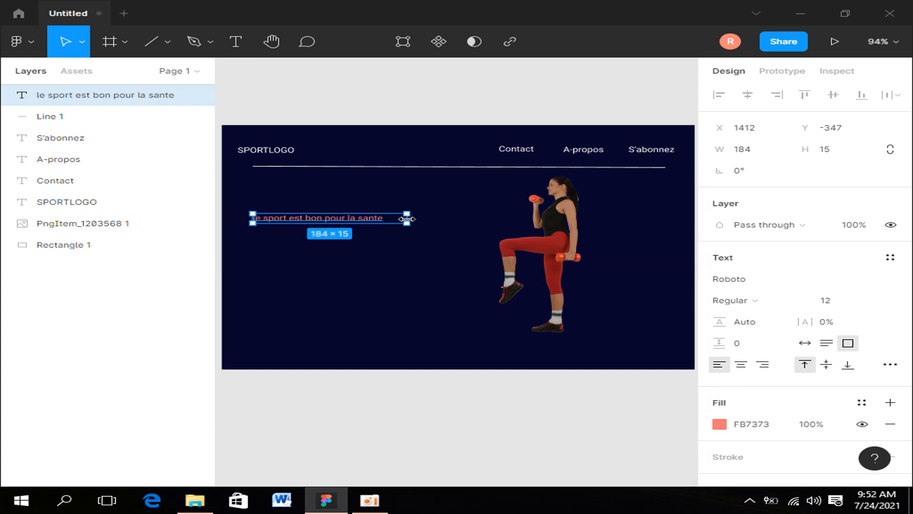
click(332, 275)
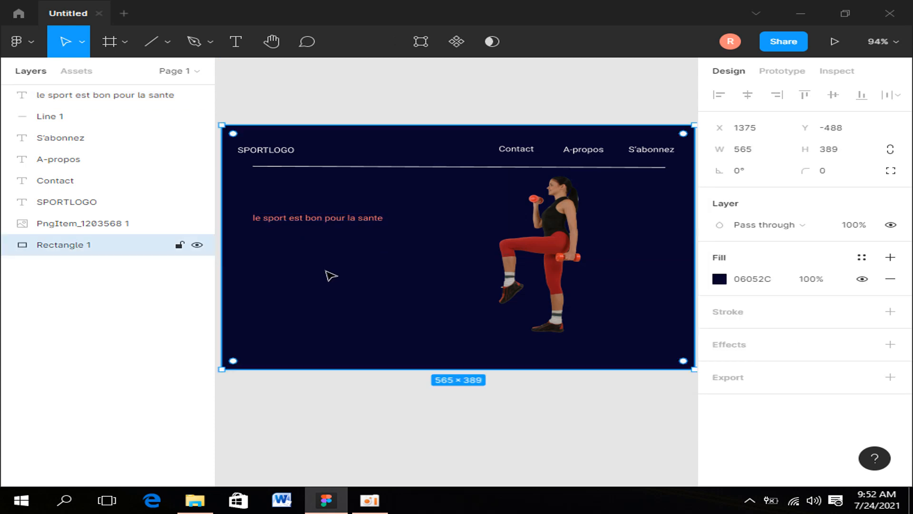
Step: Add a text box about 174 × 33 below the red tagline, reading "MUSCULATION DUN CORP"
click(237, 43)
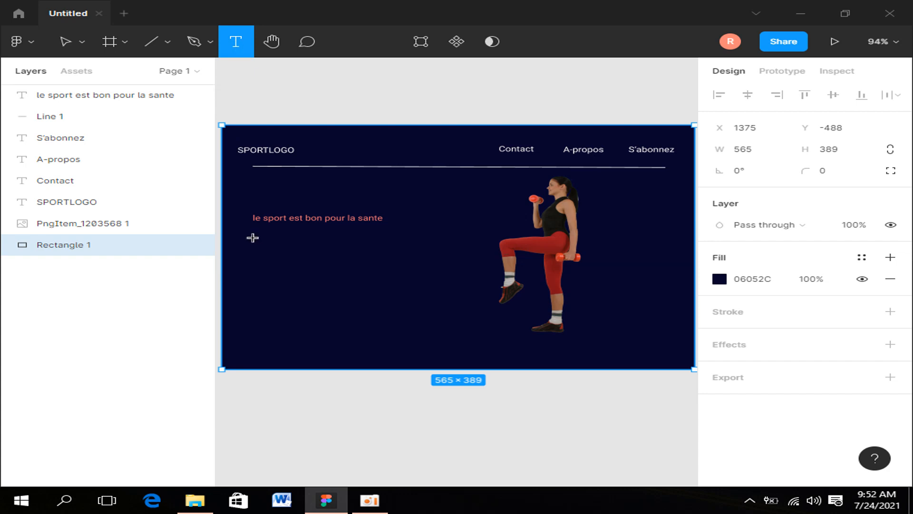
click(238, 234)
drag(253, 246, 384, 255)
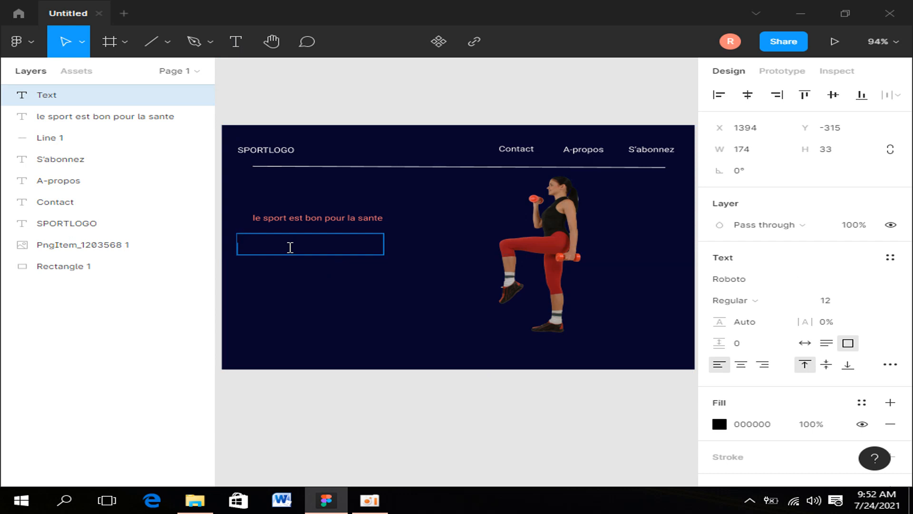
text(MUSCULATION)
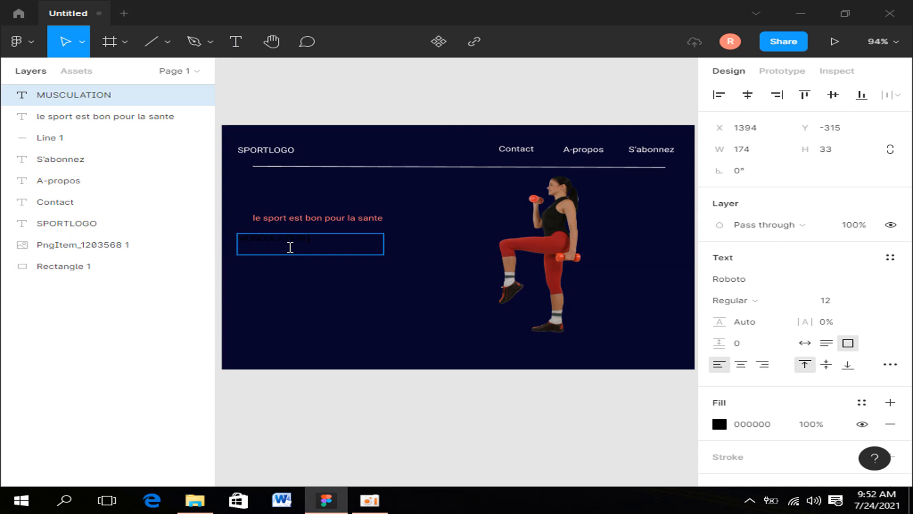
text( DUN)
text( C)
text(OP)
text(RP)
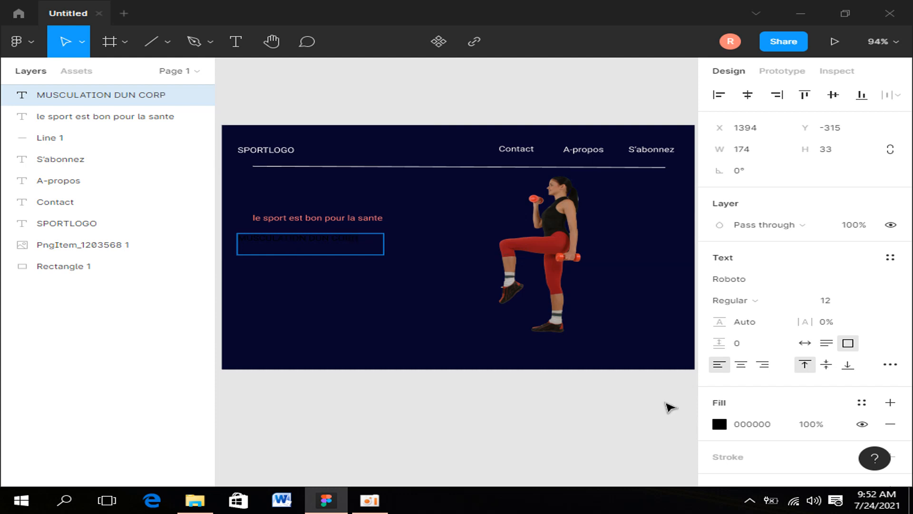
Step: Set the fill colour of the "MUSCULATION DUN CORP" heading to magenta CF2FD2
click(719, 424)
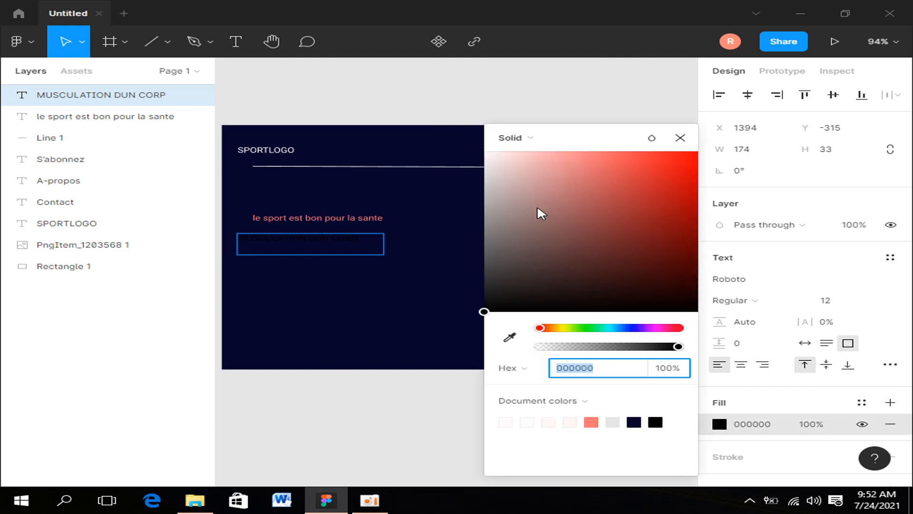
click(656, 328)
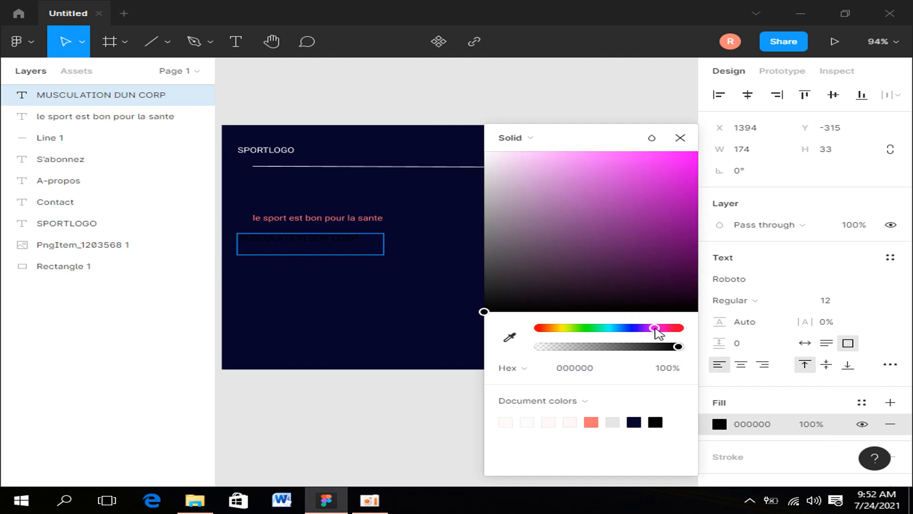
click(643, 164)
key(Escape)
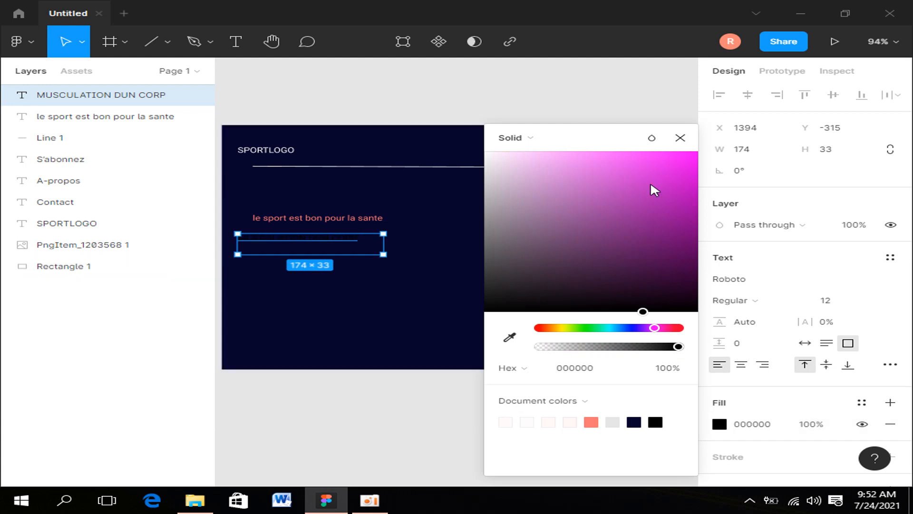
click(650, 179)
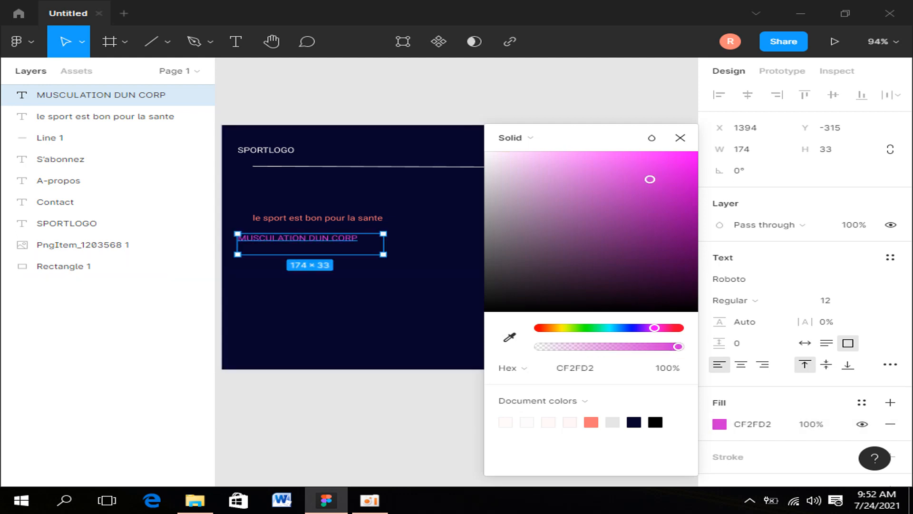
click(334, 310)
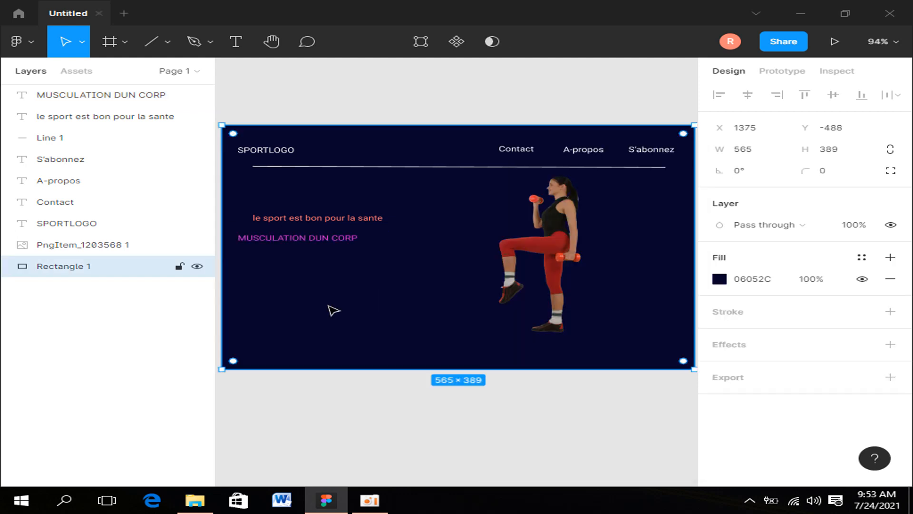
Step: Set the "MUSCULATION DUN CORP" heading's font size to 18 and widen its box to about 218 so it fits on one line
click(315, 238)
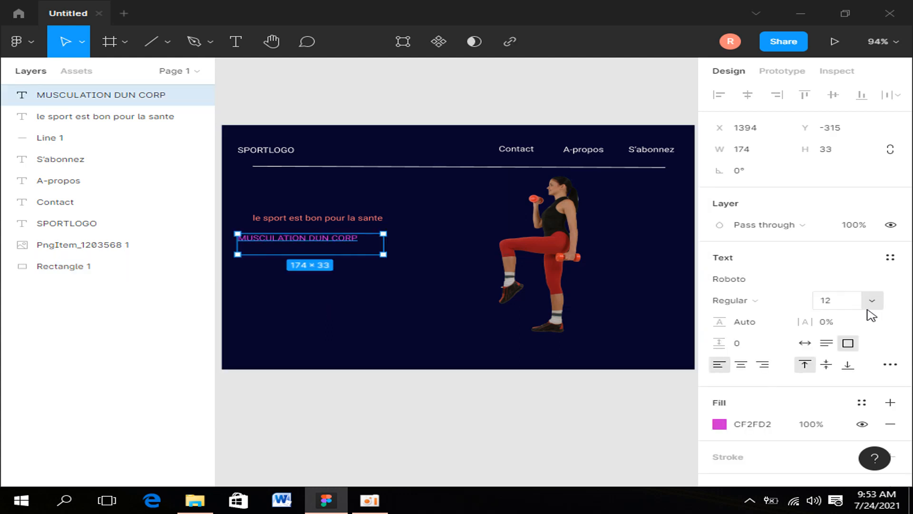
click(872, 302)
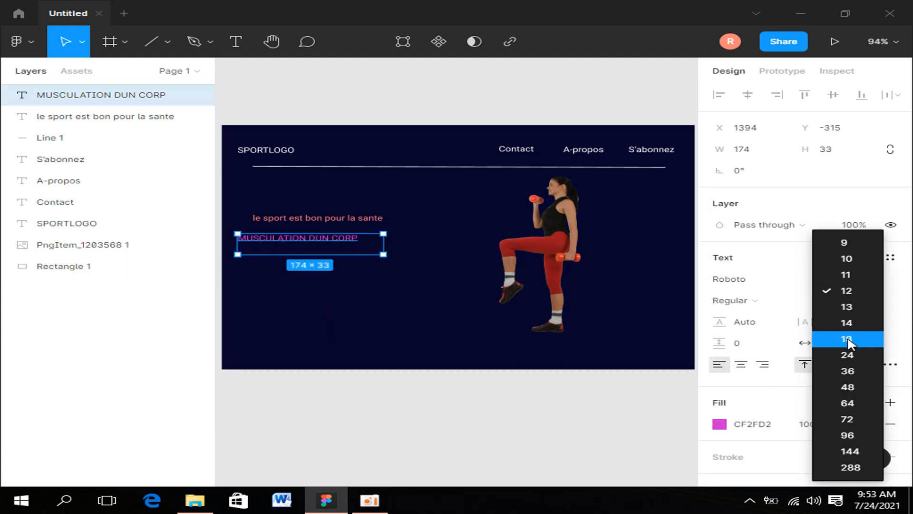
click(847, 339)
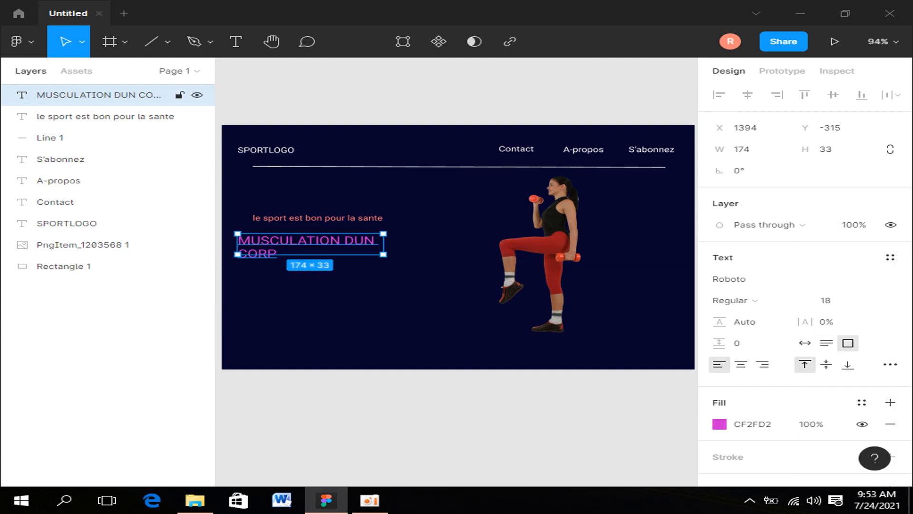
drag(387, 247, 420, 245)
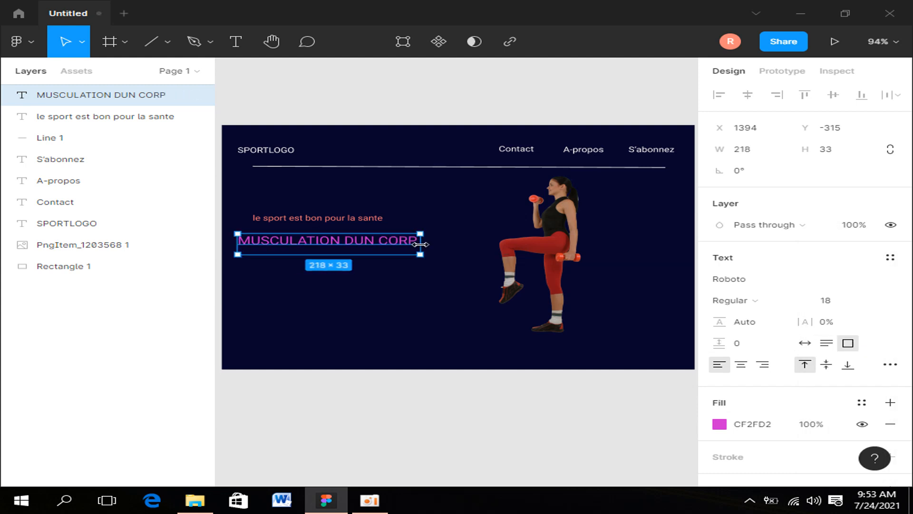
click(393, 284)
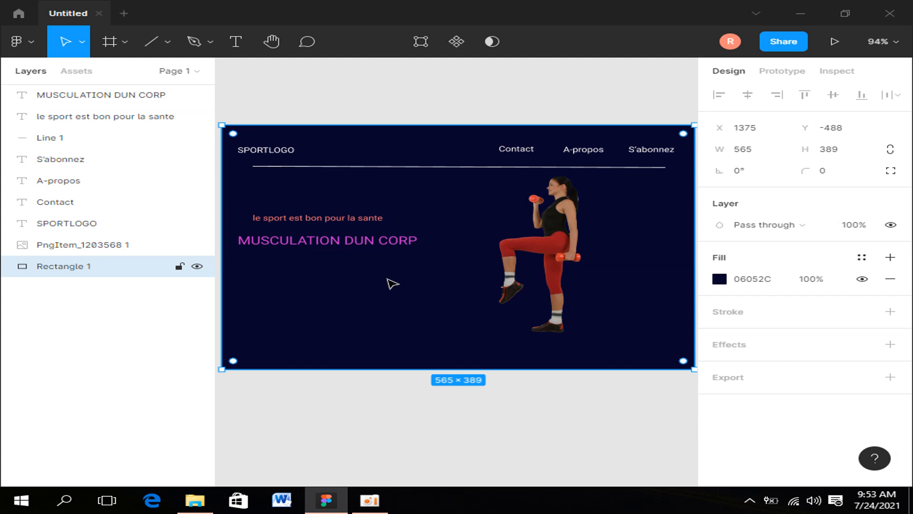
Step: Move the red tagline to about X 1394, Y -338, closer above the heading and aligned with its left edge
click(292, 220)
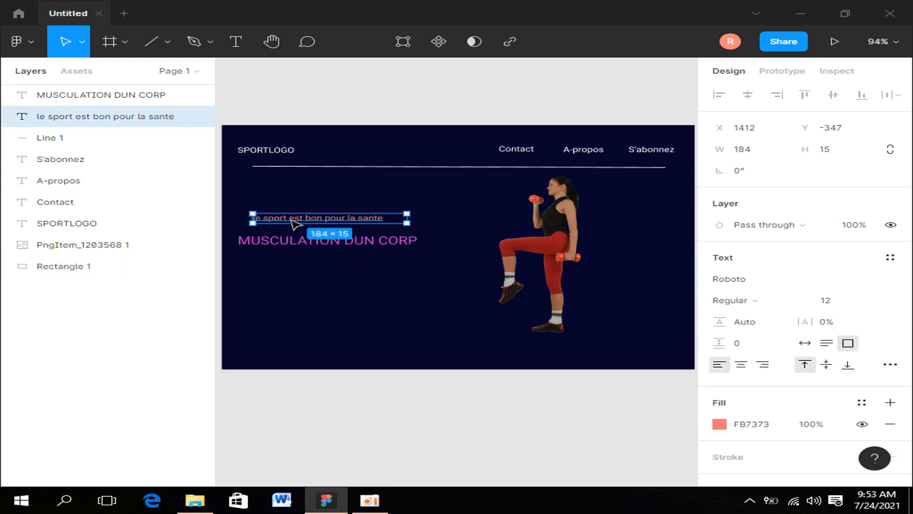
drag(295, 224, 279, 227)
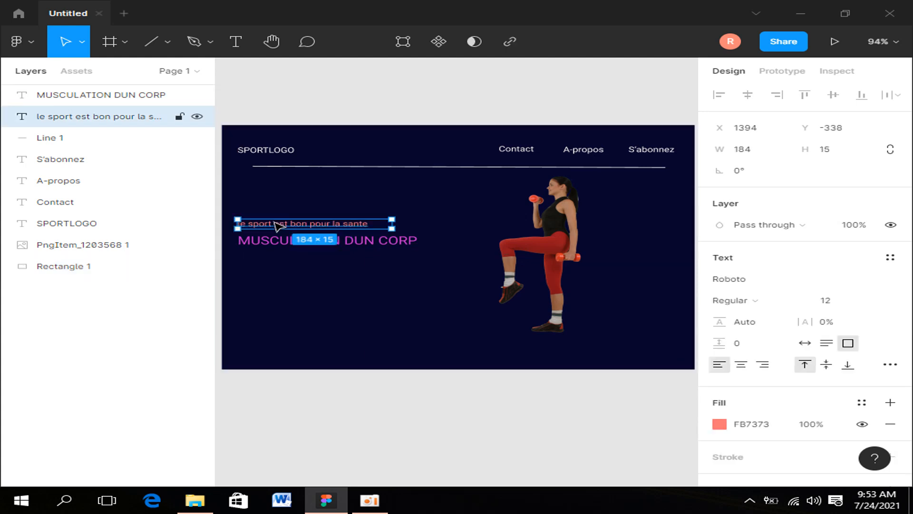
click(348, 287)
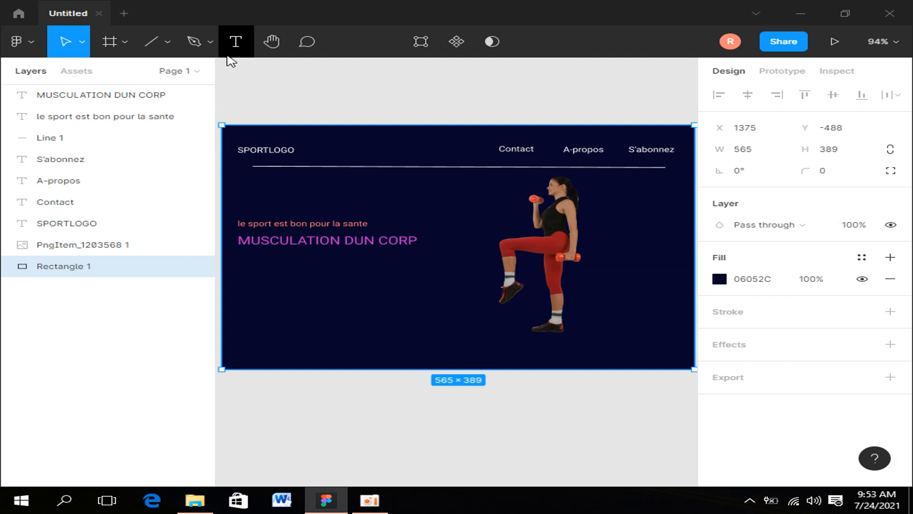
Step: Add a text box about 195 × 17 just below the heading, reading "pas des sport pas des sante"
click(237, 43)
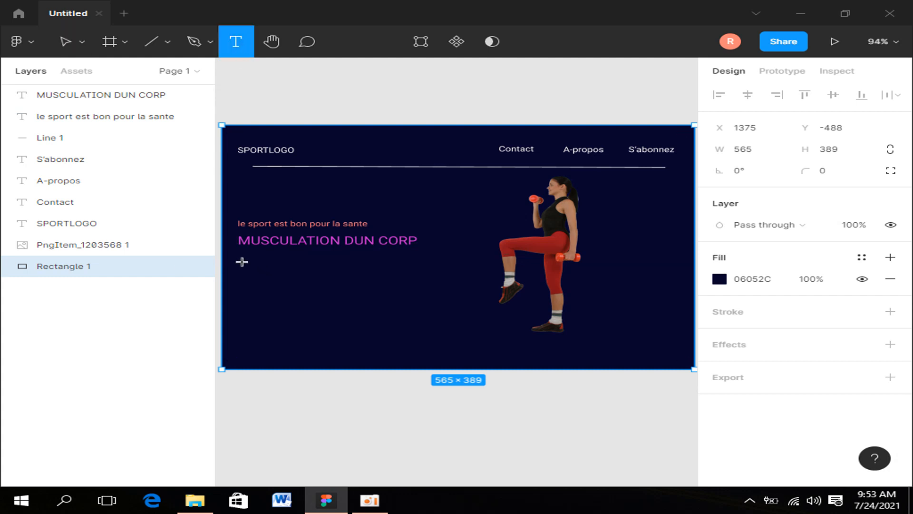
drag(238, 261, 402, 255)
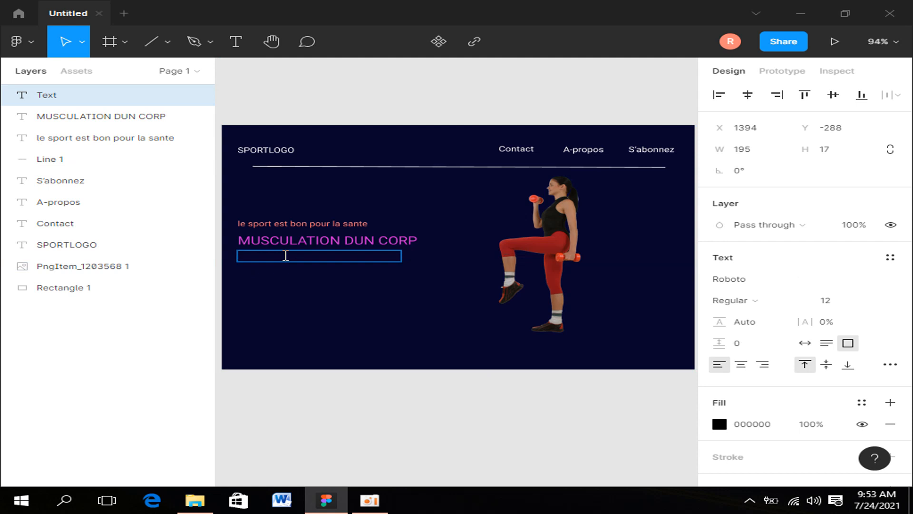
text(pas des sport pas des sante)
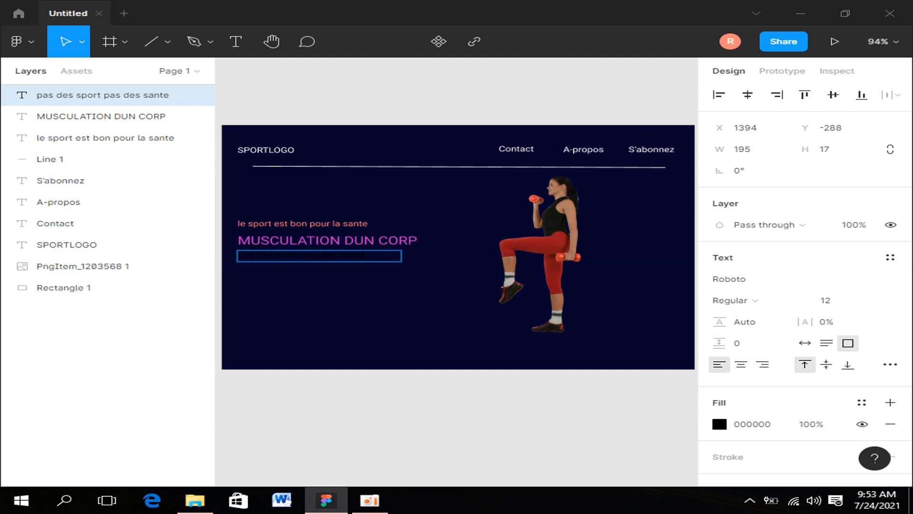
key(Escape)
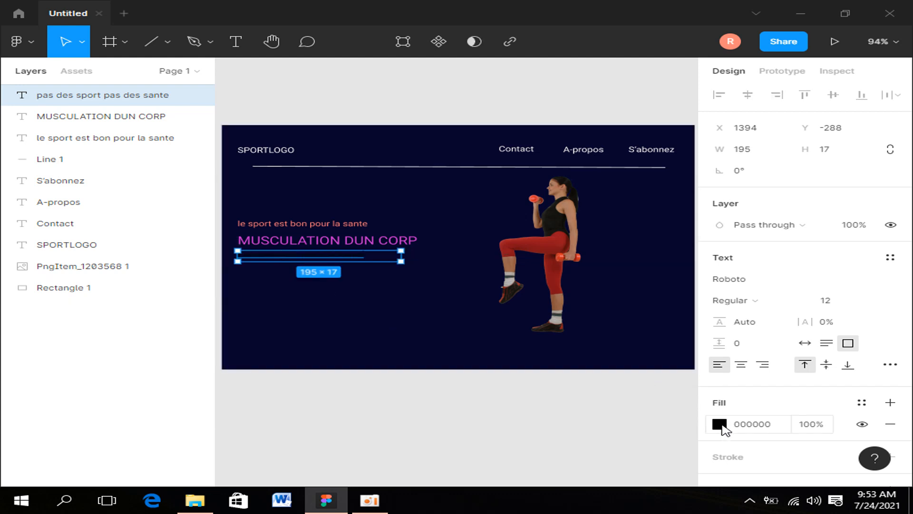
Step: Set the fill colour of the "pas des sport pas des sante" text to a muted dark yellow
click(720, 423)
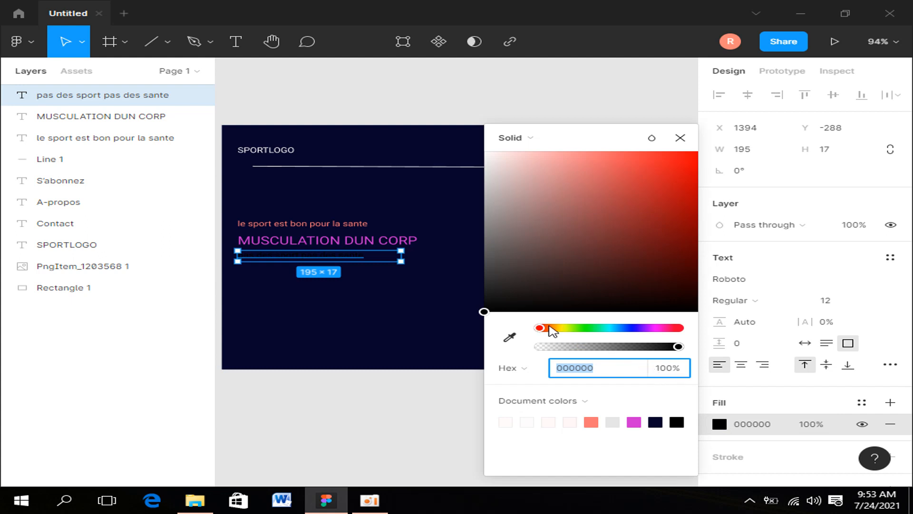
click(560, 327)
click(641, 223)
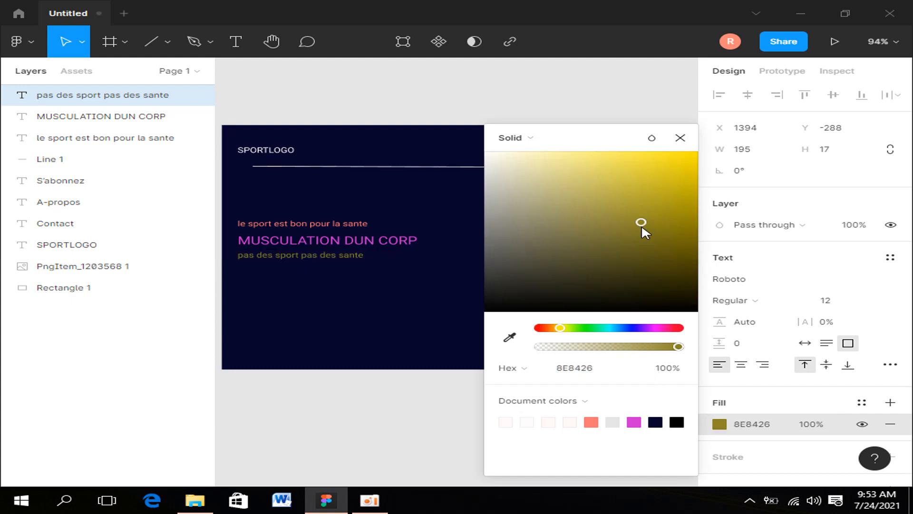
click(647, 174)
click(614, 213)
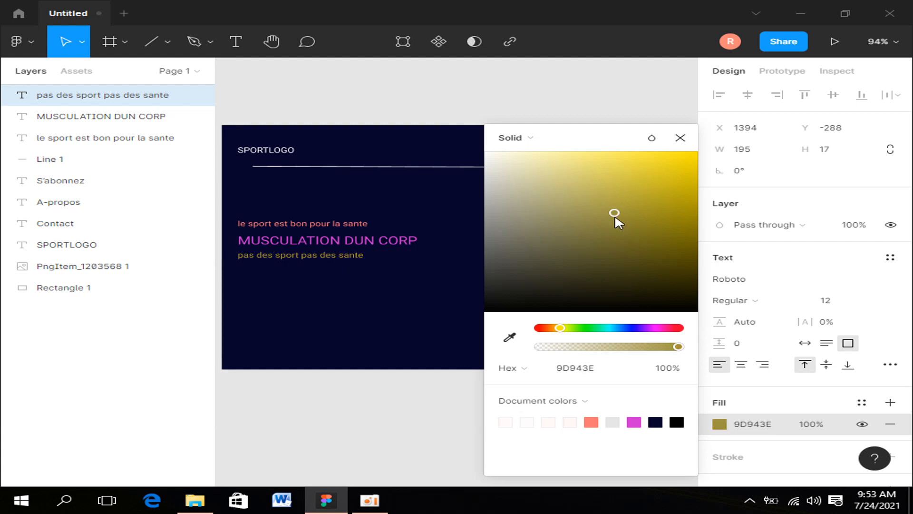
click(633, 259)
click(646, 234)
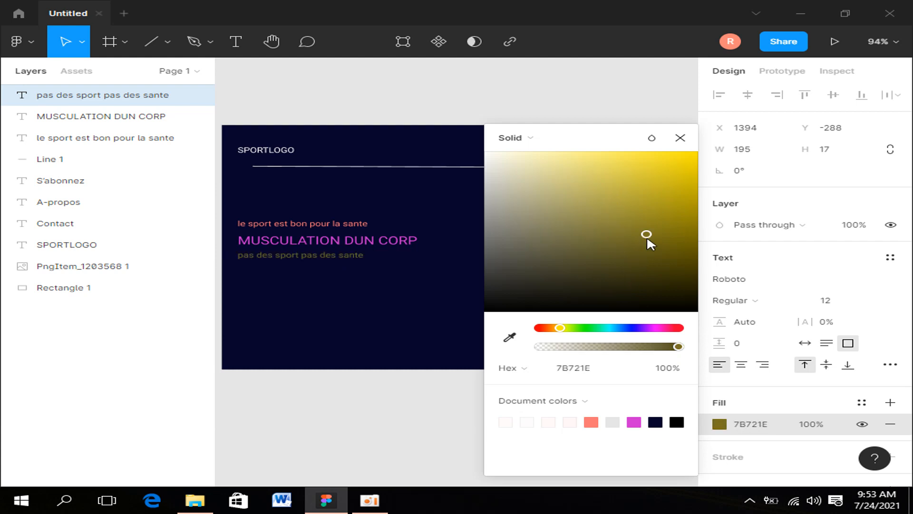
click(635, 215)
click(395, 302)
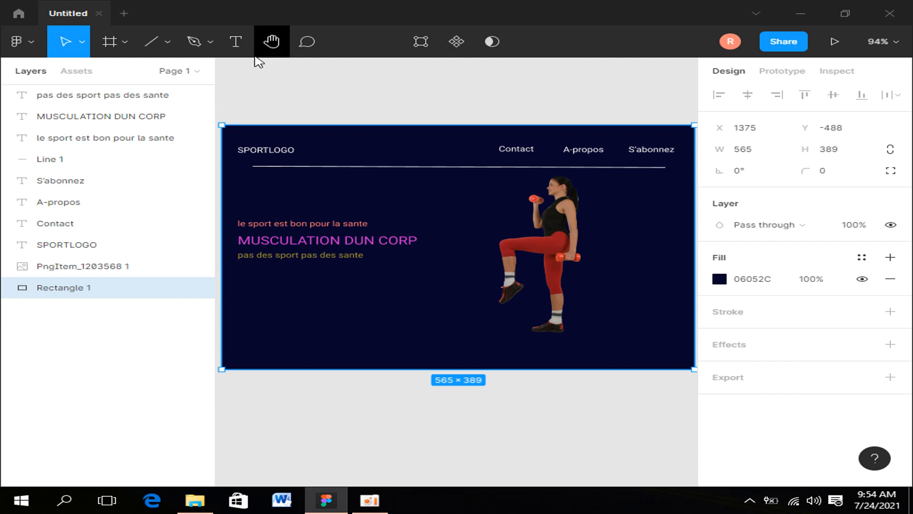
Step: Draw a button rectangle about 76 × 17 below the "pas des sport pas des sante" text
click(168, 42)
click(152, 75)
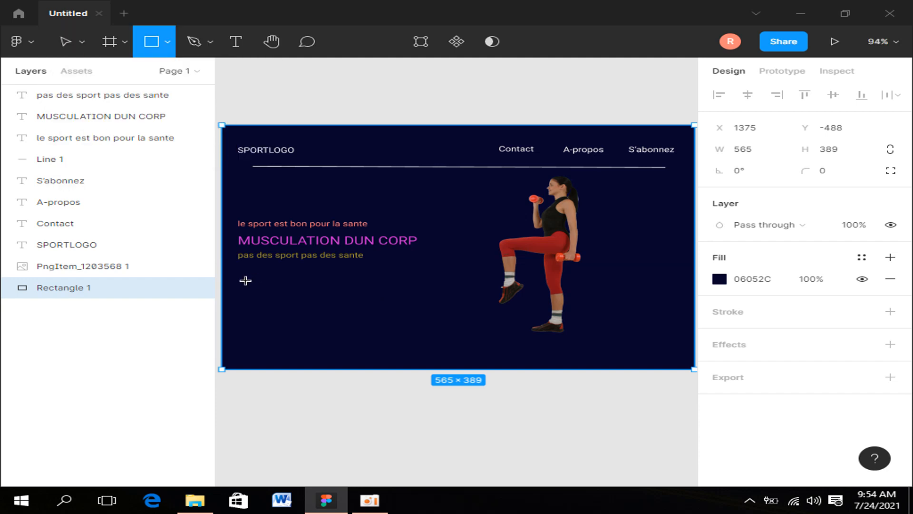
mouse_move(245, 273)
mouse_down()
mouse_move(285, 295)
mouse_move(312, 285)
mouse_up()
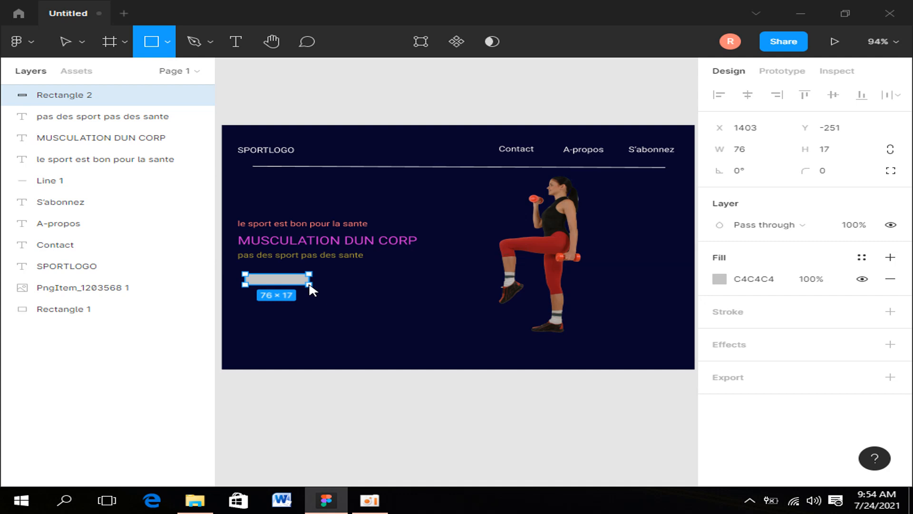
Step: Add a second button rectangle about 54 × 15 to the right of the first, and narrow the first to a similar width
click(152, 45)
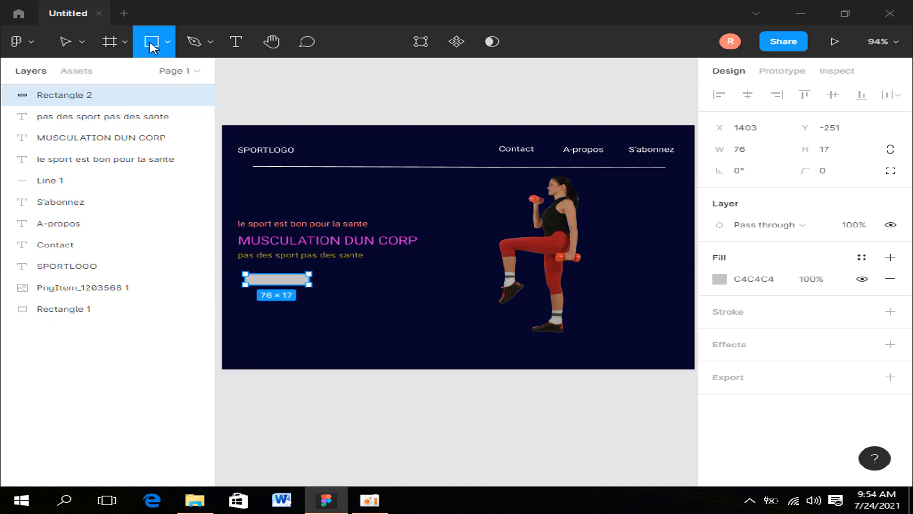
click(333, 274)
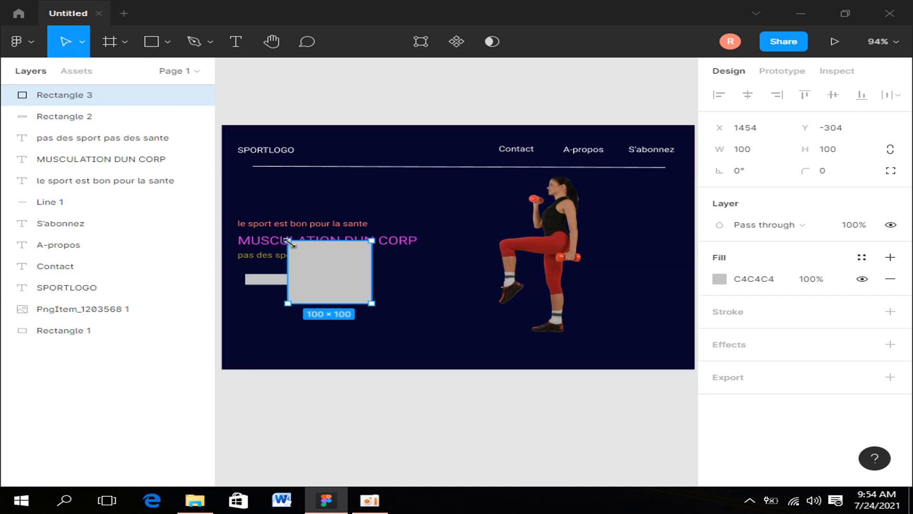
drag(287, 241, 322, 284)
click(300, 281)
click(336, 283)
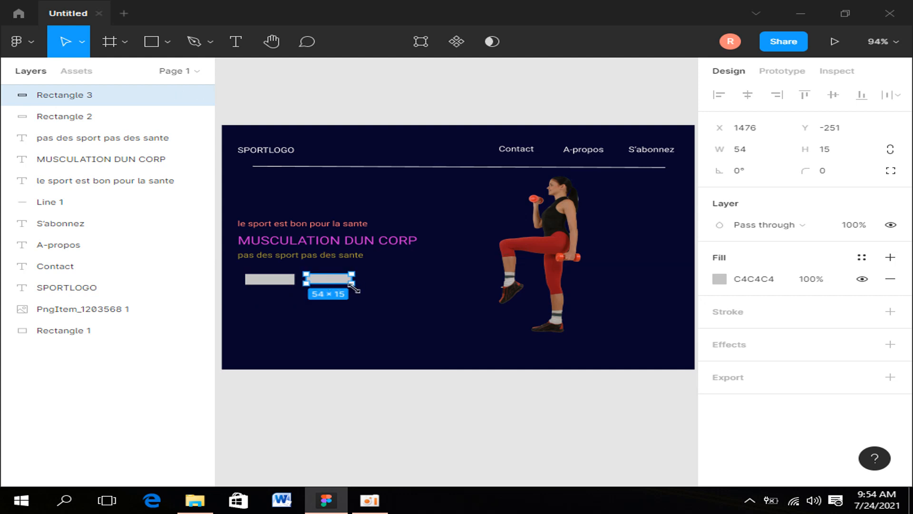
click(414, 289)
key(ctrl+z)
drag(348, 284, 348, 285)
click(408, 289)
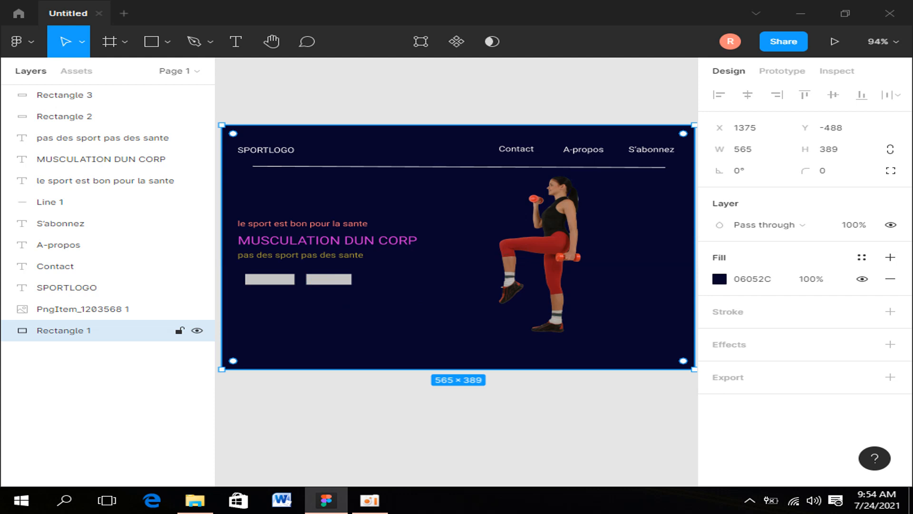
Step: Add a text box about 50 × 9 over the left button rectangle, reading "Programme"
click(235, 43)
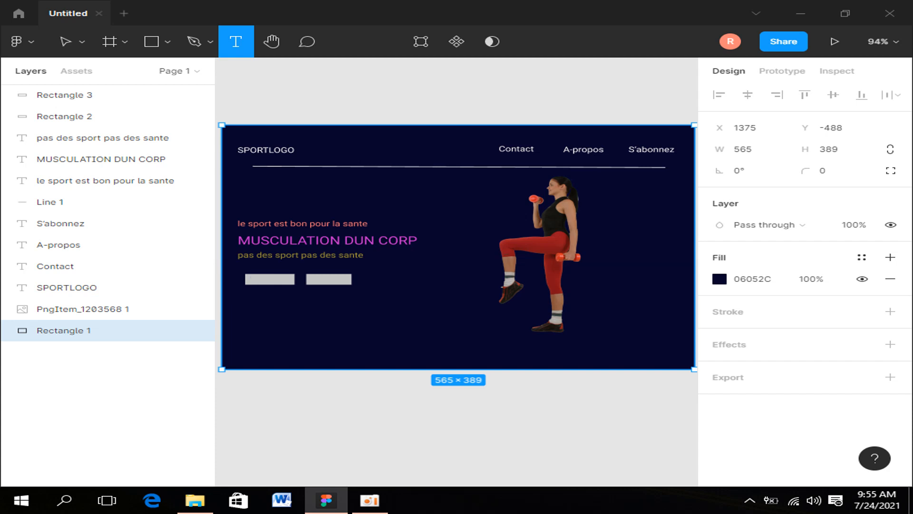
drag(252, 279, 295, 286)
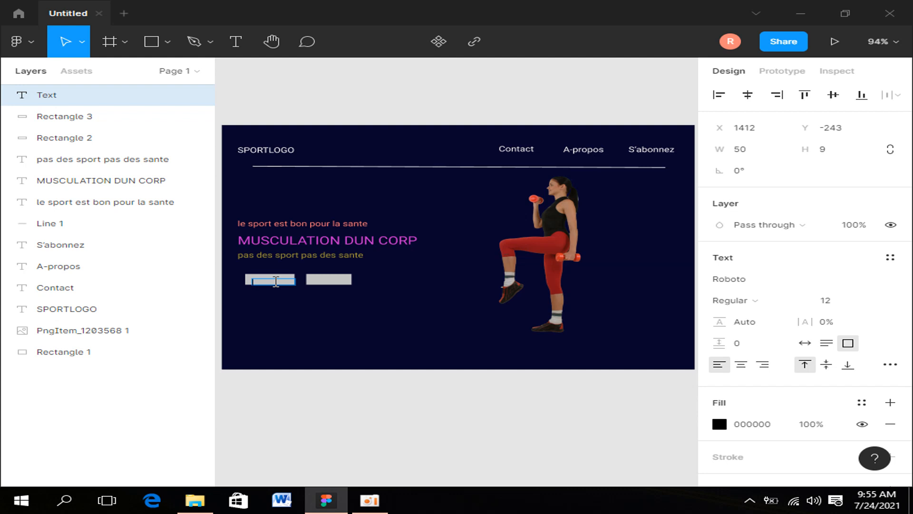
text(Programme)
key(Escape)
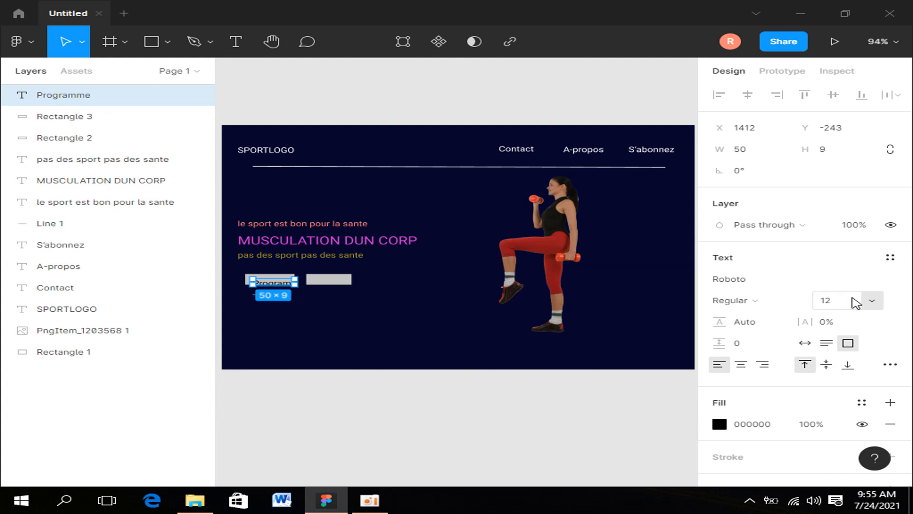
Step: Reduce the "Programme" text to font size 9 and position it within the left button rectangle
click(872, 300)
click(846, 274)
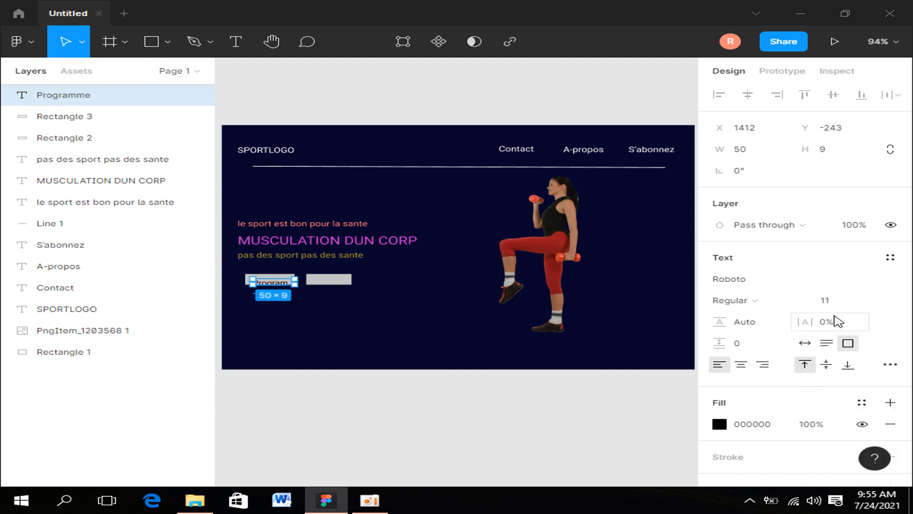
click(870, 301)
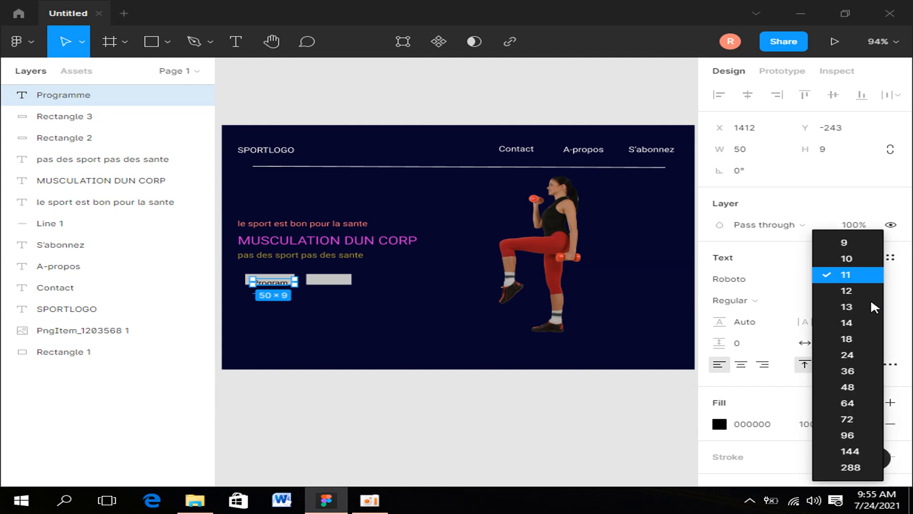
click(851, 258)
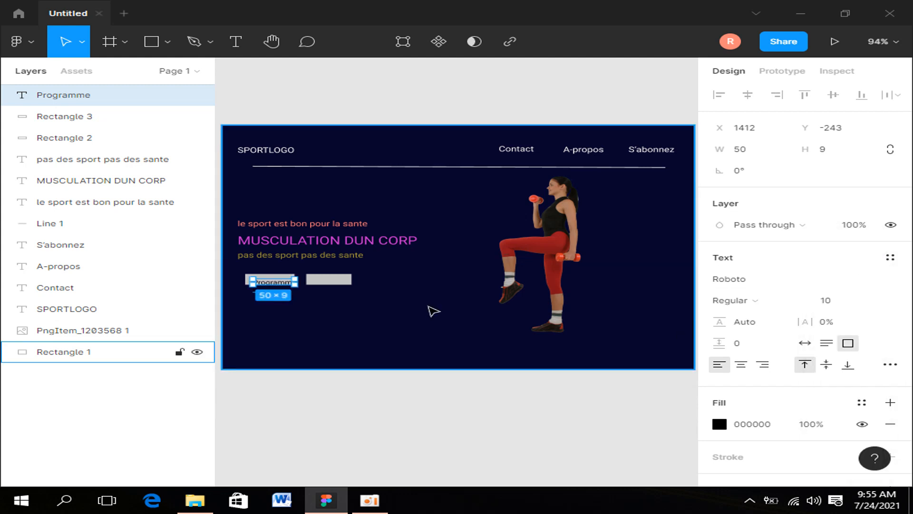
click(870, 300)
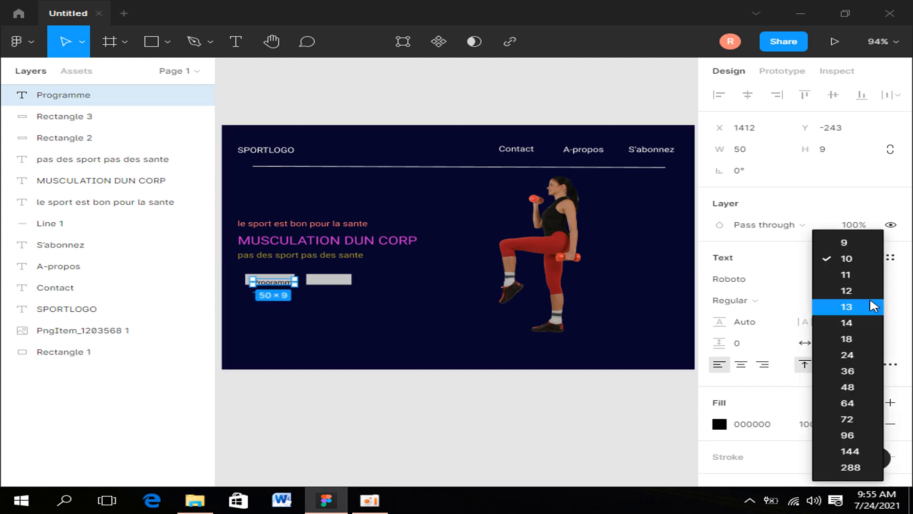
click(843, 244)
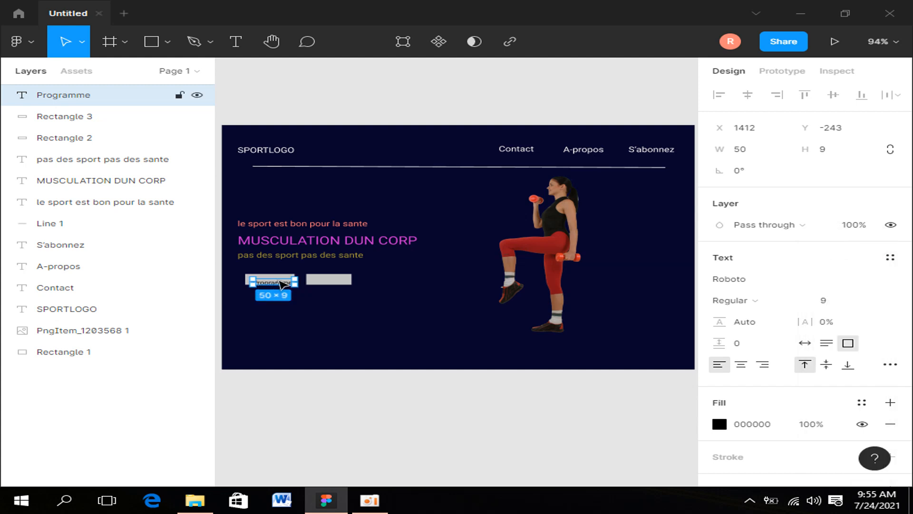
drag(281, 288, 276, 282)
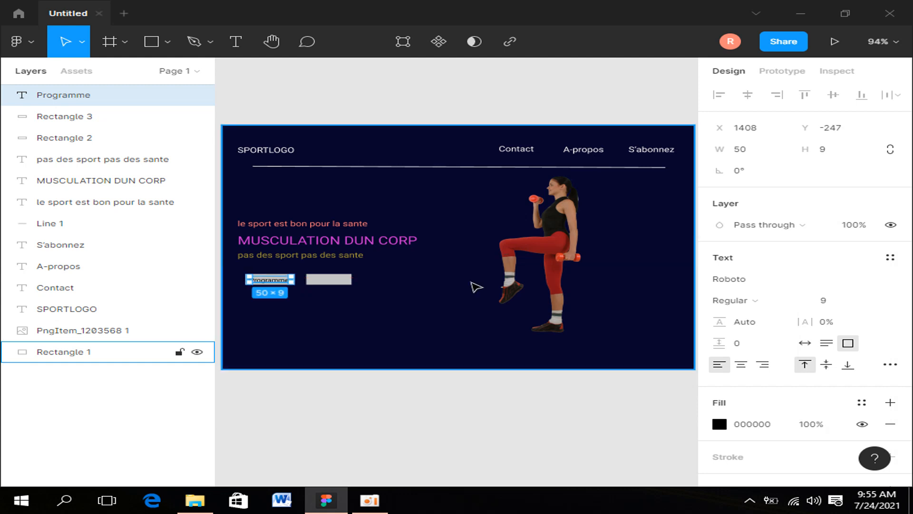
Step: Add a text box about 44 × 5 reading "tarif" and position it over the right button rectangle
click(329, 279)
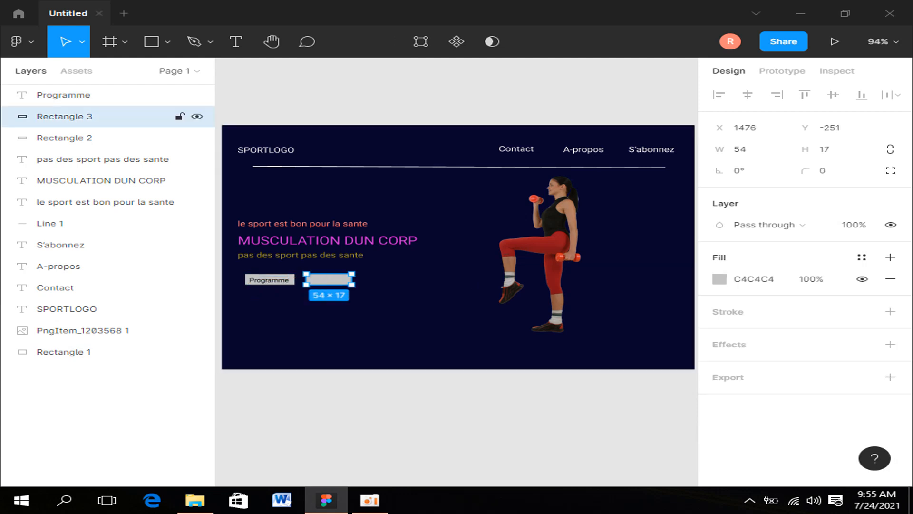
click(235, 40)
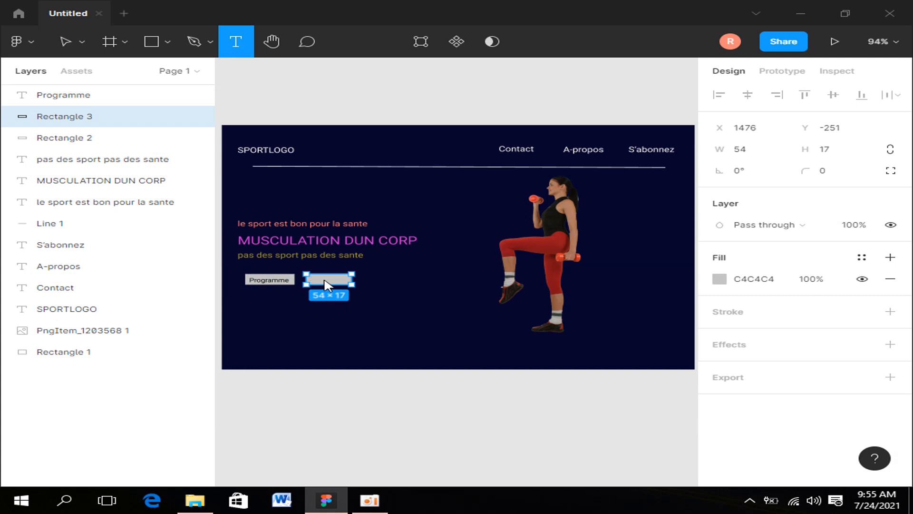
drag(314, 280, 352, 289)
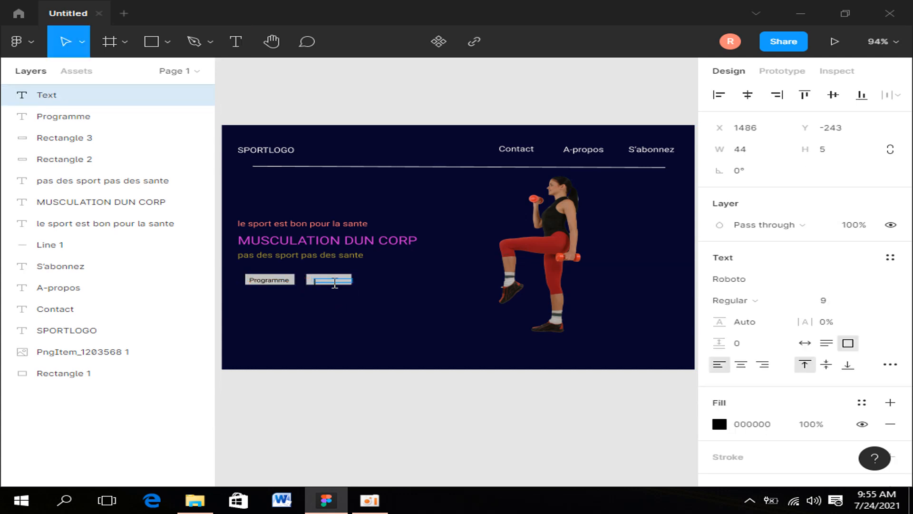
text(tarif)
key(Escape)
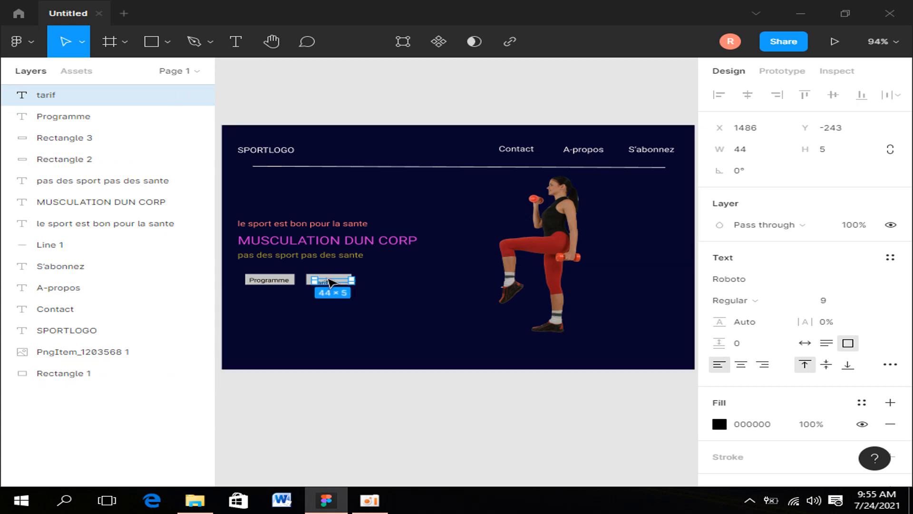
drag(332, 285, 334, 282)
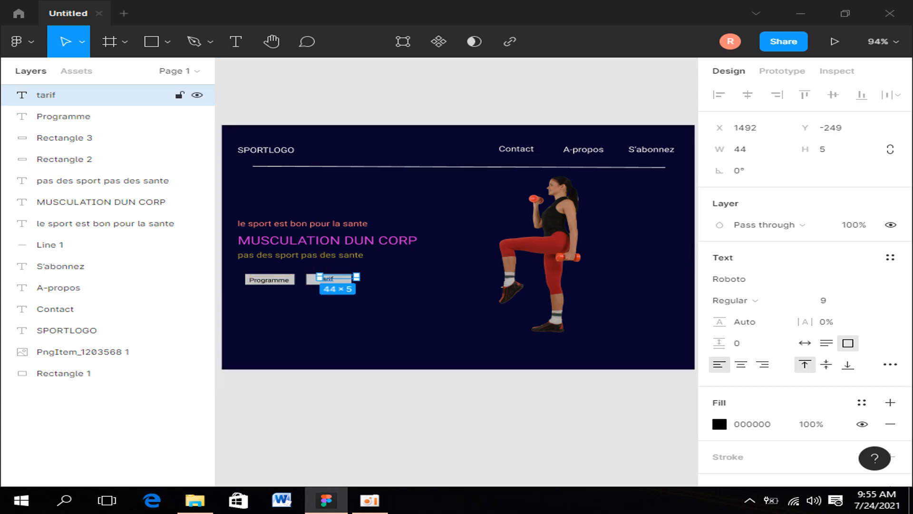
click(470, 301)
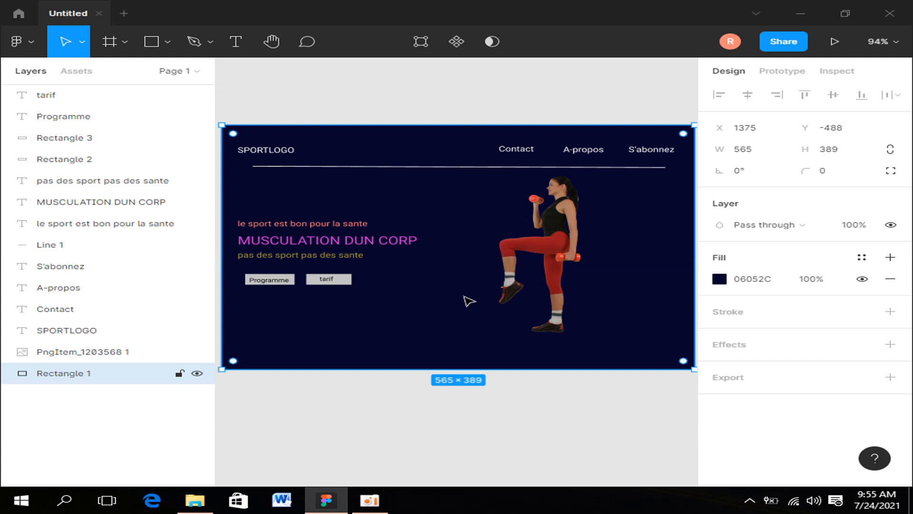
Step: Set the fill colour of the "Programme" button text to red FF0606
click(272, 281)
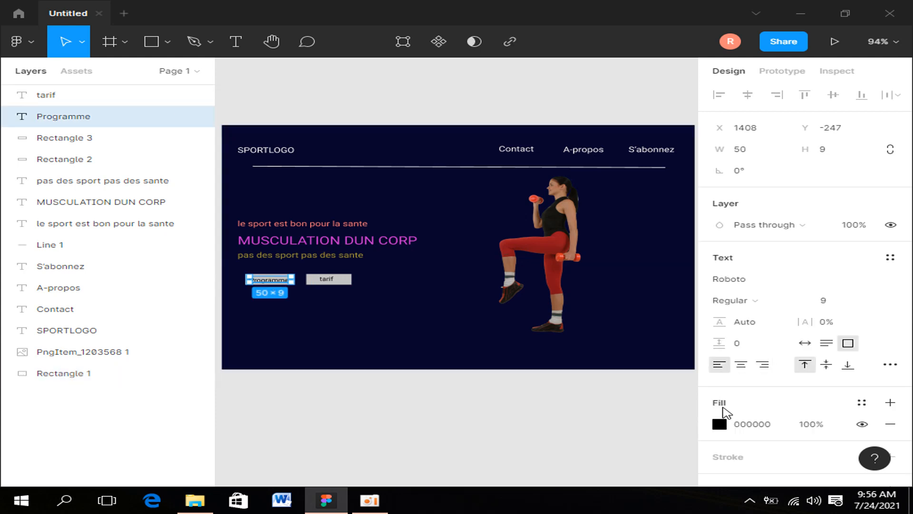
click(719, 424)
drag(663, 330, 684, 332)
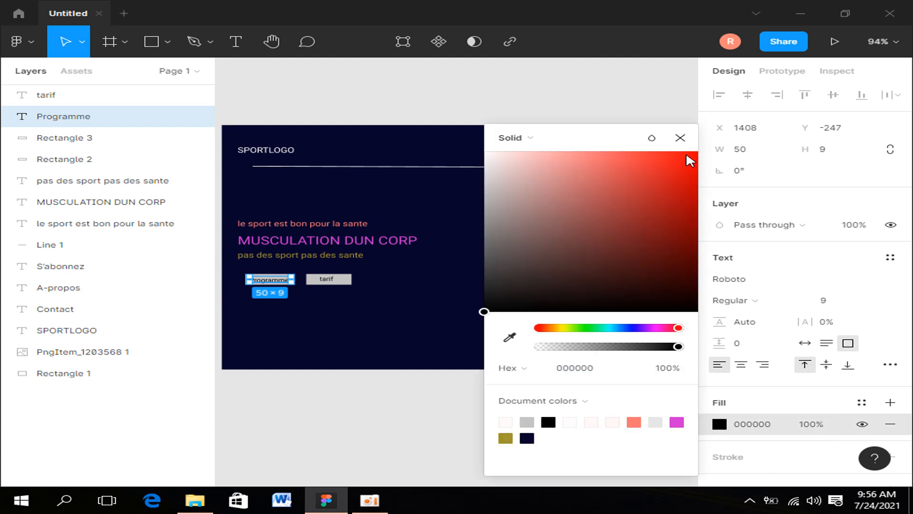
drag(686, 155, 693, 155)
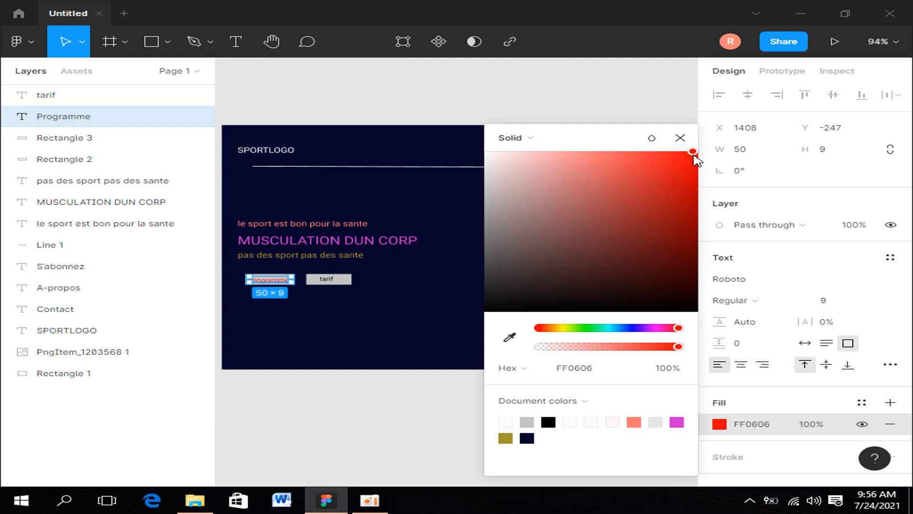
Step: Set the fill colour of the "tarif" button text to red FF0C0C
click(332, 280)
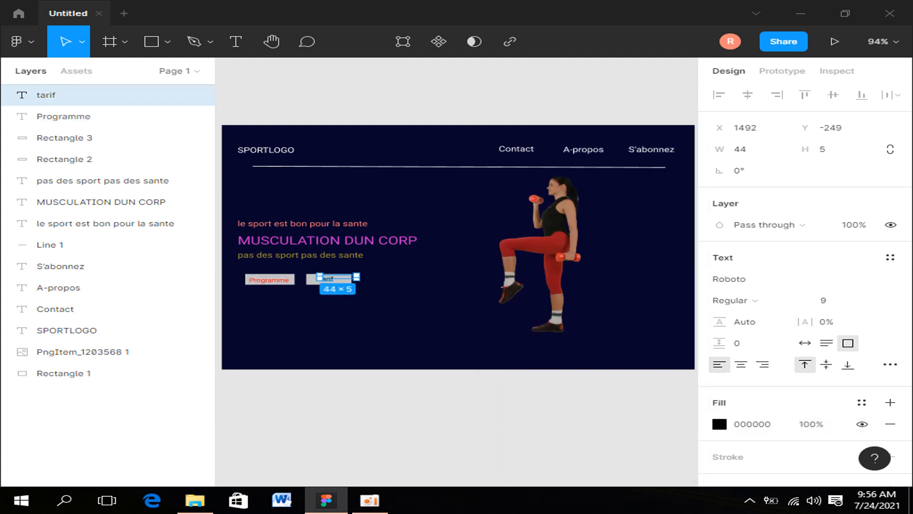
click(719, 423)
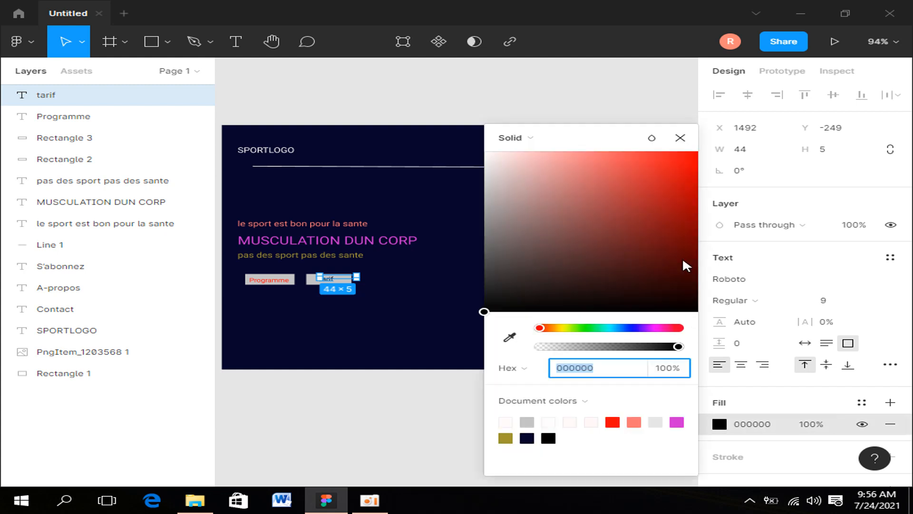
click(692, 160)
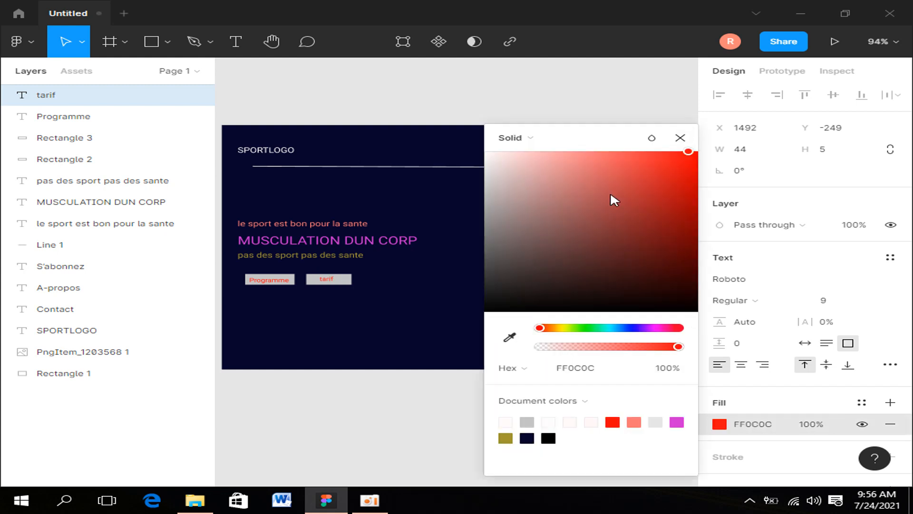
click(377, 300)
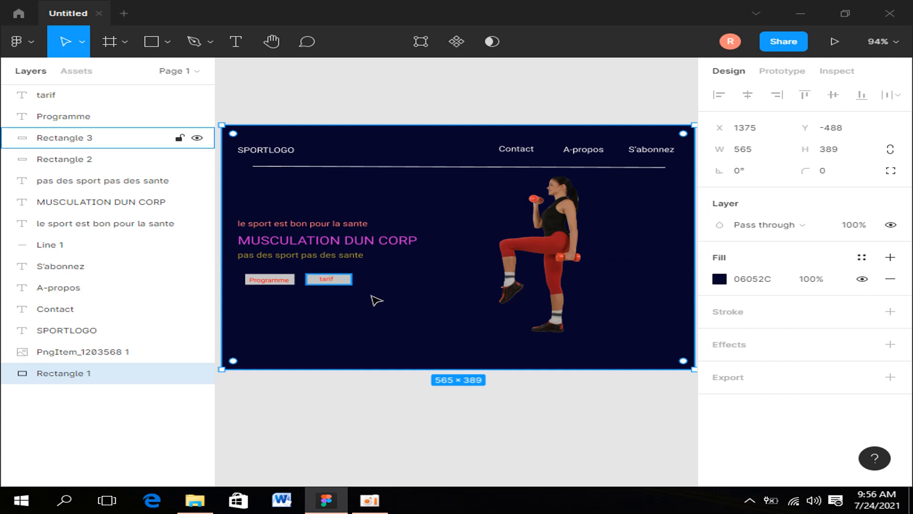
Step: Round the "tarif" button rectangle by setting each of its four individual corner radii to 5
click(341, 284)
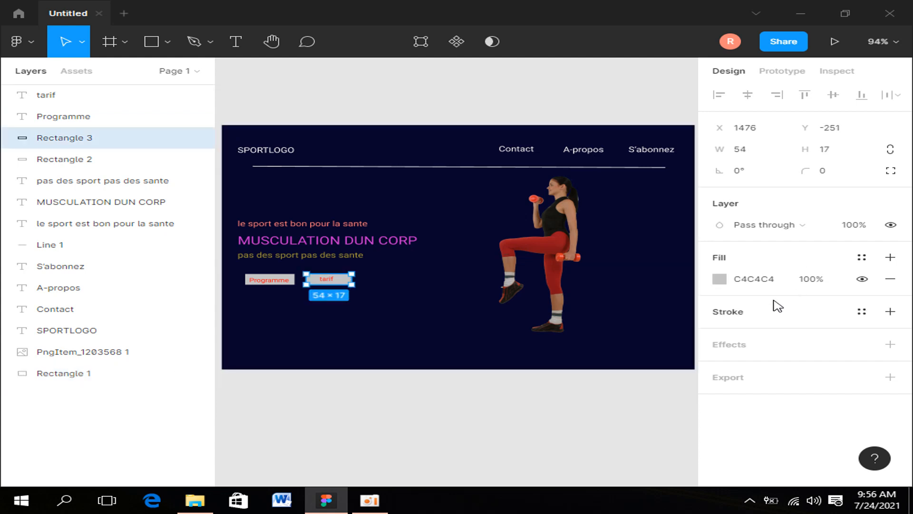
click(891, 171)
click(736, 193)
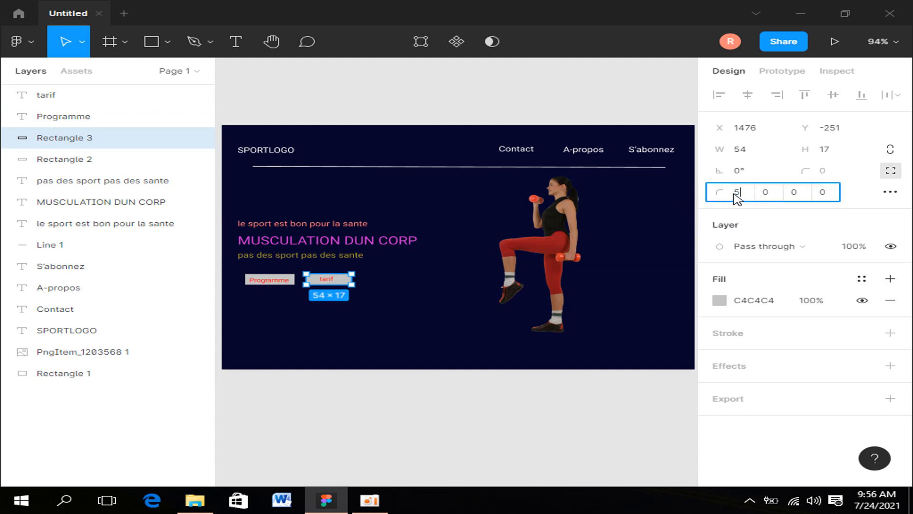
text(5)
click(766, 192)
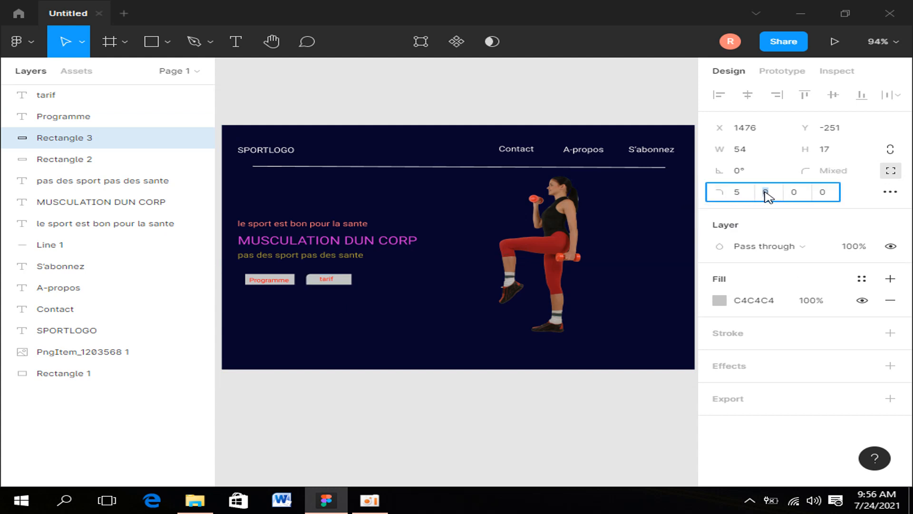
text(5)
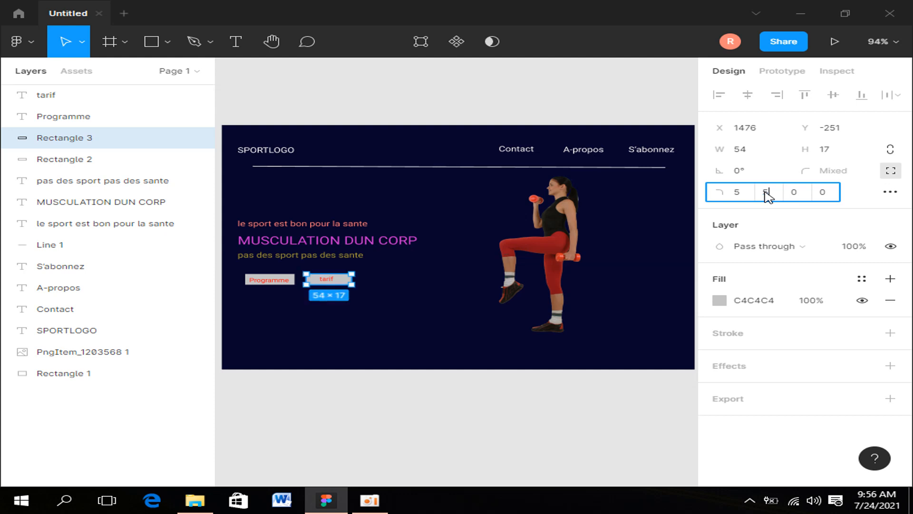
click(794, 194)
text(5)
click(825, 193)
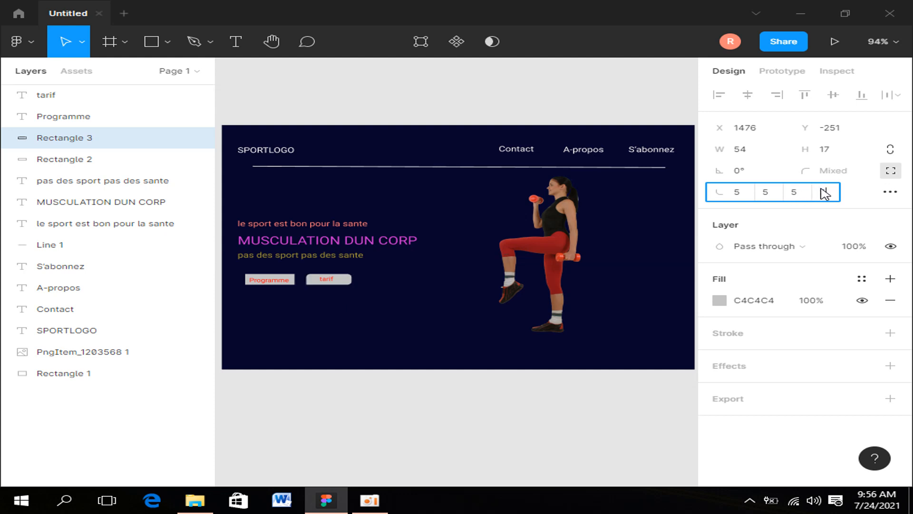
text(5)
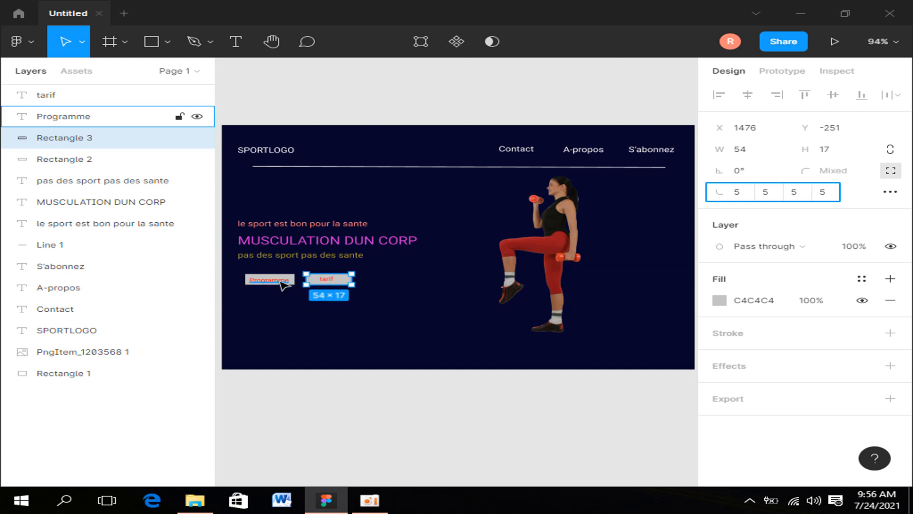
Step: Round the "Programme" button rectangle by setting each of its four individual corner radii to 5
click(63, 116)
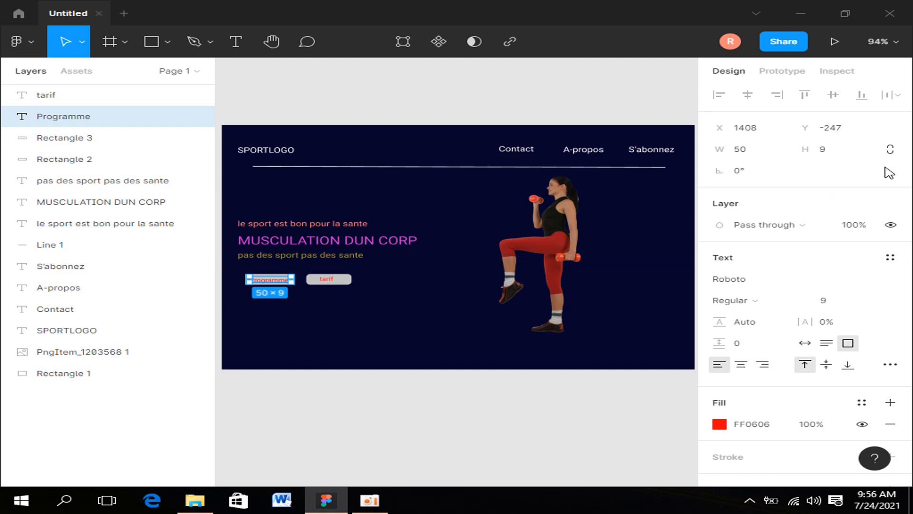
click(303, 296)
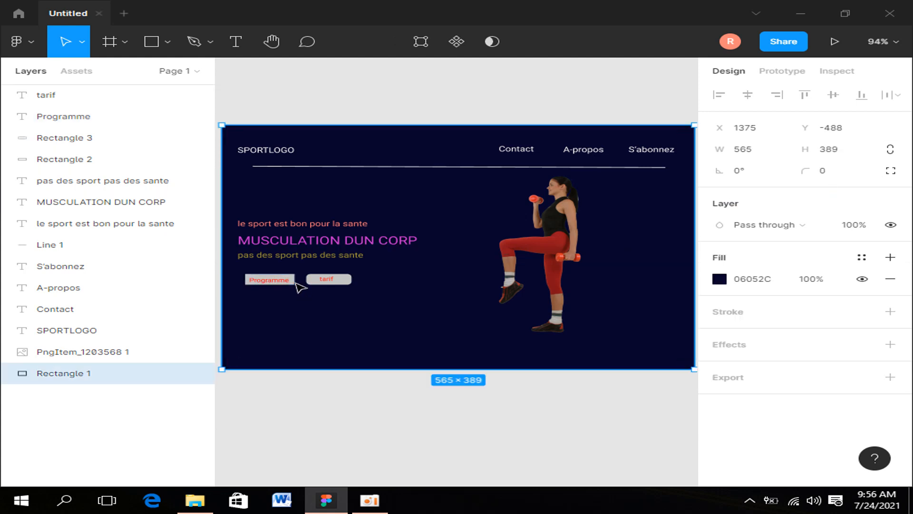
click(295, 283)
click(895, 171)
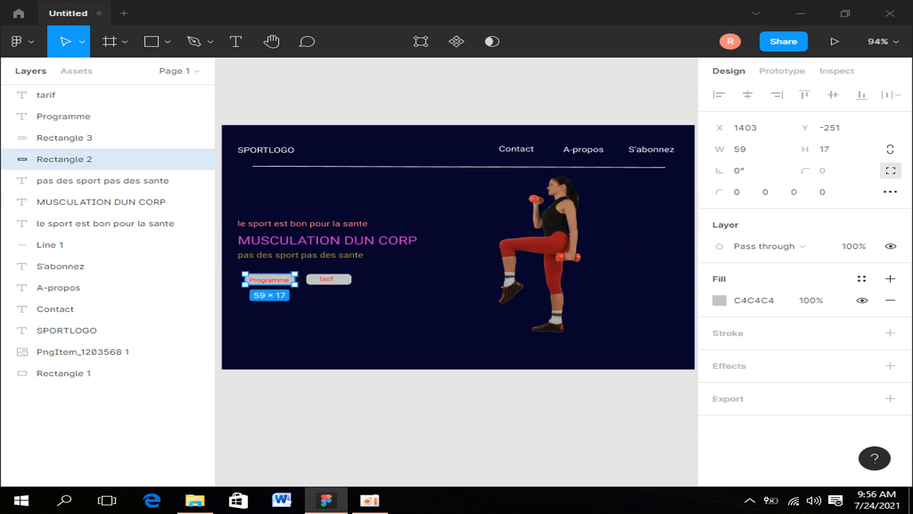
click(738, 192)
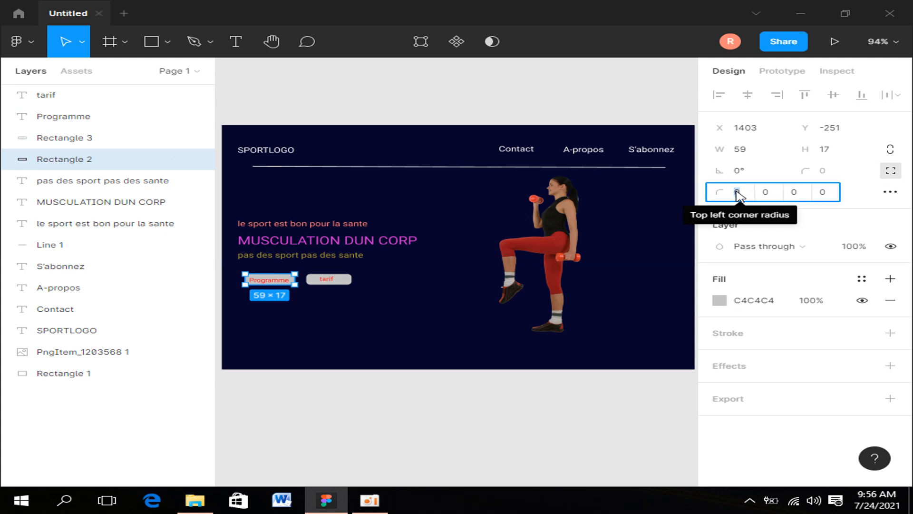
text(5)
click(765, 191)
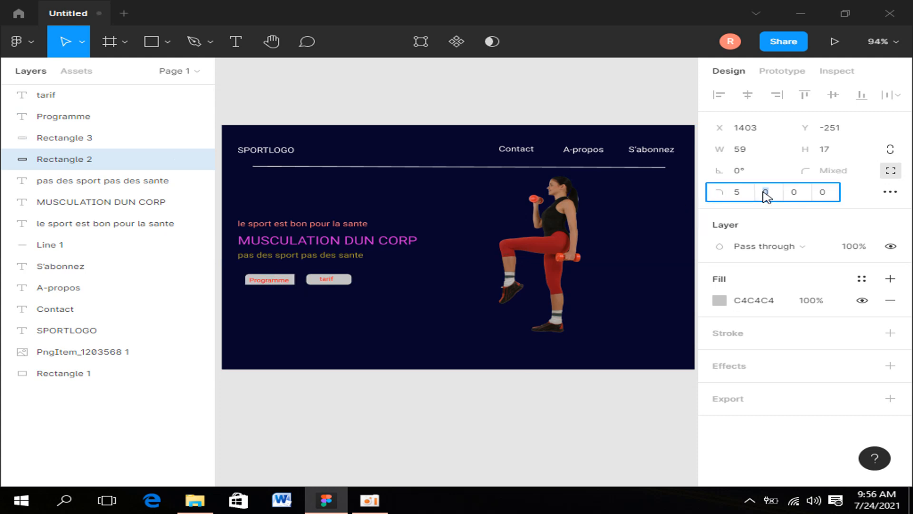
text(5)
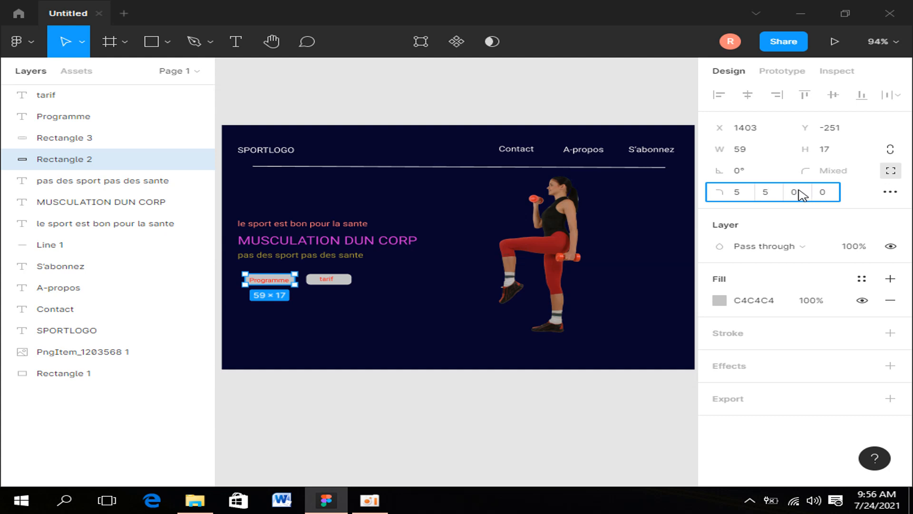
click(800, 192)
text(45)
click(796, 192)
key(BackSpace)
click(823, 192)
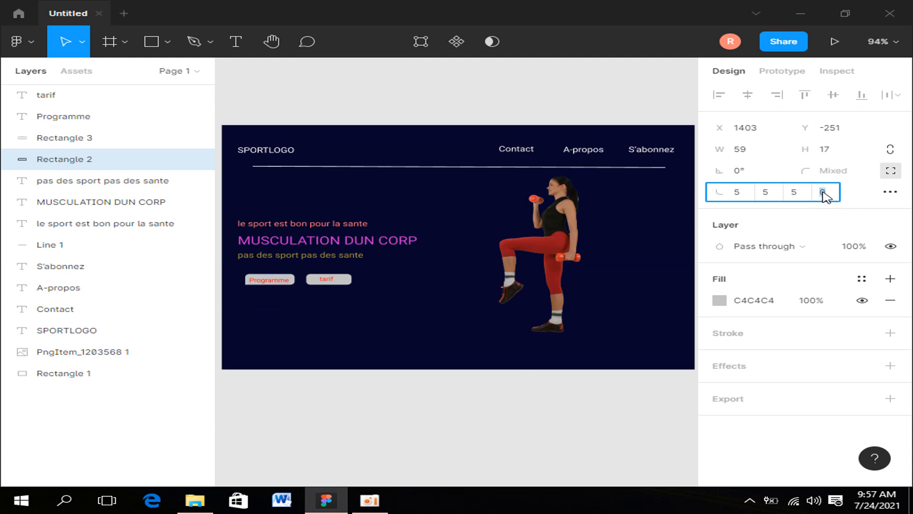
text(5)
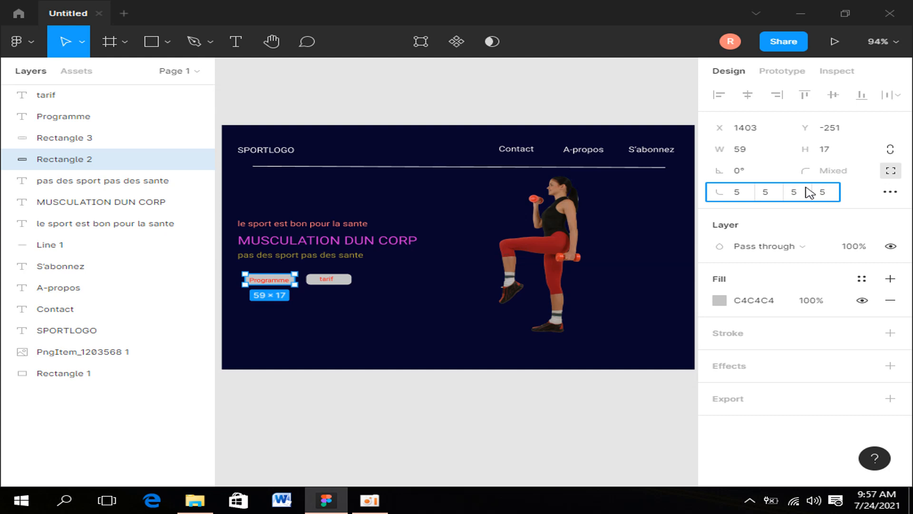
Step: Resize the navy background rectangle from its lower-left corner to about 770 × 369, extending it to the left
click(344, 302)
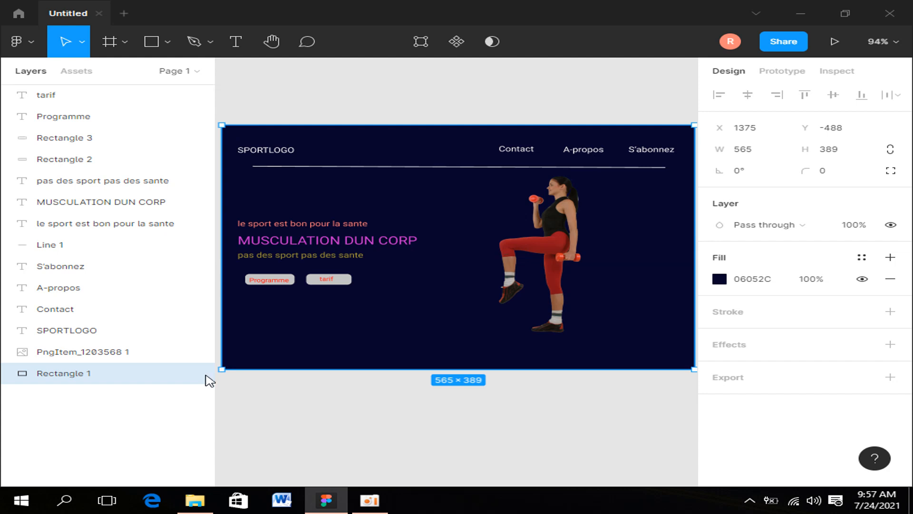
drag(222, 369, 488, 357)
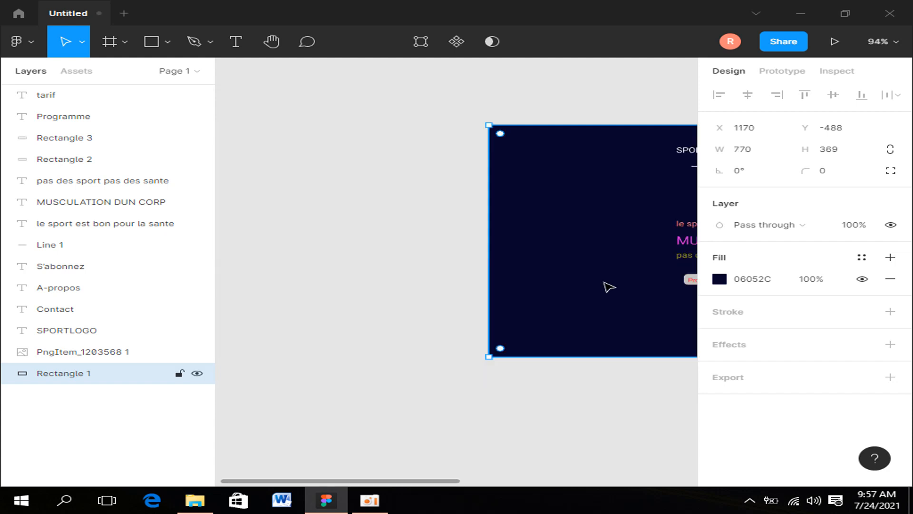
Step: Move the navy background rectangle to about X 1034, Y -490 and pull its left edge inward to a width of about 453
drag(609, 286, 407, 289)
drag(363, 480, 423, 463)
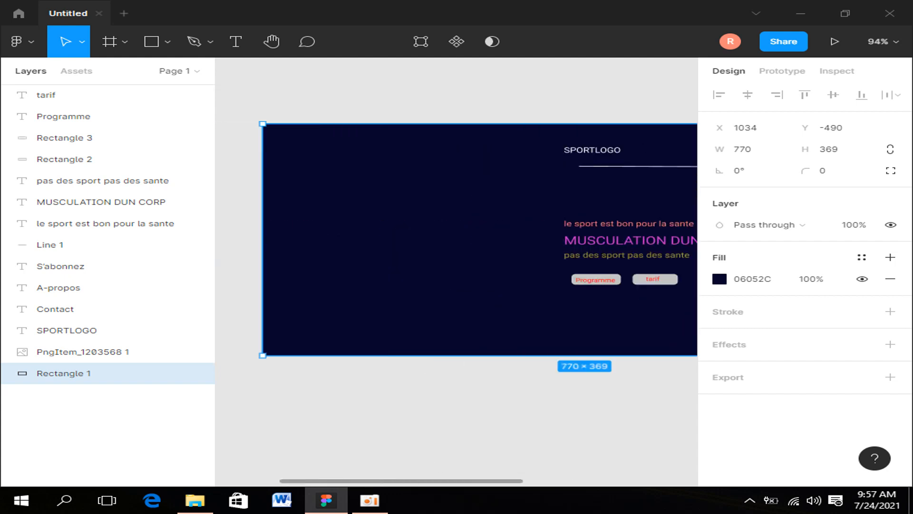
drag(262, 231, 527, 222)
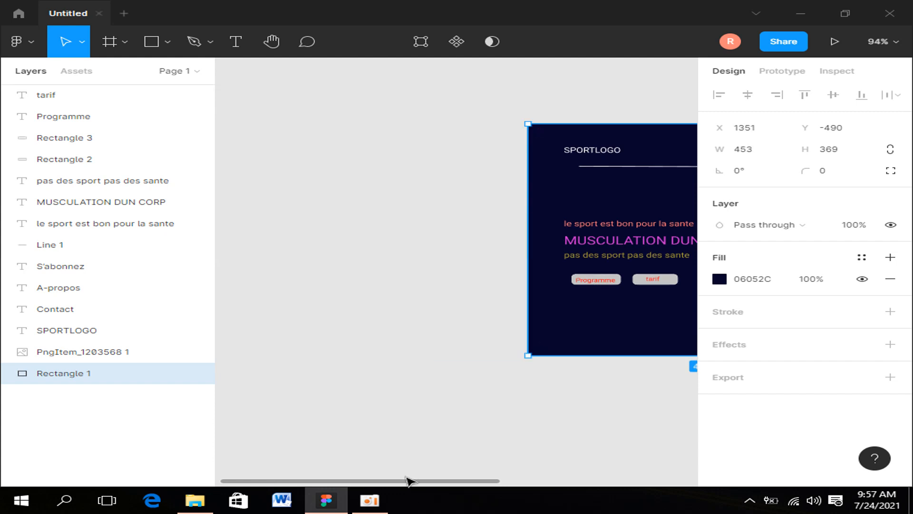
Step: Resize the navy background rectangle to about 542 × 344 so it closely frames the header, texts and fitness image
drag(406, 481, 580, 484)
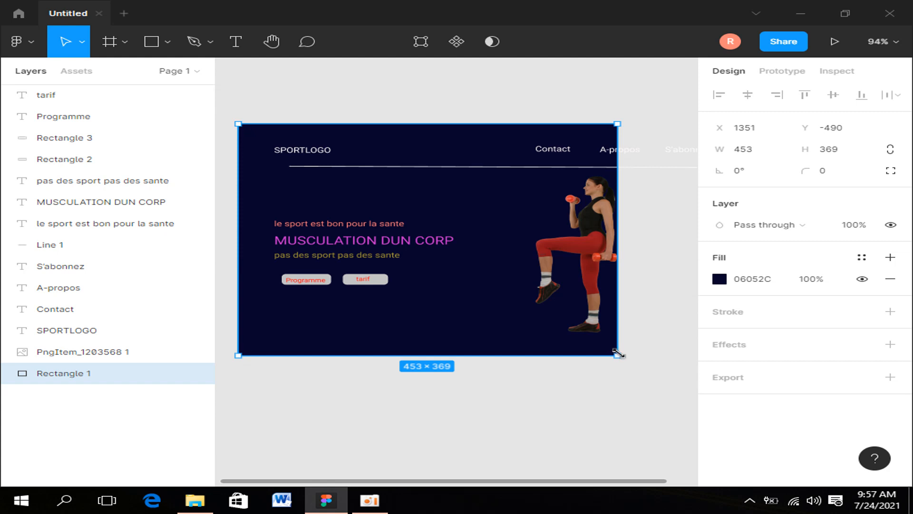
mouse_move(617, 354)
mouse_down()
mouse_move(674, 341)
mouse_move(518, 353)
mouse_move(625, 342)
mouse_up()
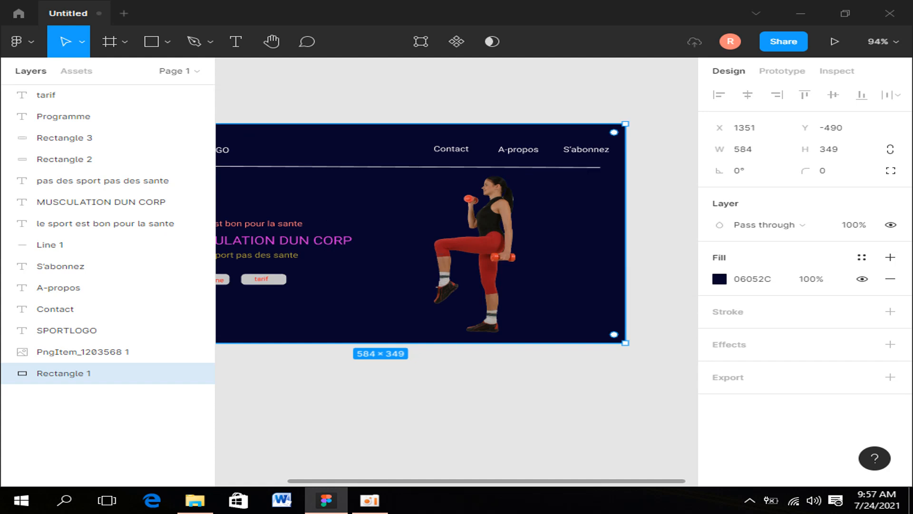
mouse_move(369, 480)
mouse_down()
mouse_move(311, 474)
mouse_move(352, 480)
mouse_up()
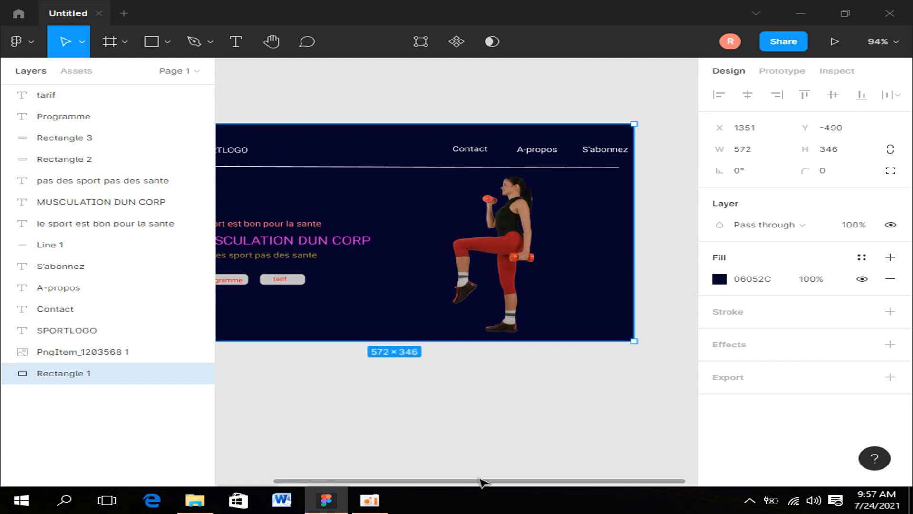
drag(477, 483, 423, 481)
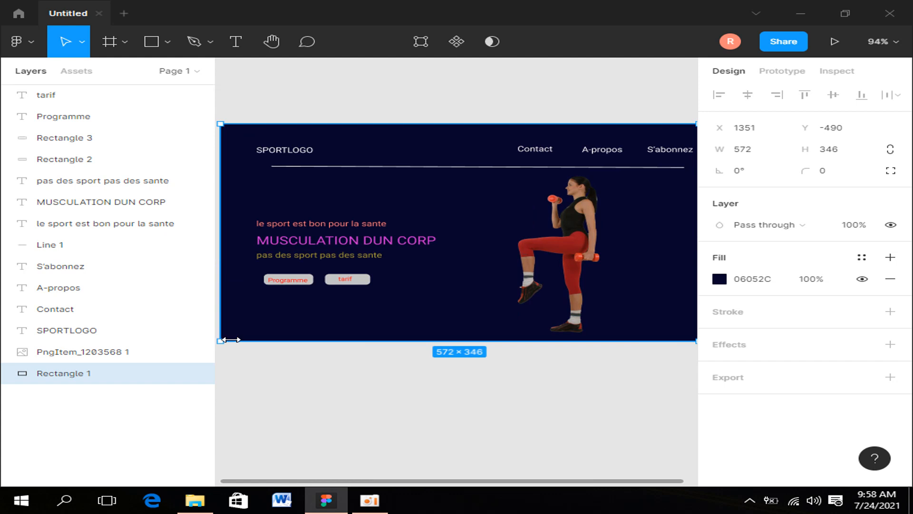
mouse_move(215, 339)
mouse_down()
mouse_move(240, 338)
mouse_move(215, 339)
mouse_up()
drag(220, 341, 245, 340)
drag(453, 481, 461, 481)
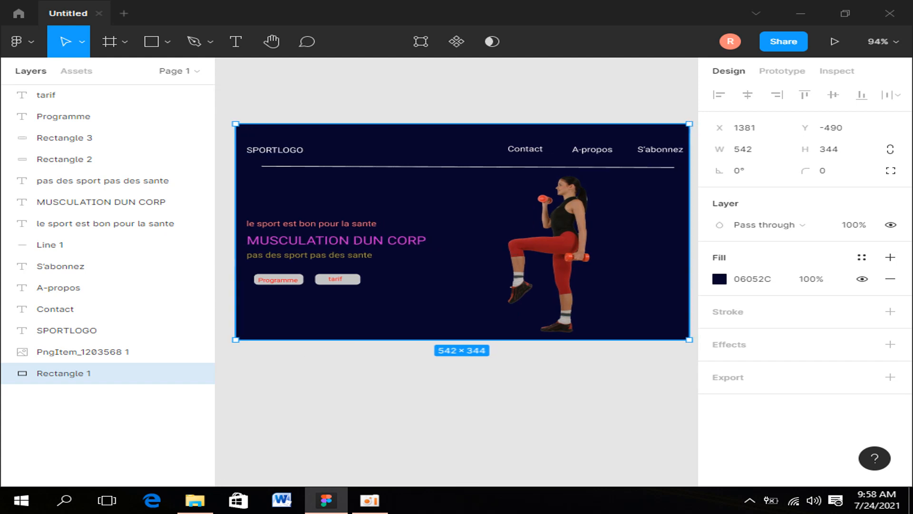
Step: Draw a rectangle about 542 × 174 just below the navy background, aligned with its left and right edges
click(166, 42)
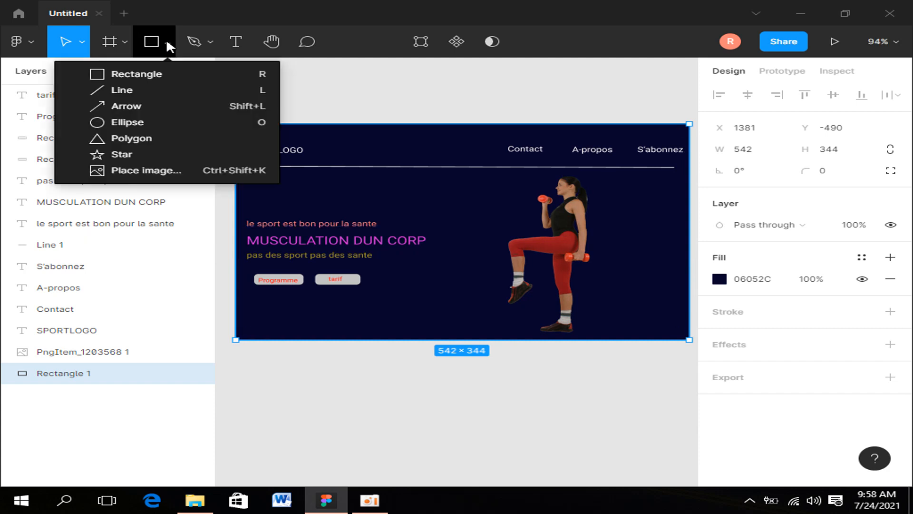
click(154, 76)
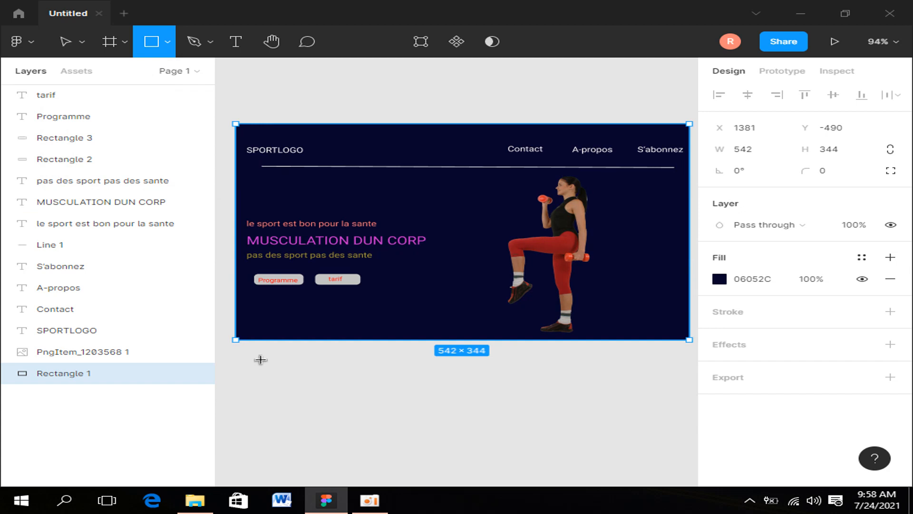
mouse_move(246, 353)
mouse_down()
mouse_move(252, 414)
mouse_move(437, 431)
mouse_move(677, 428)
mouse_move(379, 393)
mouse_move(388, 392)
mouse_up()
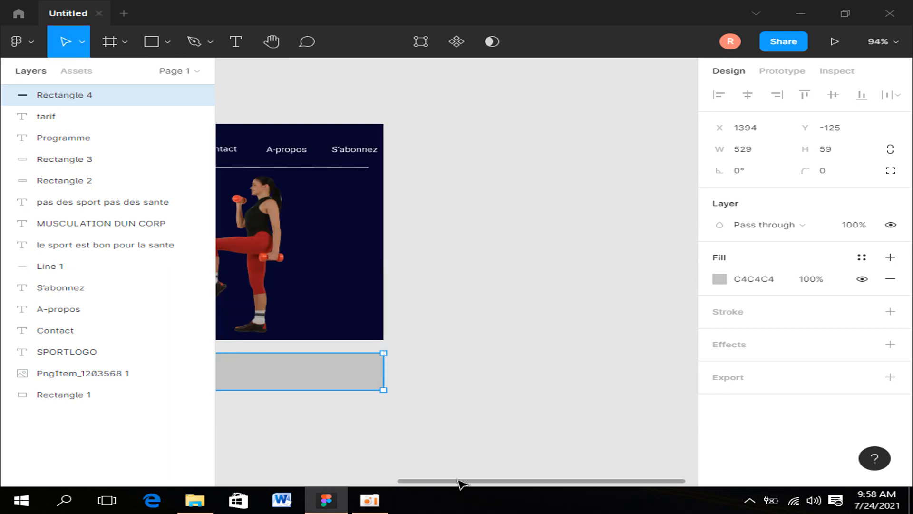
drag(461, 481, 261, 481)
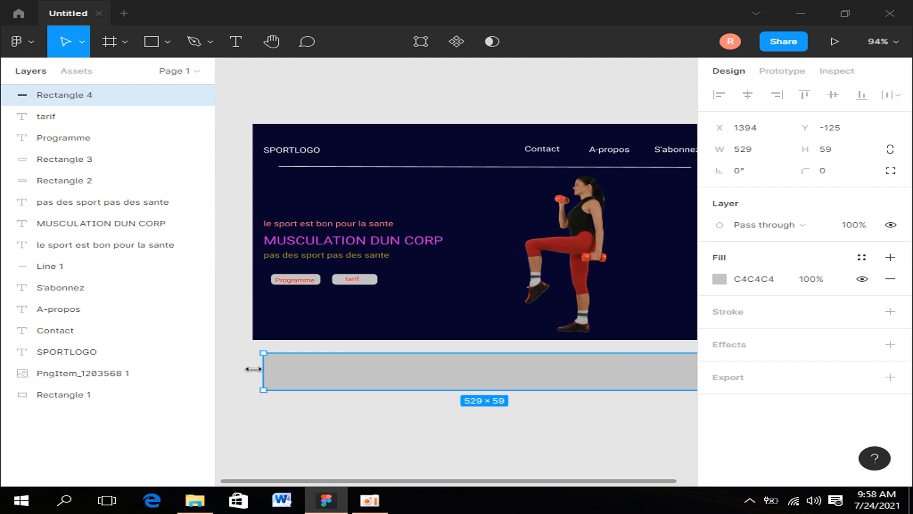
drag(251, 369, 252, 369)
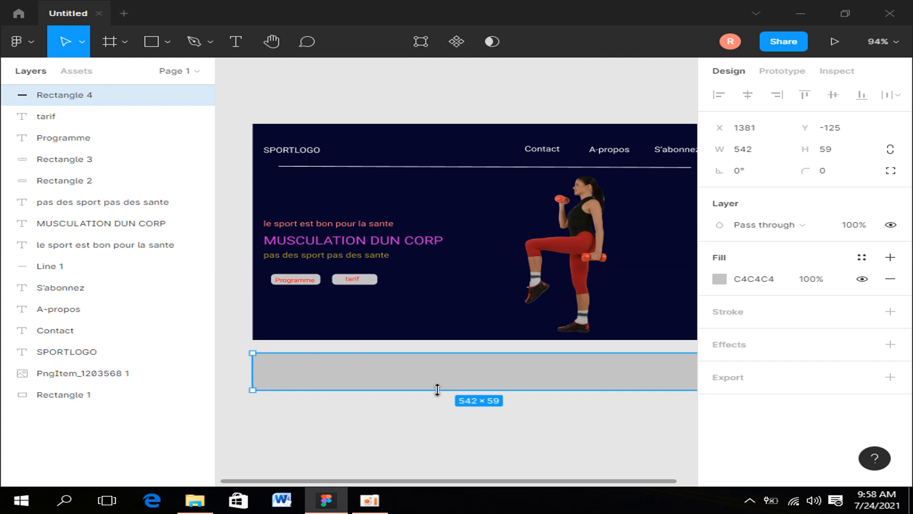
drag(437, 390, 446, 462)
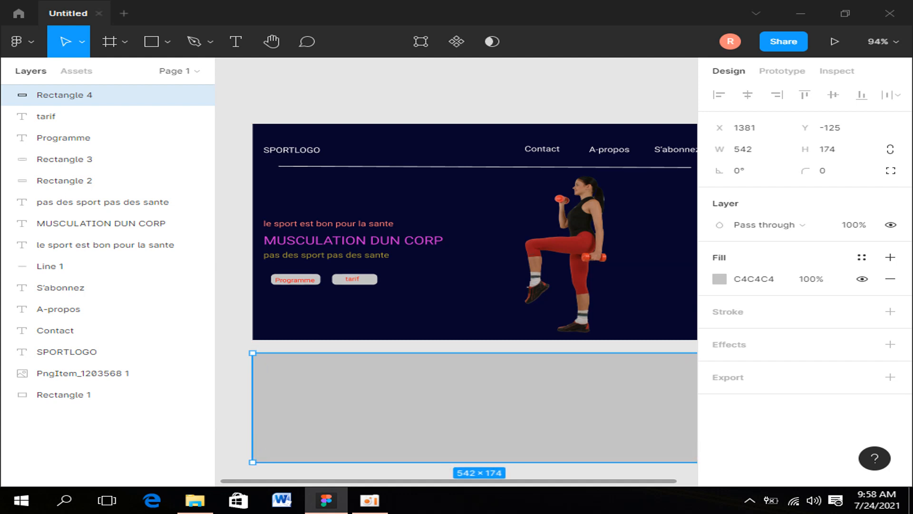
Step: Set the fill of the wide rectangle below the navy background to pale grey-blue C2D0D0
click(166, 43)
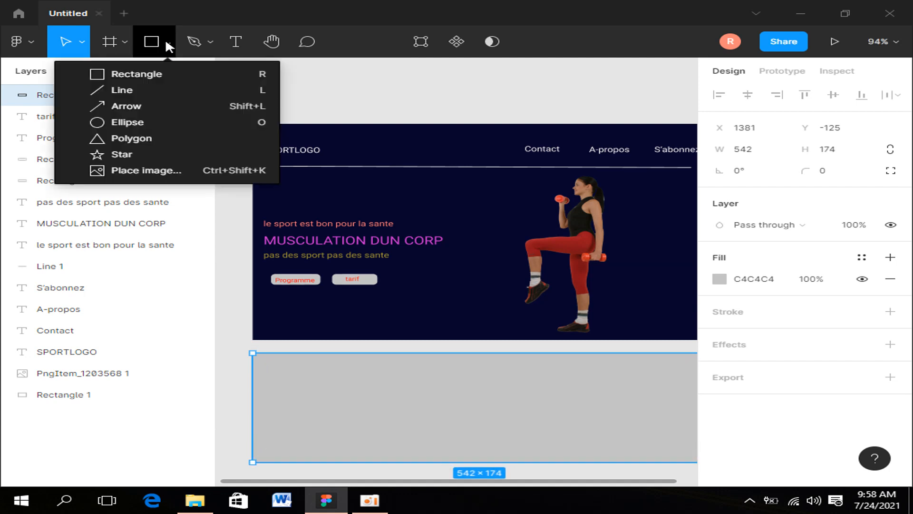
click(399, 416)
click(719, 280)
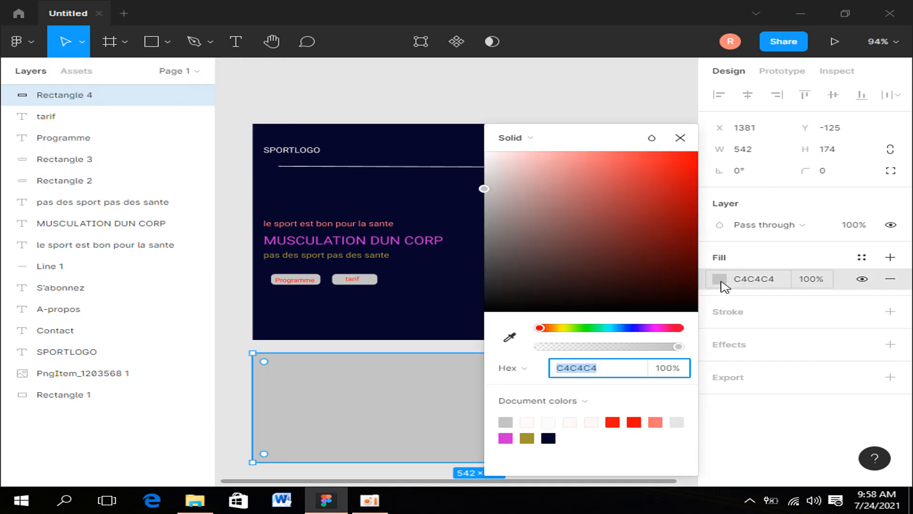
click(610, 327)
click(492, 153)
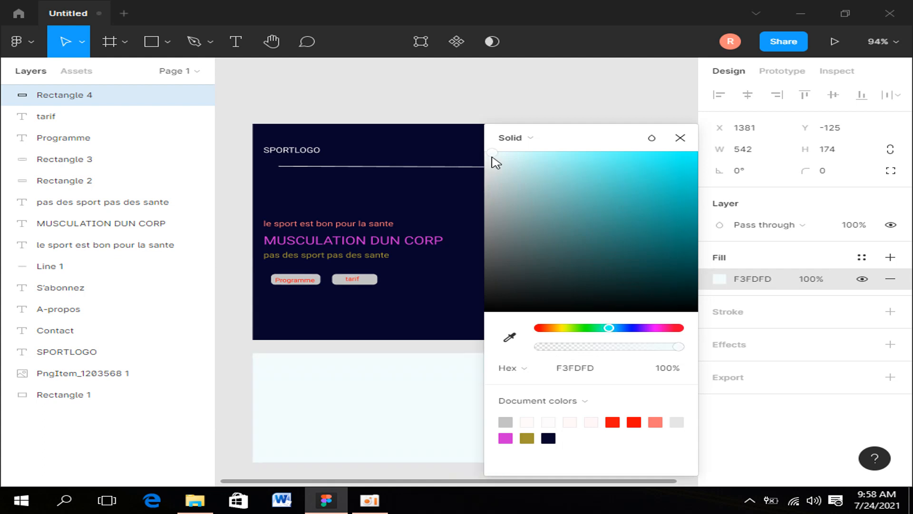
click(541, 163)
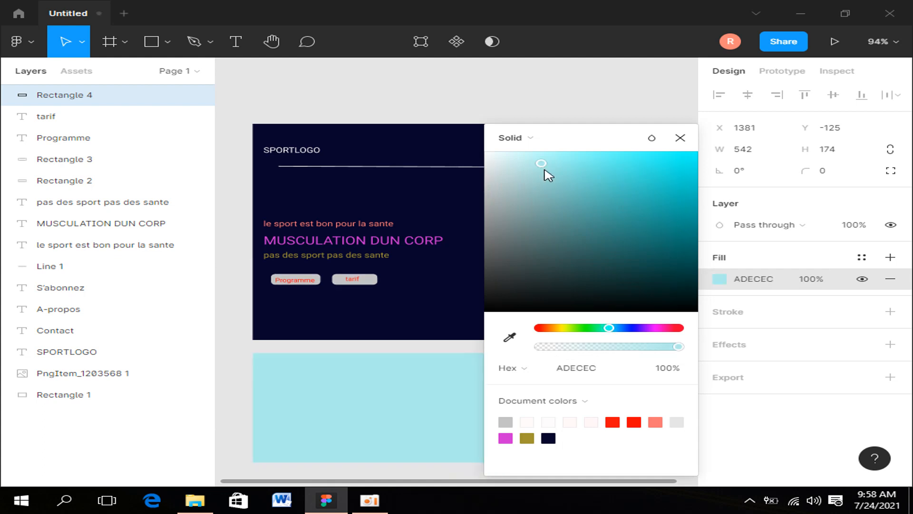
click(587, 160)
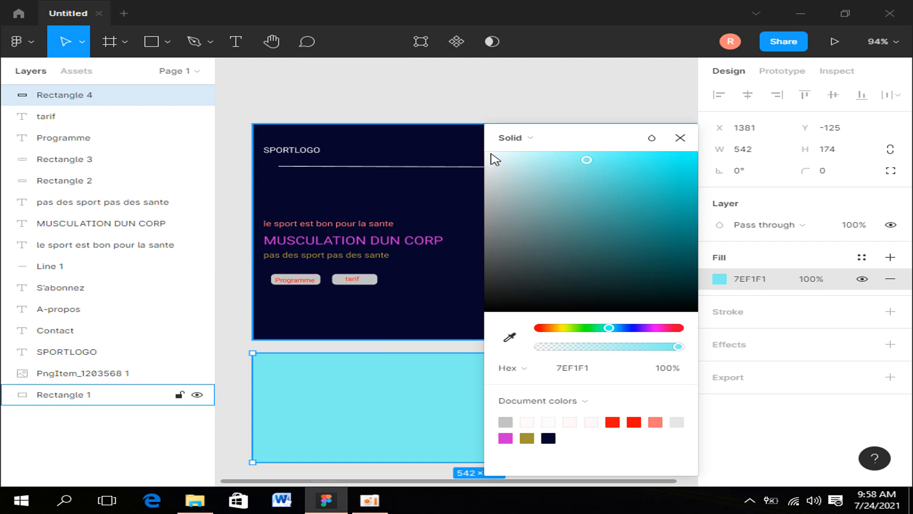
drag(491, 155, 498, 180)
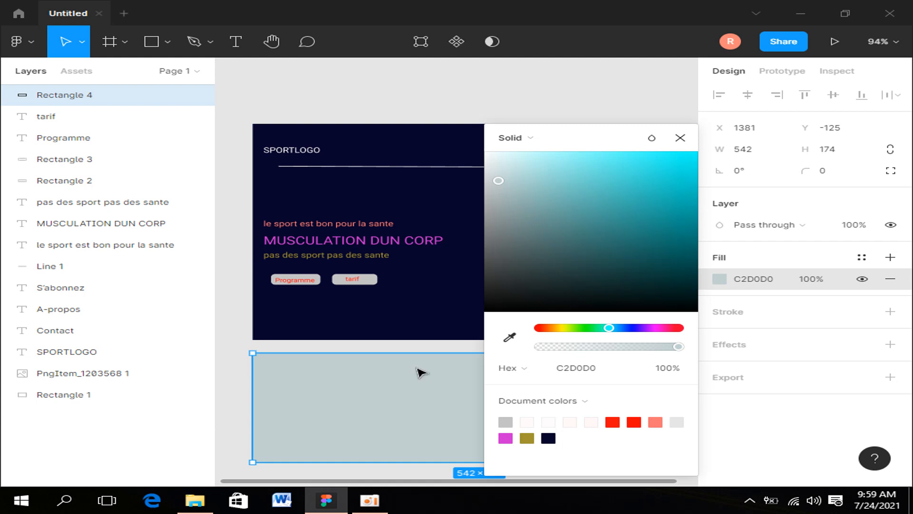
click(444, 97)
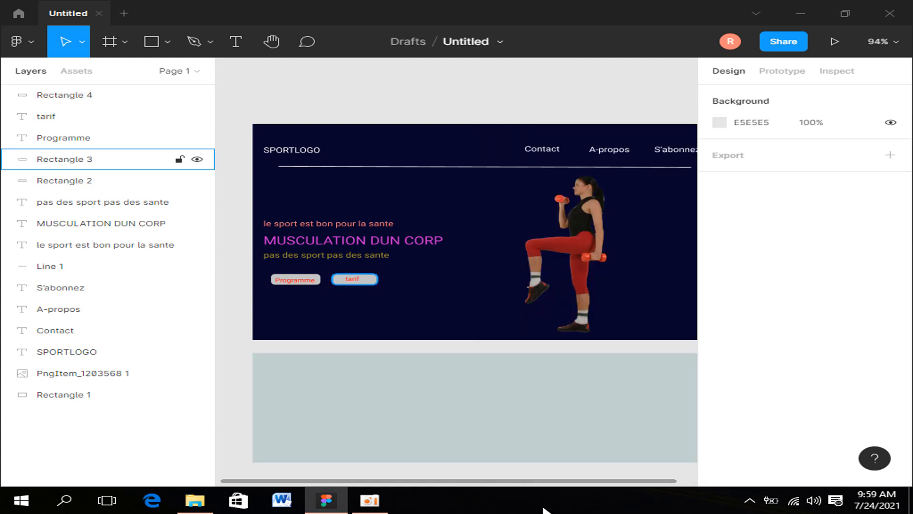
Step: Draw a rectangle about 123 × 139 near the left end of the grey-blue band
click(159, 38)
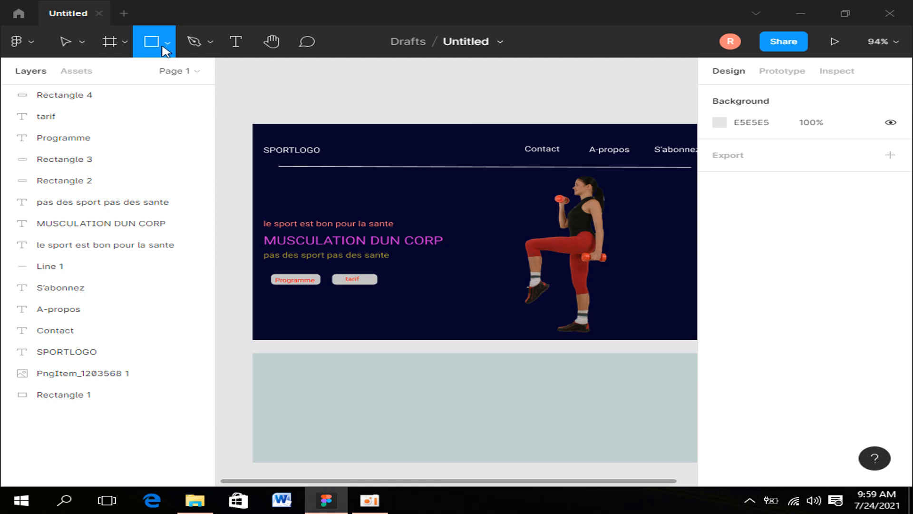
click(166, 44)
click(158, 76)
drag(296, 365, 399, 453)
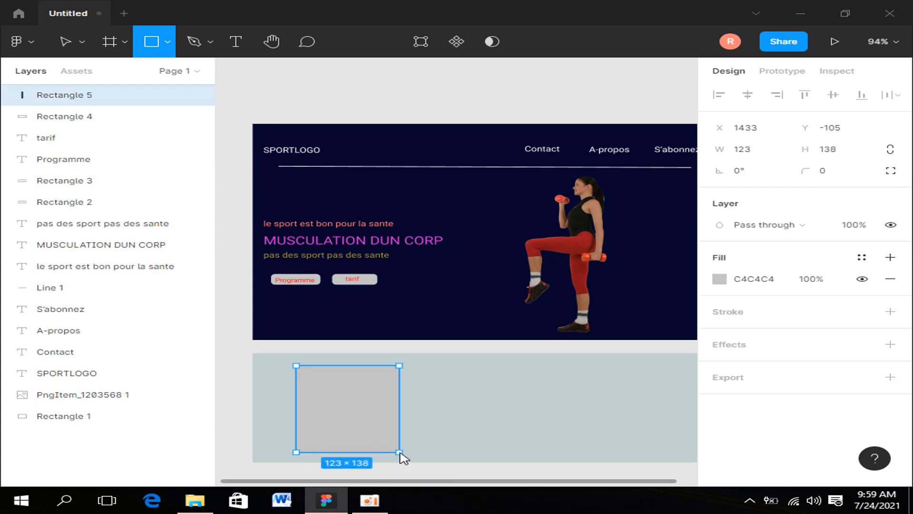
Step: Draw two more rectangles on the grey-blue band, about 129 × 128 right of its middle and about 90 × 111 near its right end
click(165, 40)
click(170, 72)
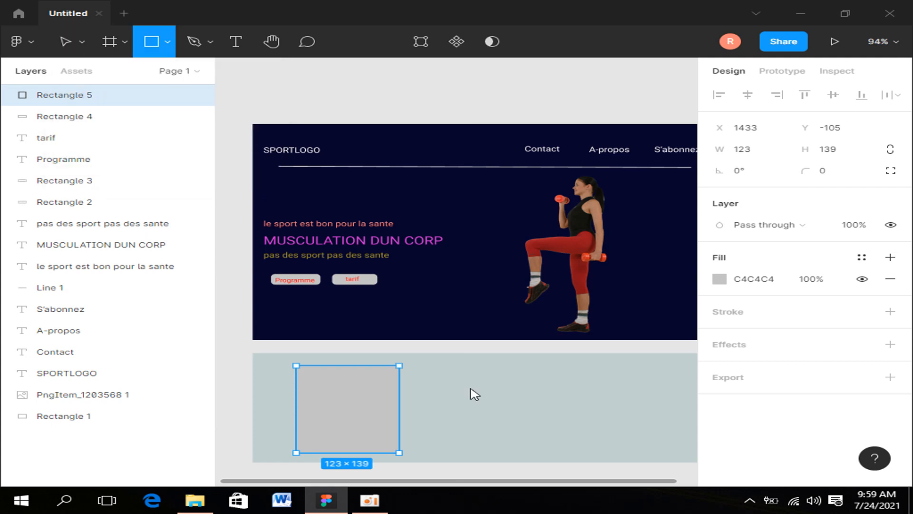
mouse_move(472, 372)
mouse_down()
mouse_move(546, 441)
mouse_move(591, 452)
mouse_move(584, 431)
mouse_move(589, 444)
mouse_move(556, 451)
mouse_move(579, 453)
mouse_up()
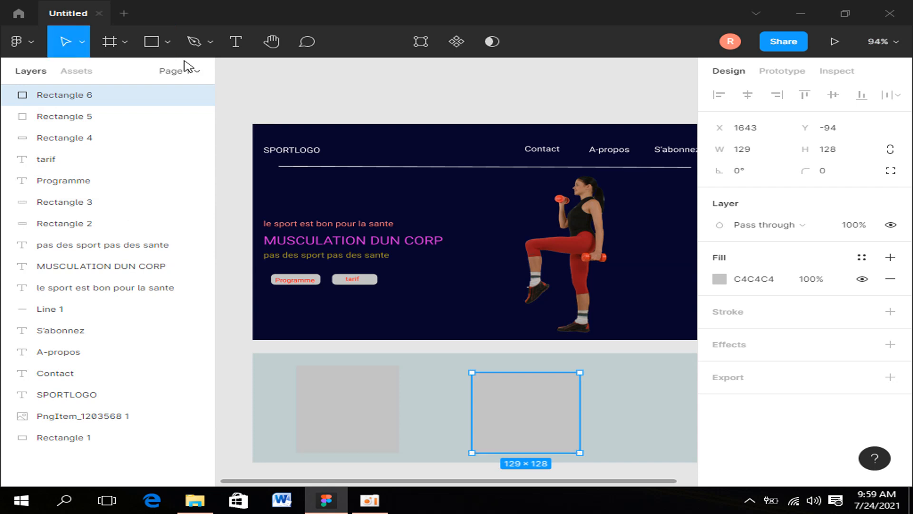
click(160, 46)
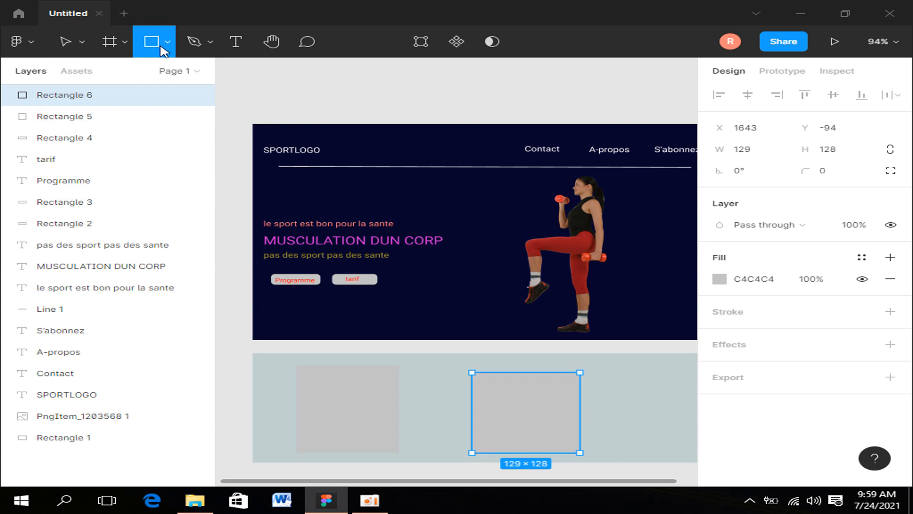
mouse_move(616, 373)
mouse_down()
mouse_move(684, 441)
mouse_move(661, 442)
mouse_up()
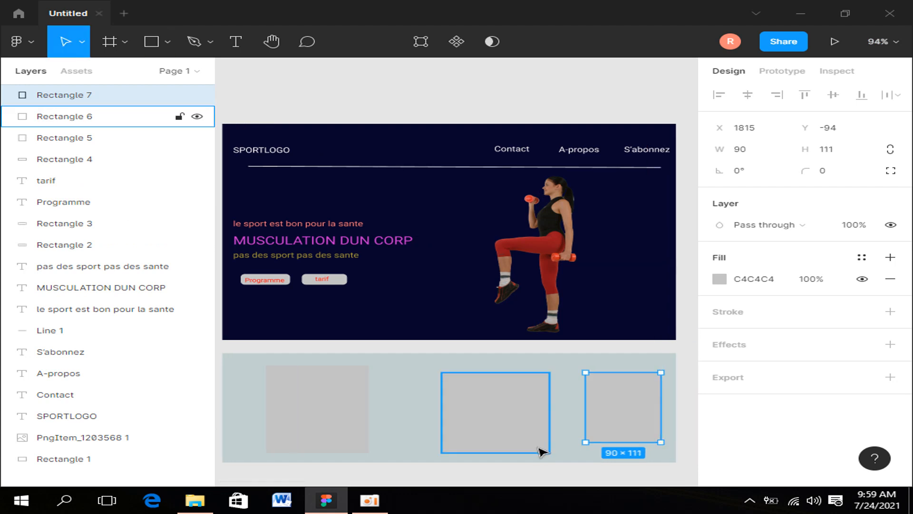
Step: Shrink the middle grey rectangle to about 102 × 111 and the left grey rectangle to about 111 × 114
click(64, 116)
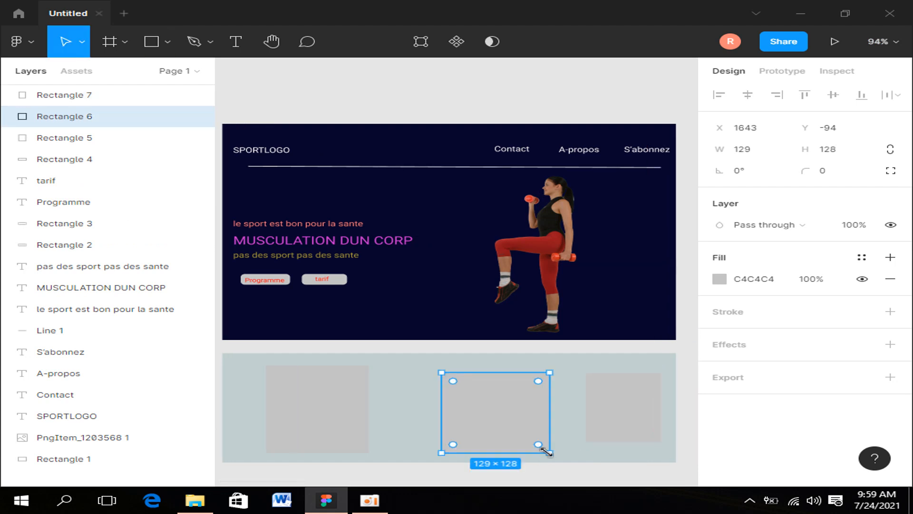
drag(550, 452, 526, 442)
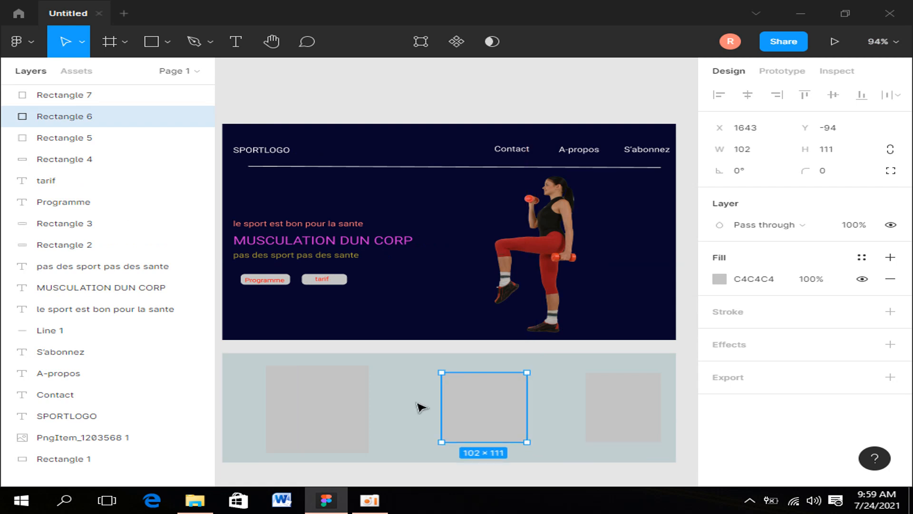
click(64, 137)
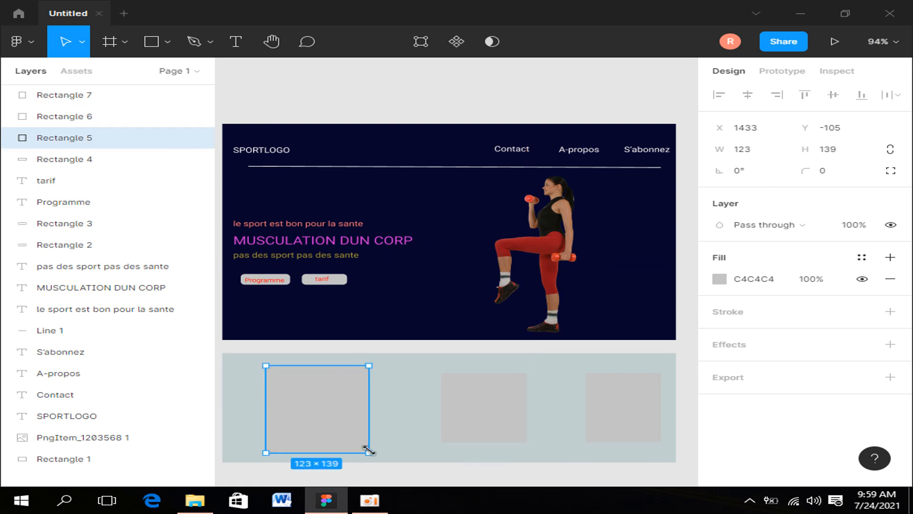
drag(369, 450, 358, 437)
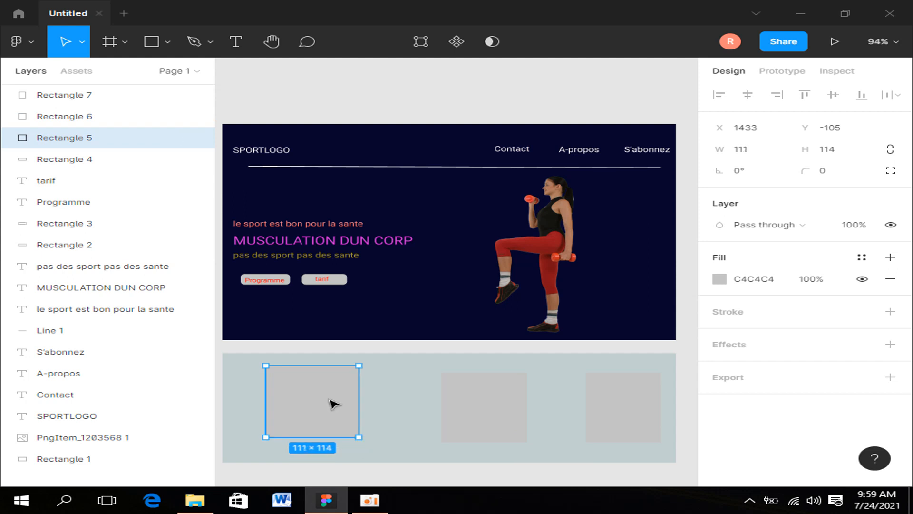
Step: Shift the left grey rectangle slightly left and down, and move the grey-blue band to about X 1372, Y -127
drag(332, 402, 316, 404)
click(379, 400)
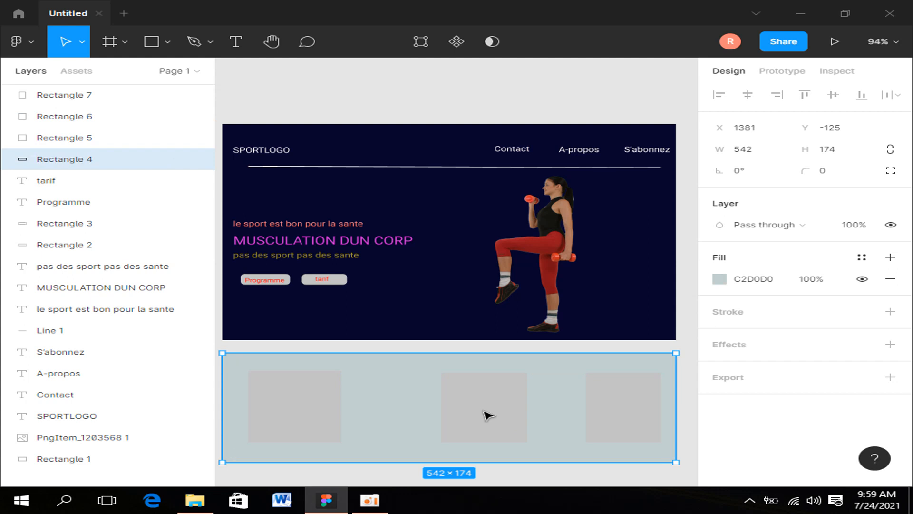
drag(483, 409, 478, 408)
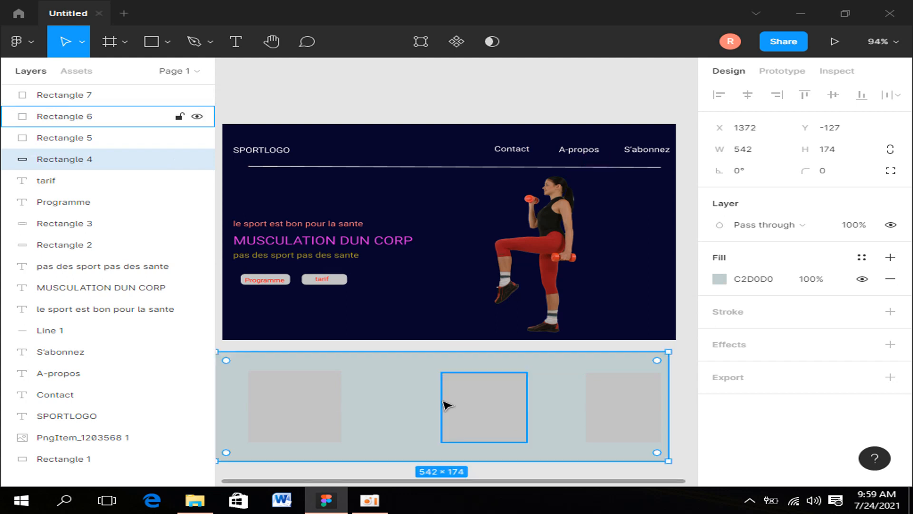
Step: Shift the middle grey rectangle slightly left and up, and move the right grey rectangle to about X 1804, Y -97
click(460, 406)
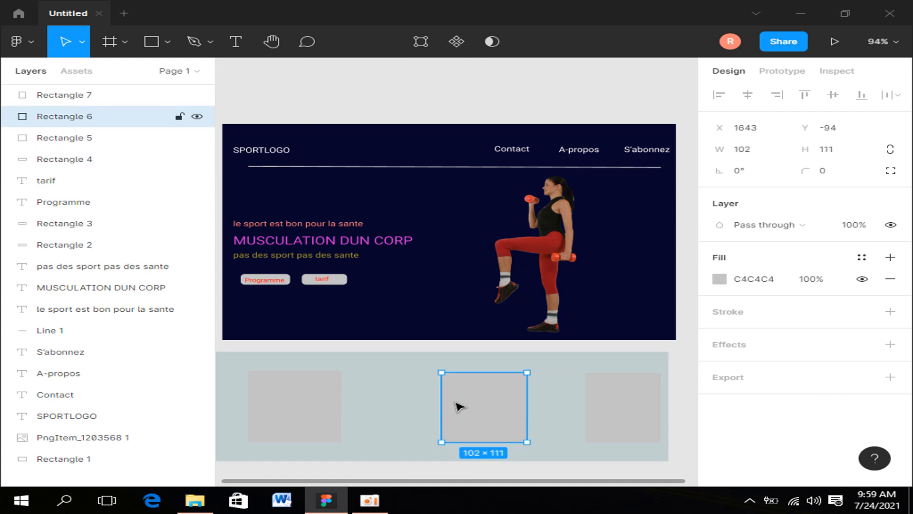
drag(457, 406, 445, 405)
click(605, 412)
drag(609, 415, 599, 412)
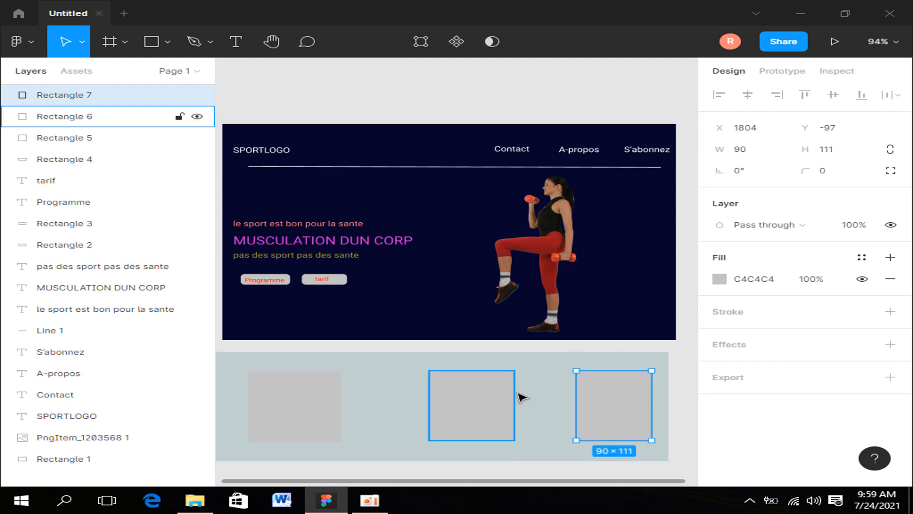
Step: Move the middle grey rectangle in the lower banner slightly left, to about X 1612
click(473, 407)
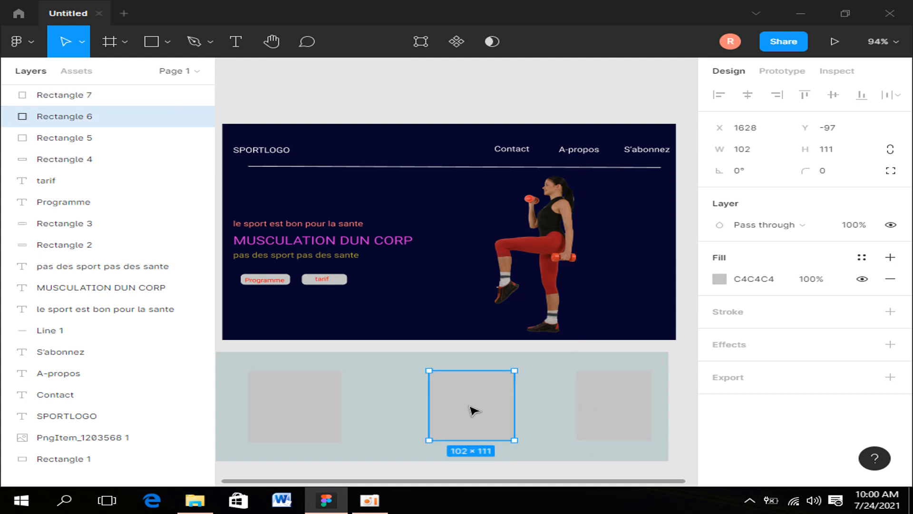
drag(473, 407, 460, 409)
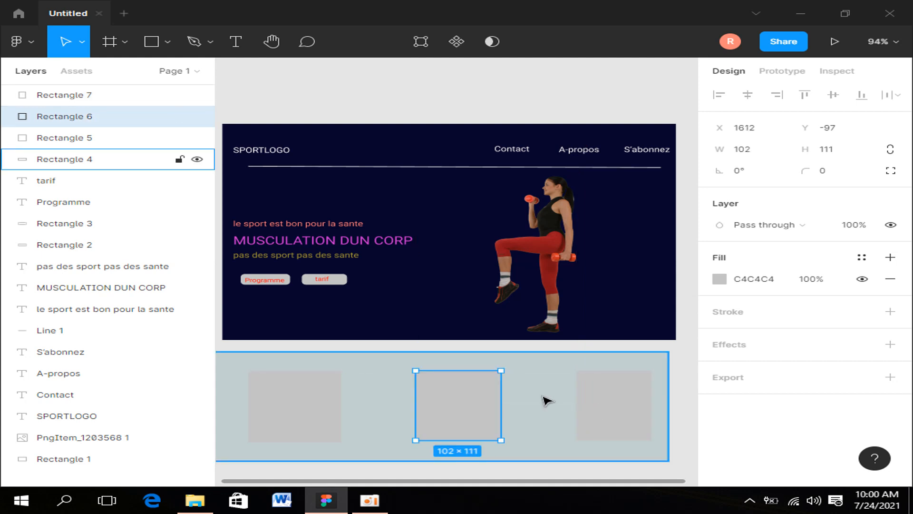
scroll(547, 400, down, 1)
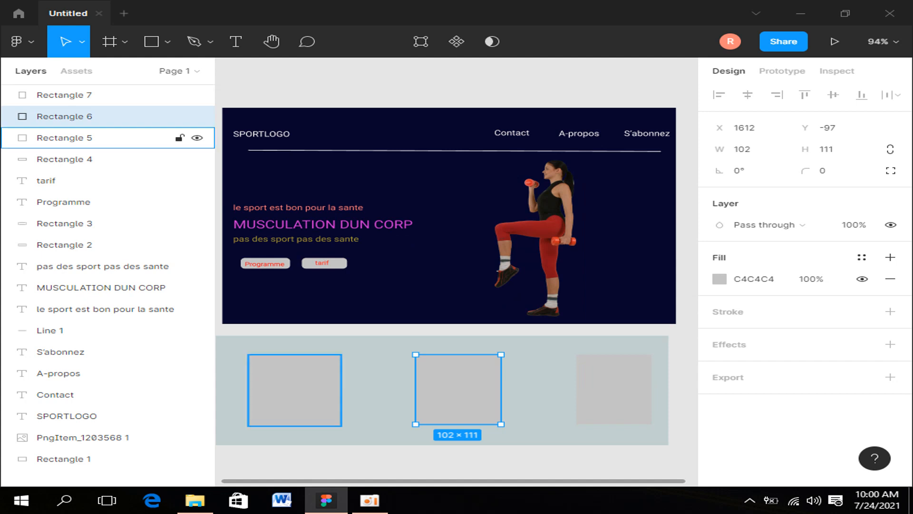
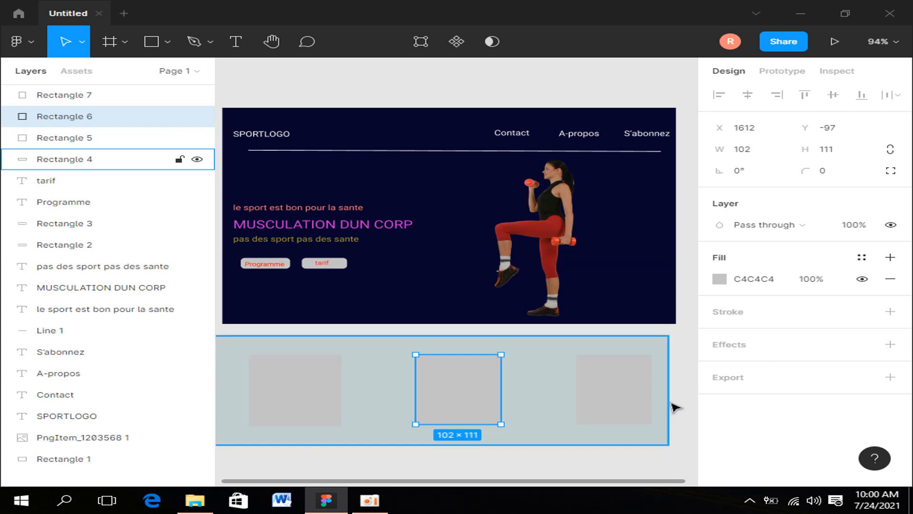
Step: Browse the images in New folder (2) and place the design window beside it so both are accessible
click(800, 8)
scroll(806, 325, down, 2)
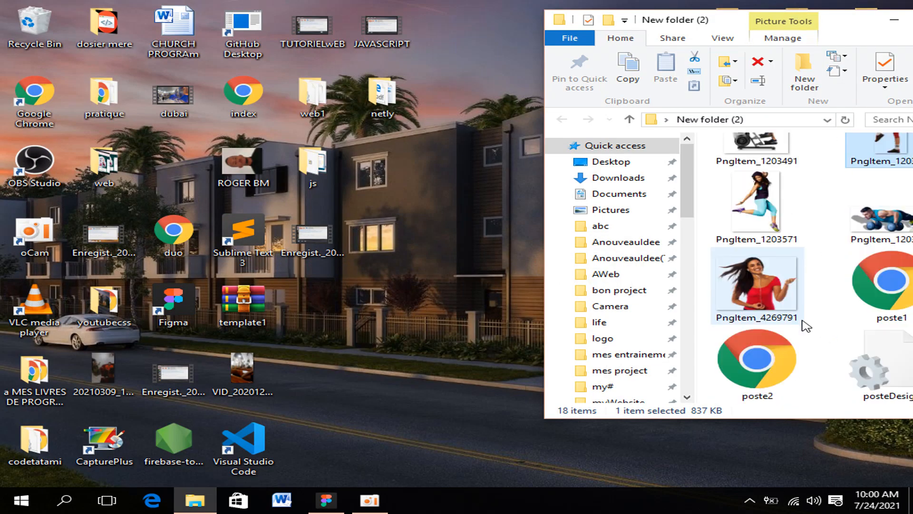
scroll(806, 326, up, 5)
scroll(806, 326, down, 5)
click(329, 505)
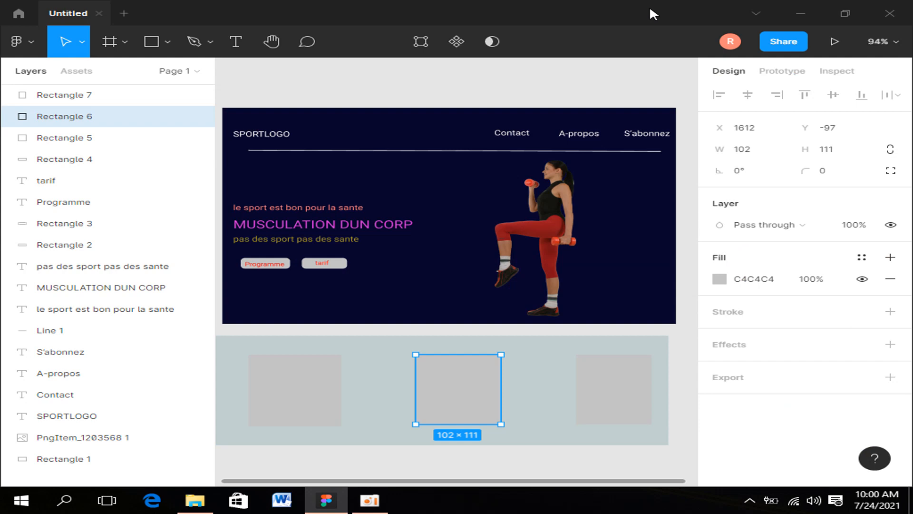
drag(650, 10, 422, 41)
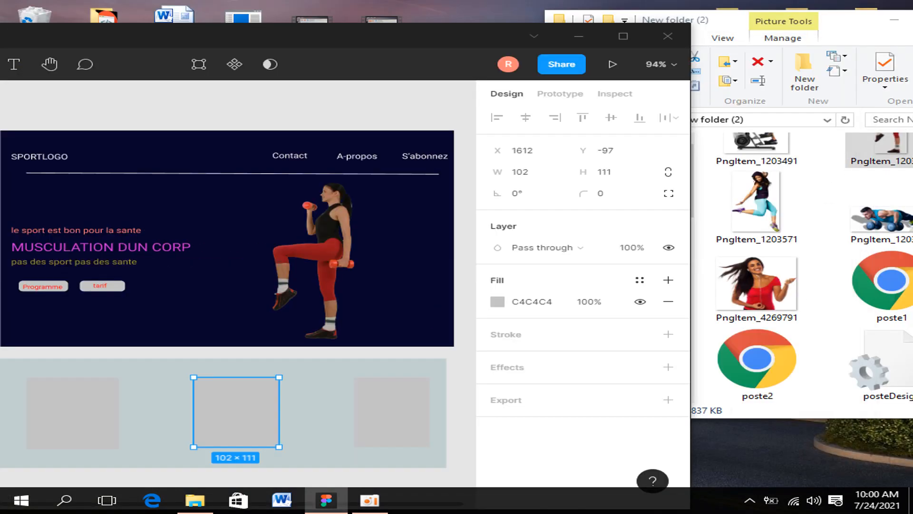
scroll(799, 269, down, 3)
scroll(797, 267, up, 3)
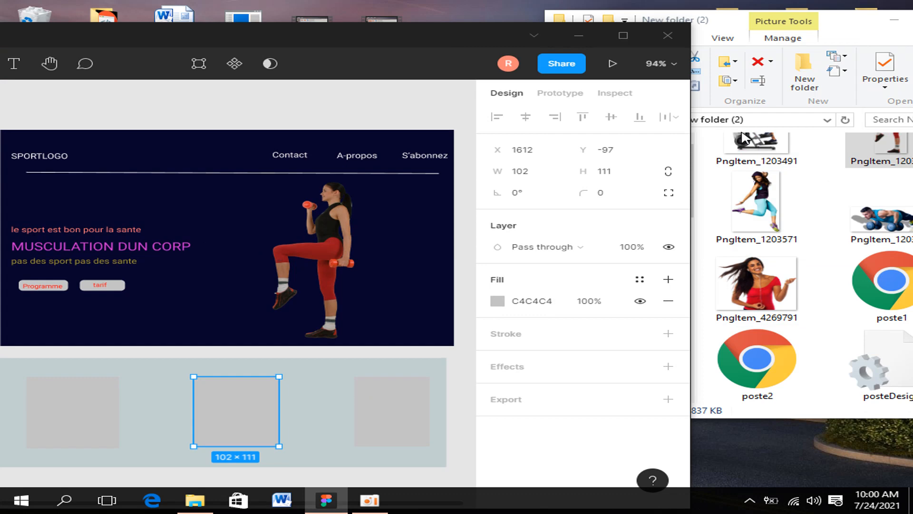
Step: Import the PngItem_1203491 image from New folder (2) onto the design canvas
drag(741, 134, 175, 374)
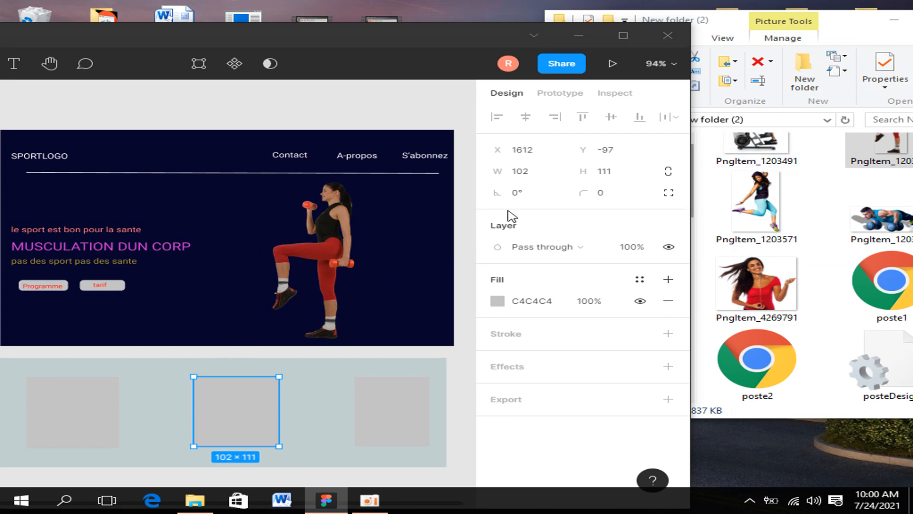
click(760, 148)
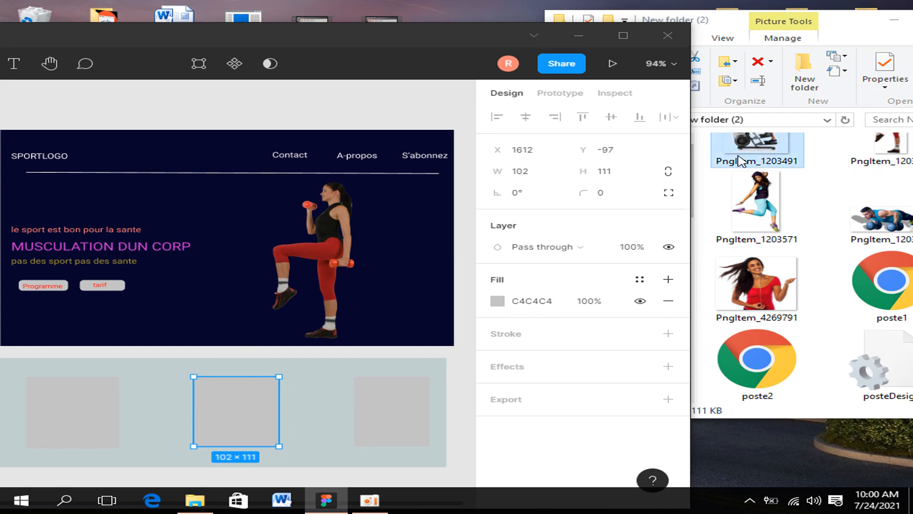
drag(740, 161, 82, 436)
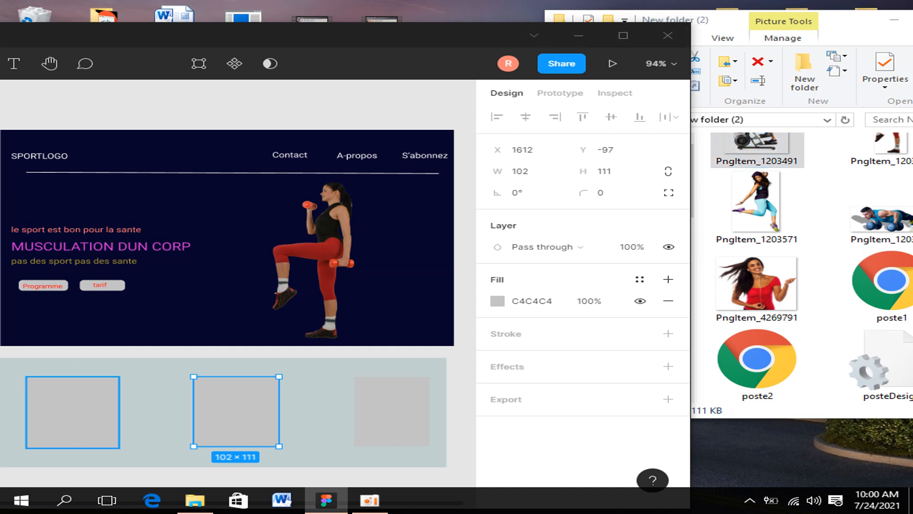
Step: Set the imported exercise-machine image's width to 100 and its height to 150
click(527, 171)
key(BackSpace)
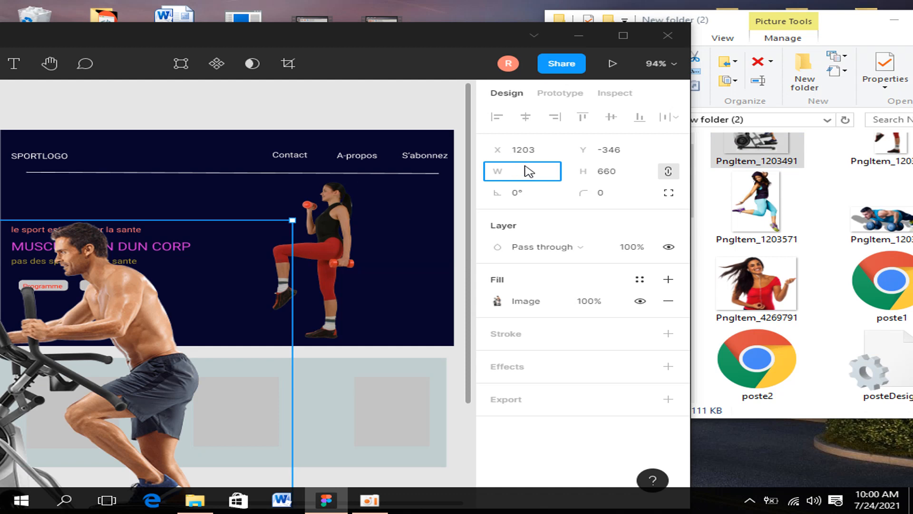
text(100)
click(624, 173)
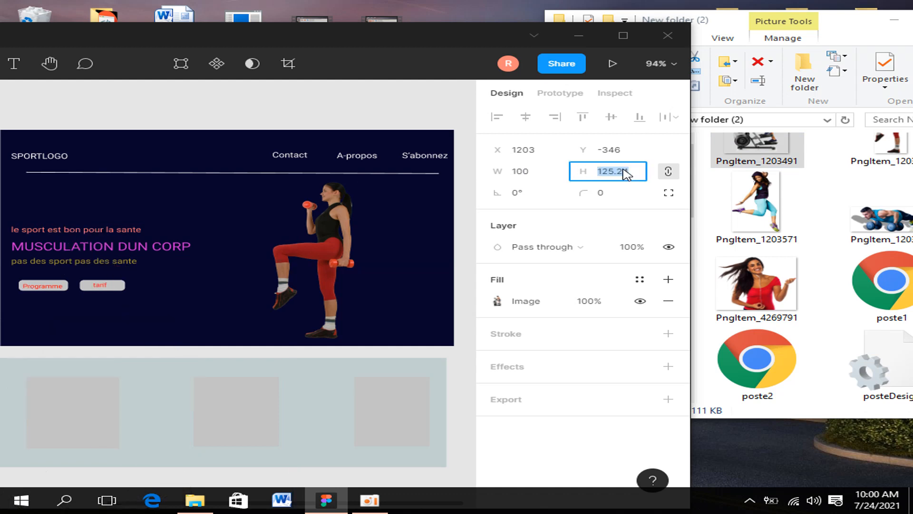
key(BackSpace)
text(150)
Step: Maximize the design window and move the exercise-machine image onto the first grey rectangle in the lower banner
drag(409, 35, 518, 16)
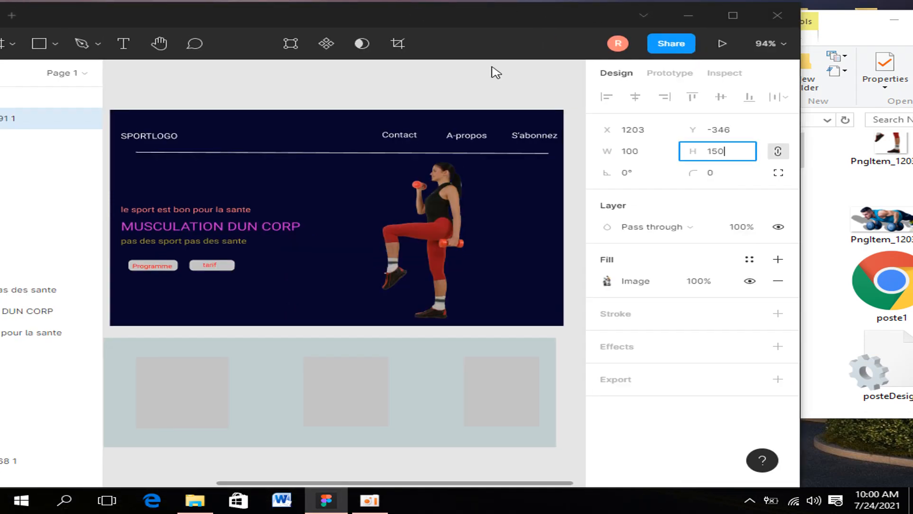
scroll(309, 276, up, 7)
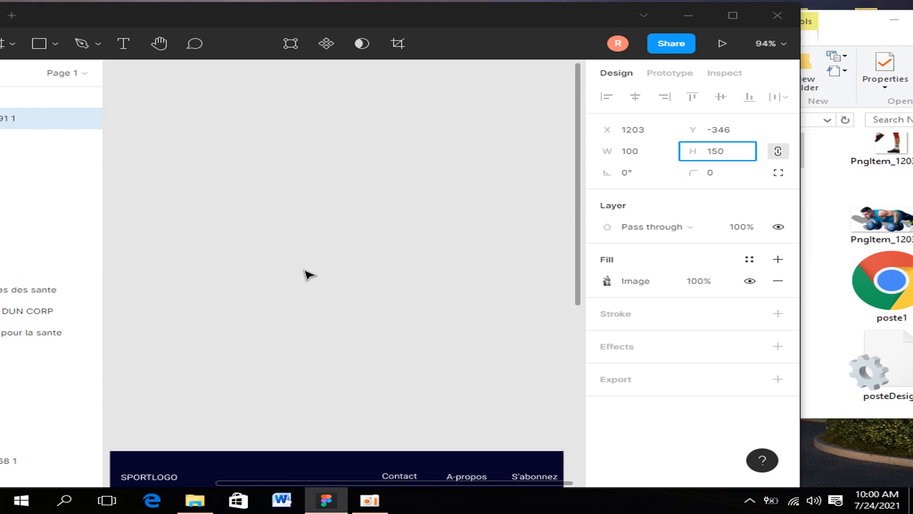
scroll(304, 271, up, 6)
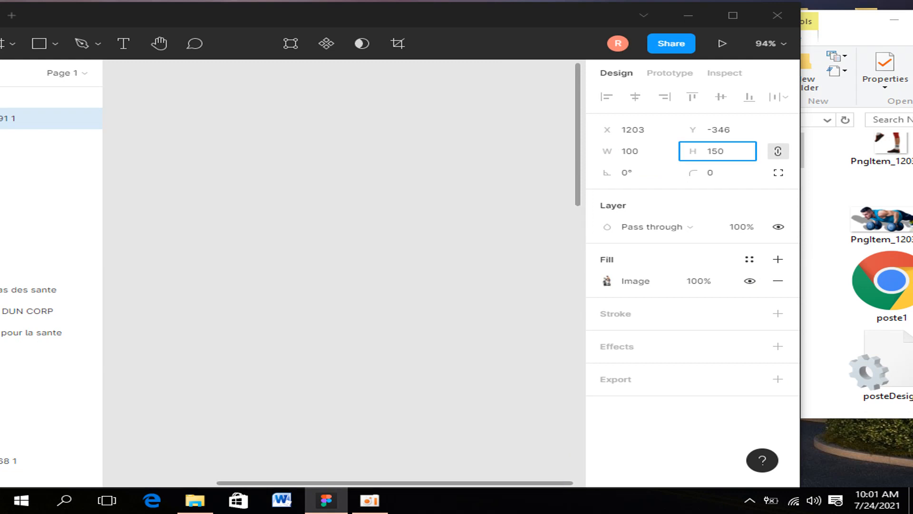
click(727, 15)
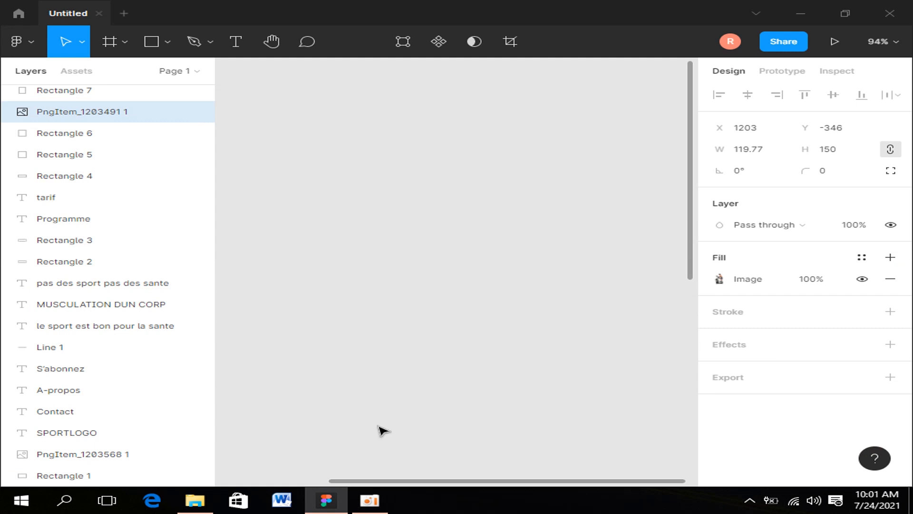
drag(476, 481, 122, 485)
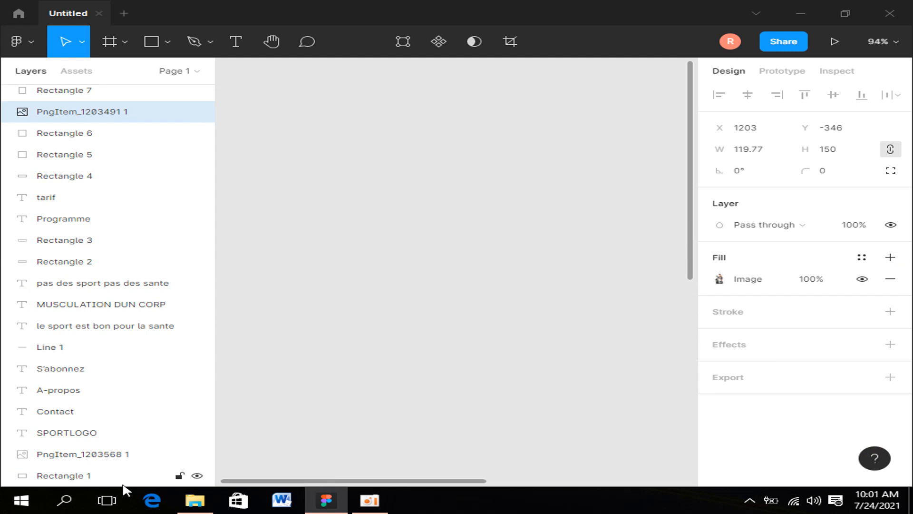
drag(460, 485, 301, 484)
scroll(468, 388, down, 9)
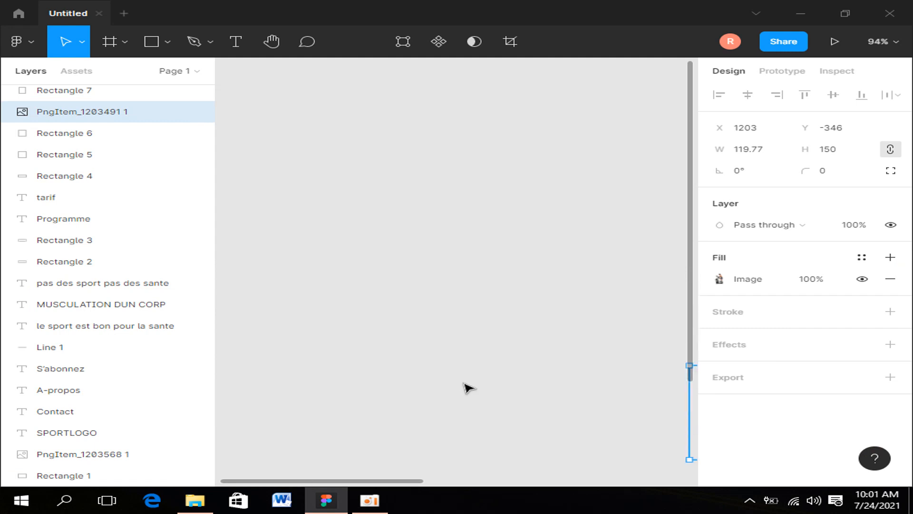
scroll(468, 388, down, 5)
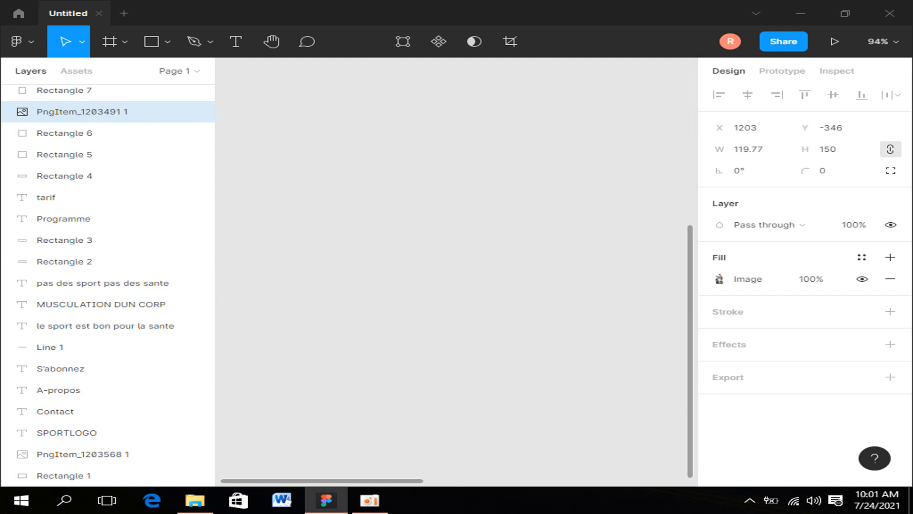
scroll(540, 444, down, 3)
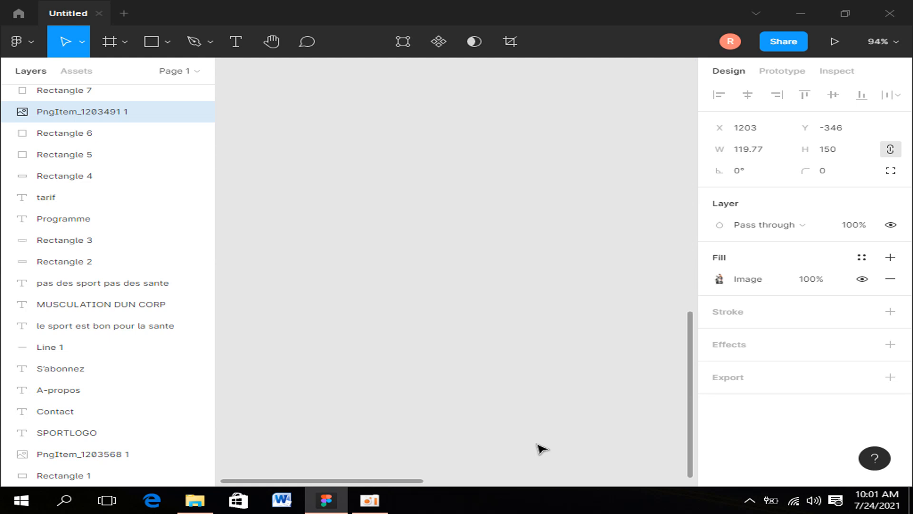
scroll(424, 417, up, 10)
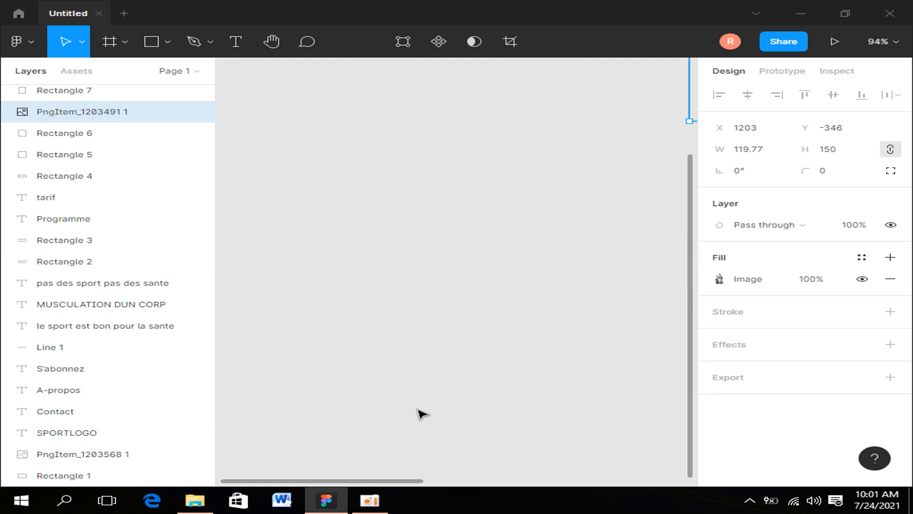
drag(377, 480, 645, 458)
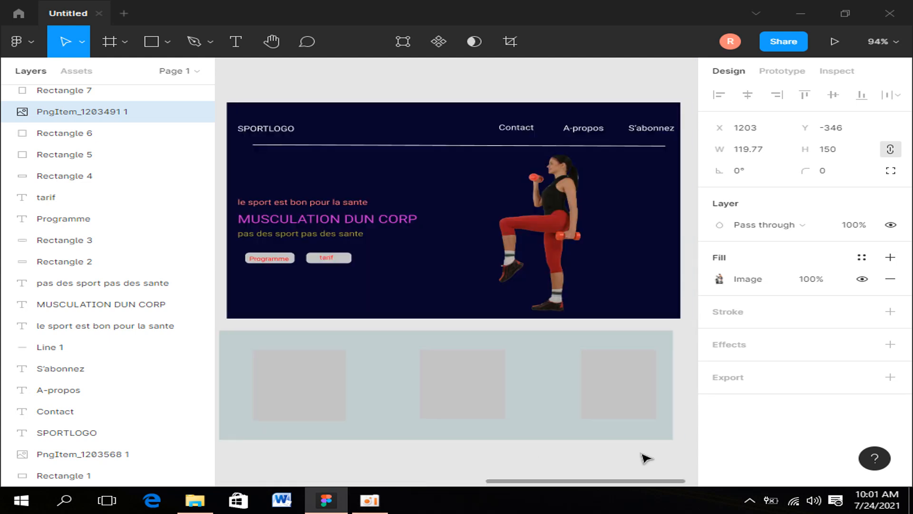
scroll(646, 458, left, 3)
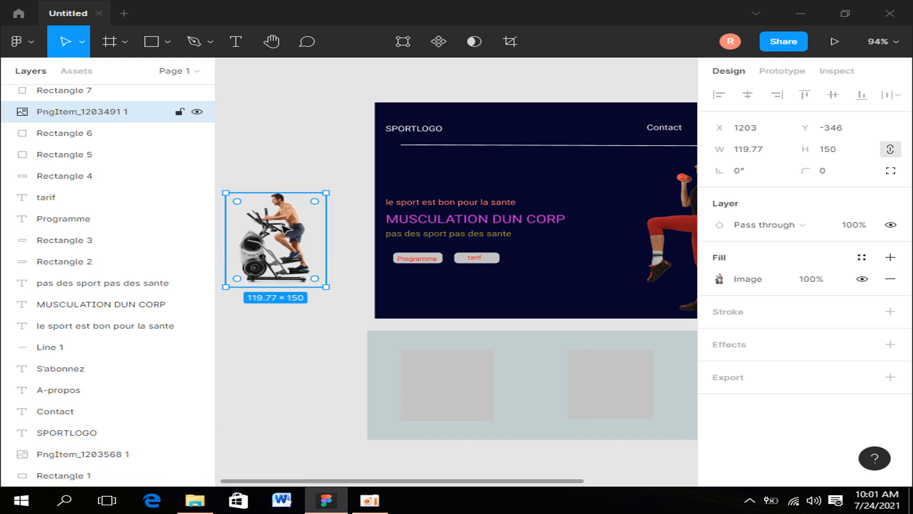
drag(284, 230, 459, 375)
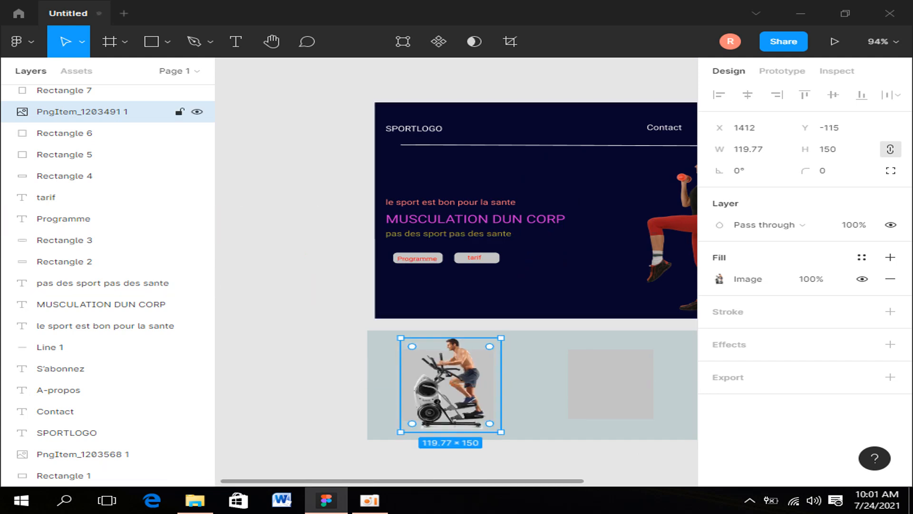
Step: Shrink the exercise-machine image to about 59 × 80 inside the first grey rectangle and clear the selection
drag(497, 337, 477, 365)
drag(445, 397, 455, 381)
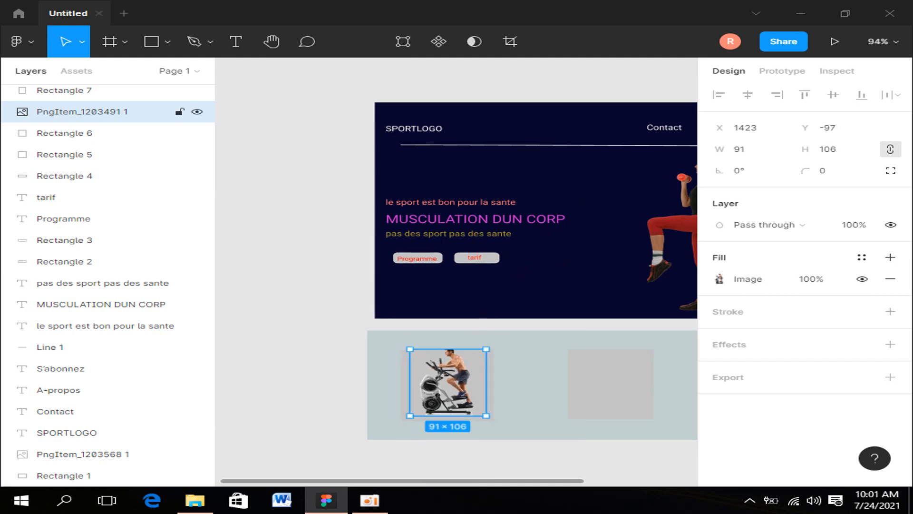
drag(486, 415, 477, 400)
drag(410, 349, 419, 360)
drag(477, 360, 445, 349)
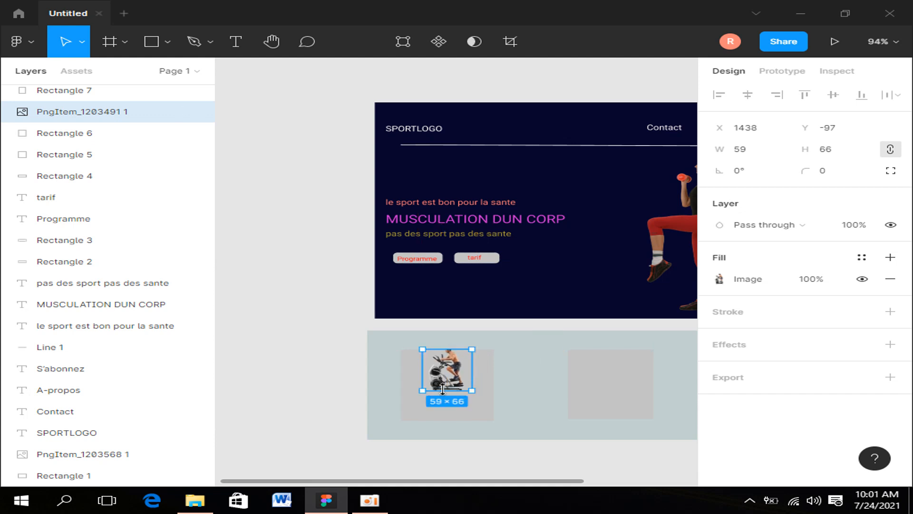
drag(449, 389, 448, 399)
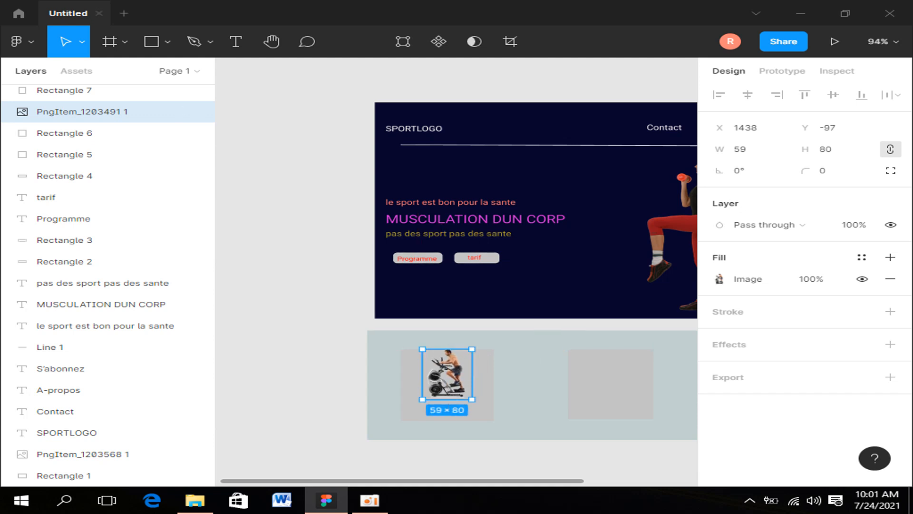
click(507, 387)
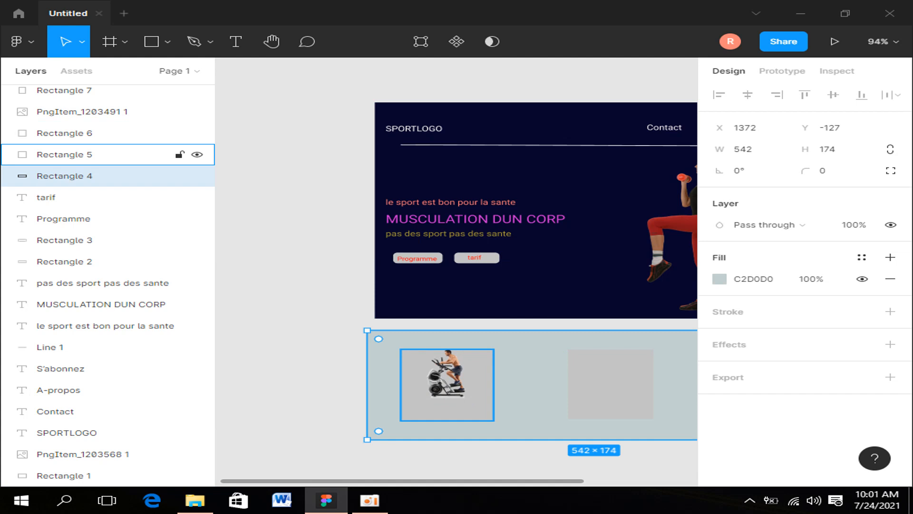
click(492, 74)
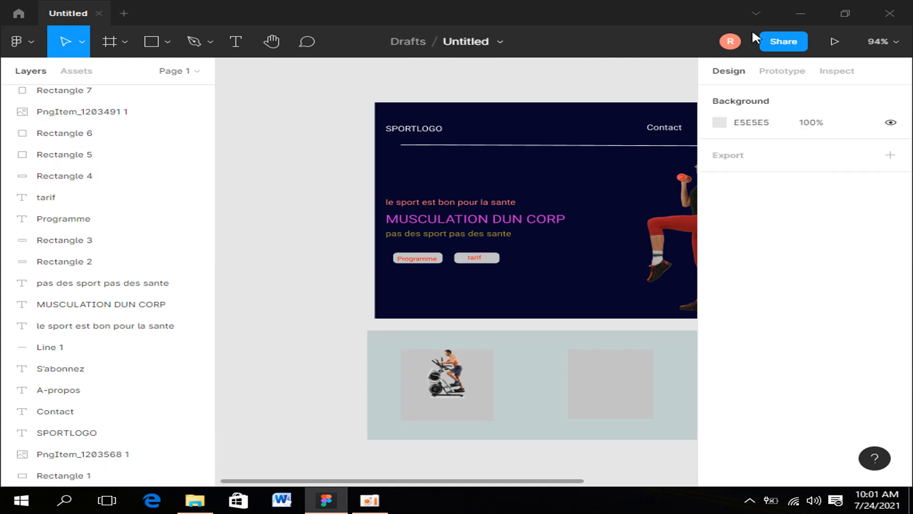
Step: Place the design window beside New folder (2) and import the PngItem_1203571 image onto the canvas
drag(680, 2, 437, 28)
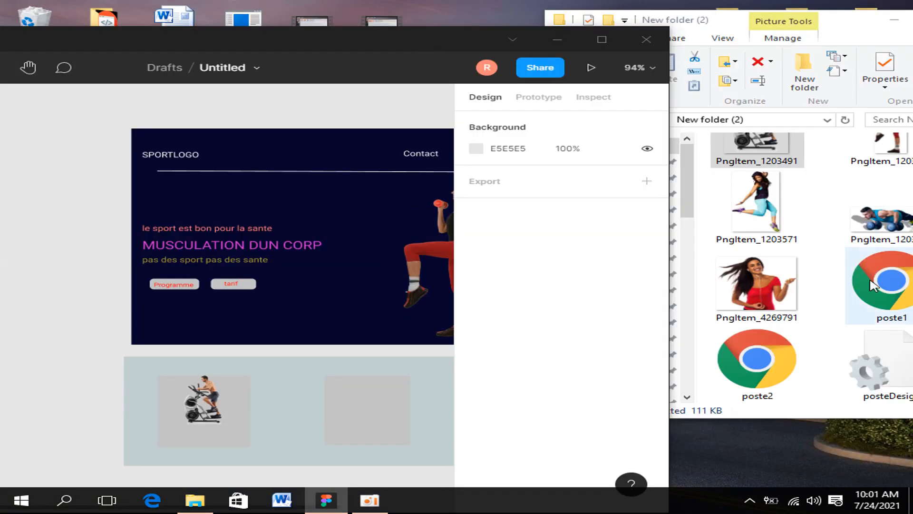
click(770, 202)
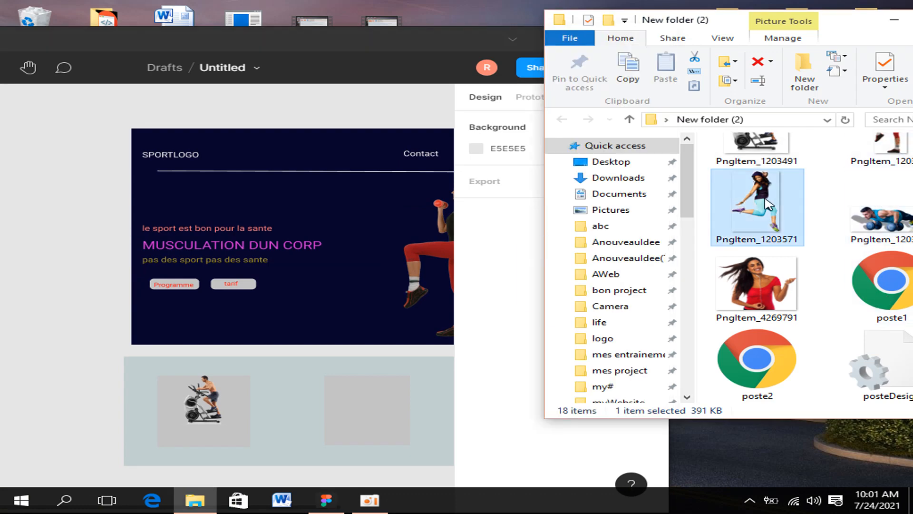
drag(770, 202, 363, 428)
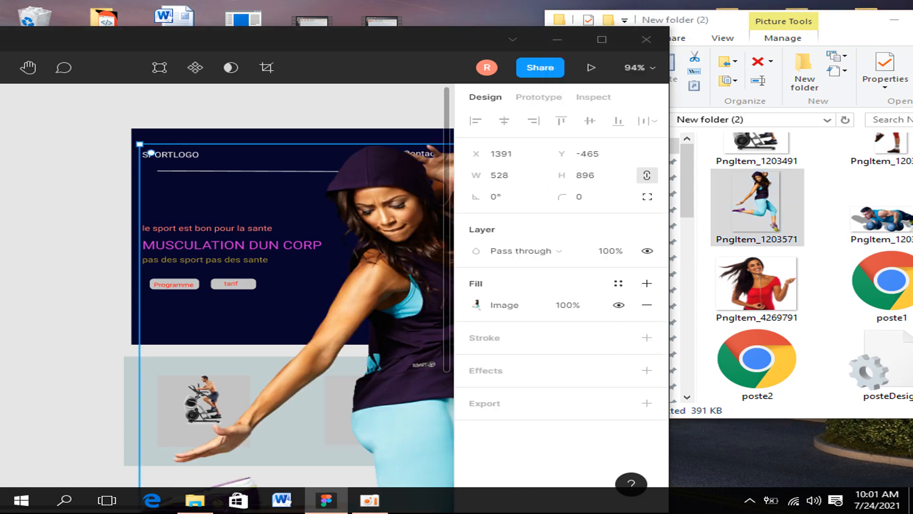
Step: Set the jumping woman image's width to 60 and move it onto the second grey rectangle in the lower banner
click(516, 179)
key(BackSpace)
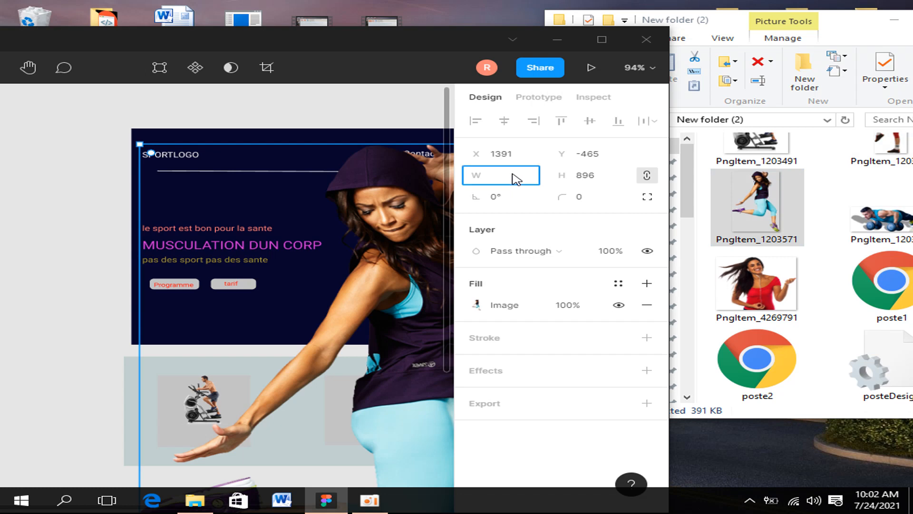
text(60)
click(586, 177)
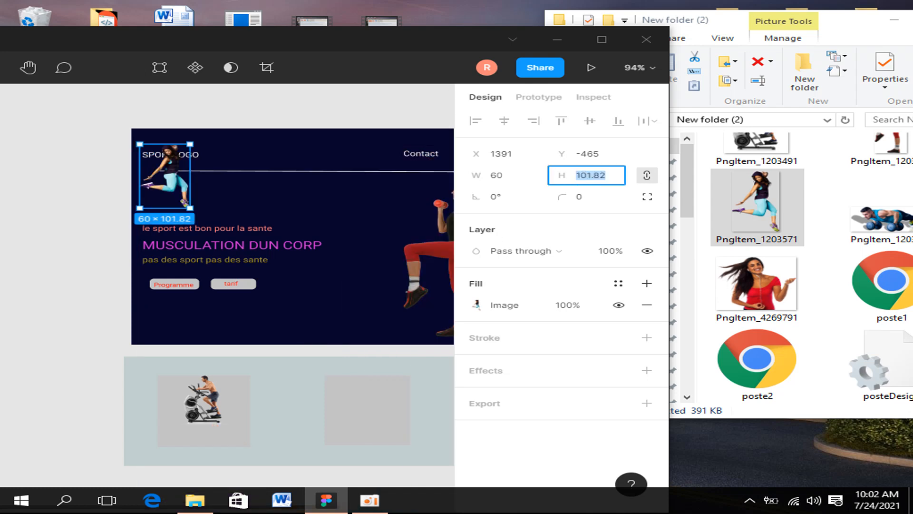
drag(161, 186, 354, 419)
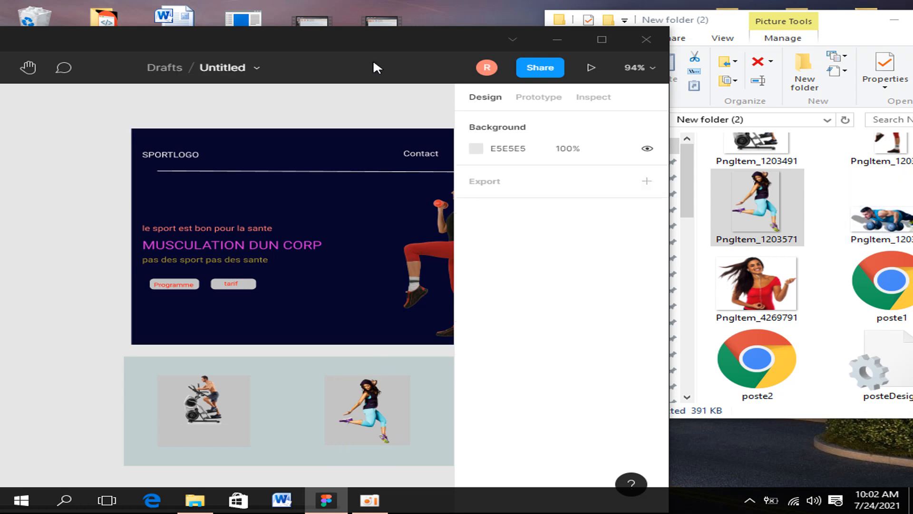
Step: Import the image of the man with blue dumbbells from New folder (2) onto the canvas and set its width to 60
drag(377, 41, 345, 33)
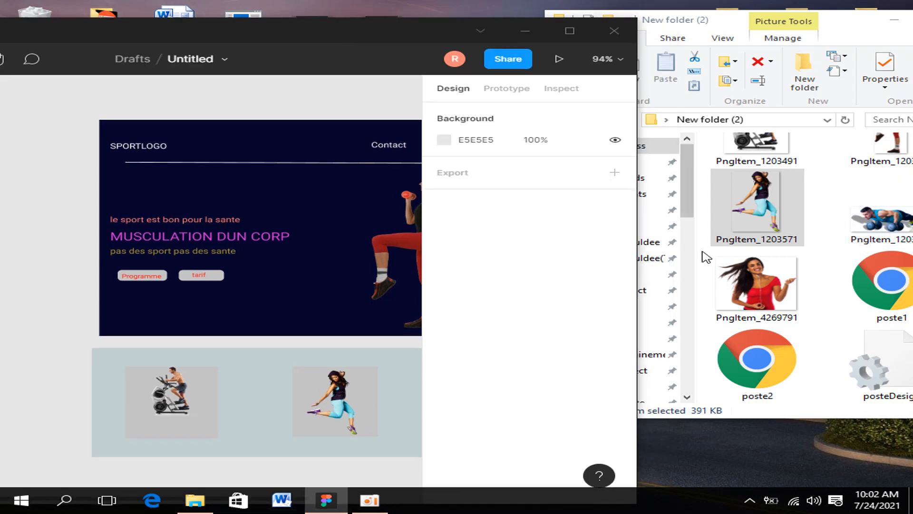
drag(887, 230, 333, 409)
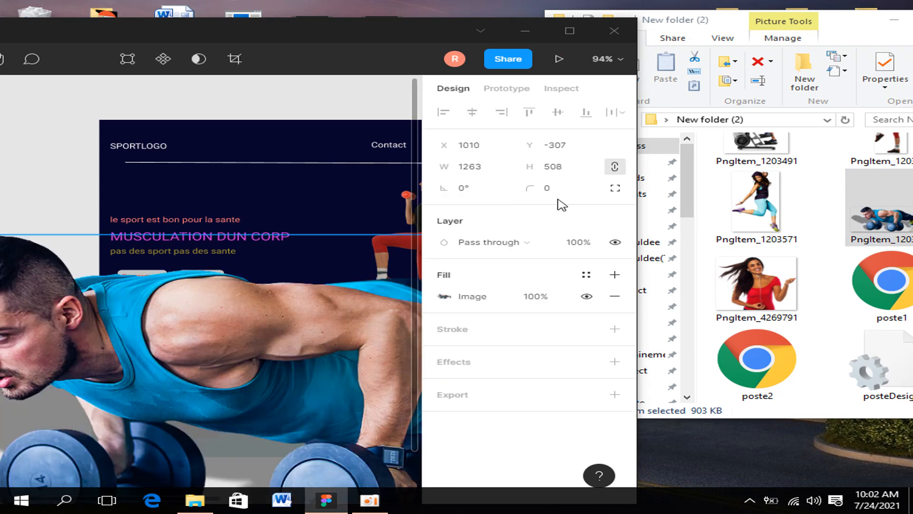
click(486, 167)
key(BackSpace)
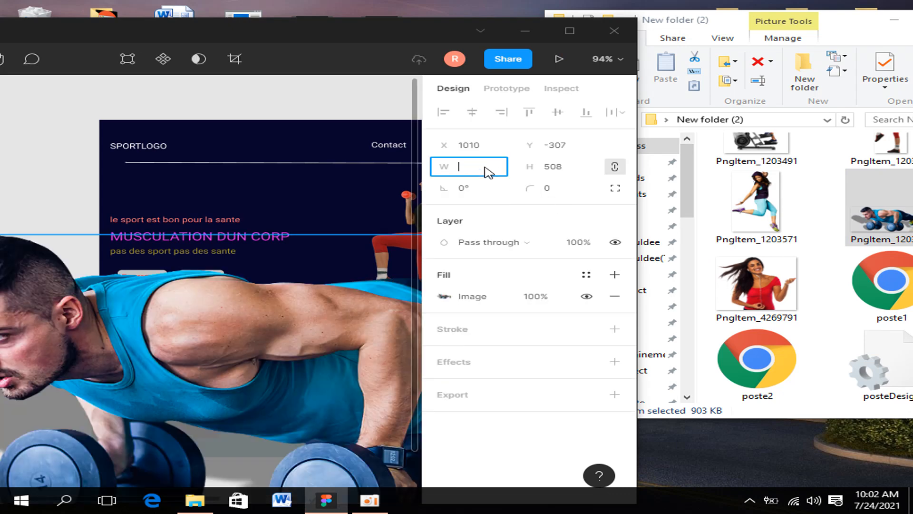
text(0)
key(BackSpace)
text(60)
click(399, 99)
scroll(408, 219, down, 1)
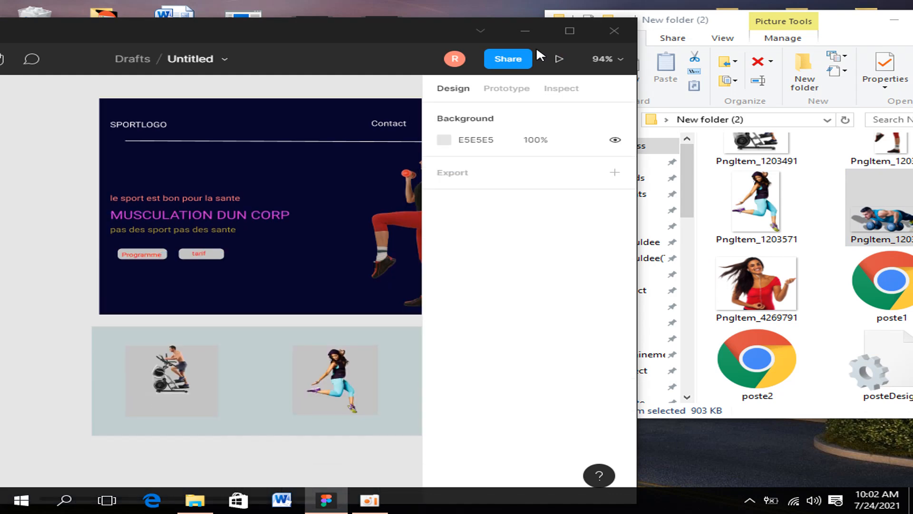
Step: Move the dumbbell push-up image onto the third grey rectangle in the maximized design window and enlarge it to 74 × 41
click(570, 31)
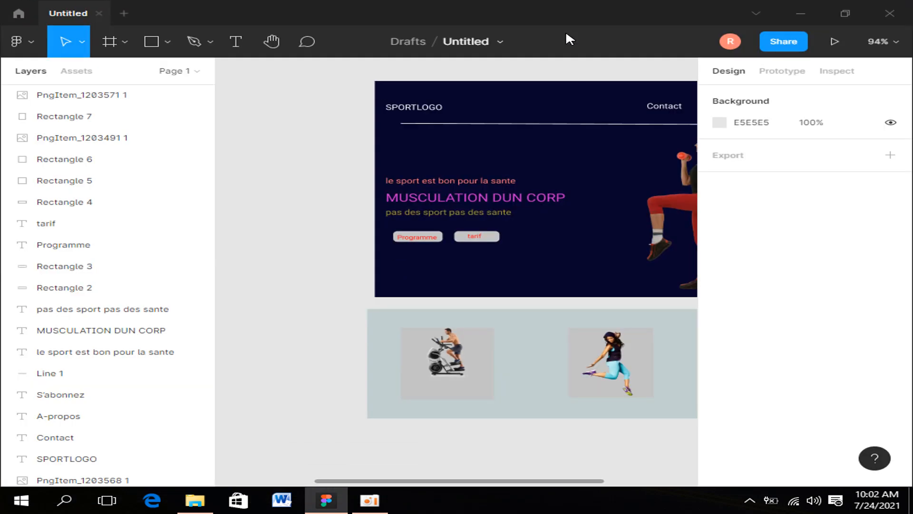
scroll(545, 178, down, 3)
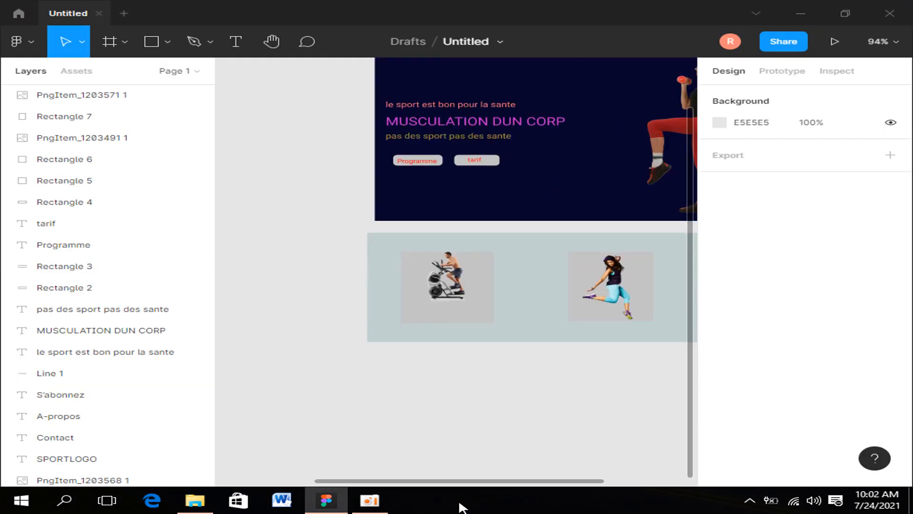
drag(464, 481, 561, 488)
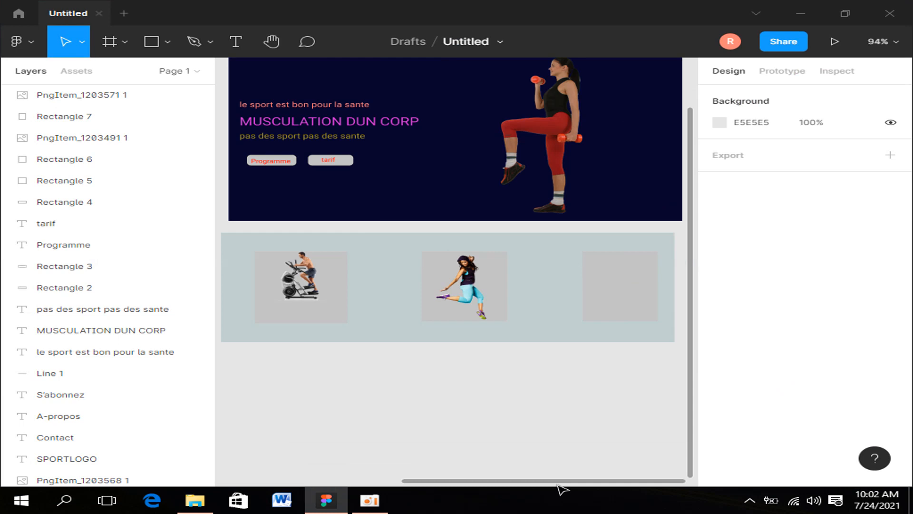
mouse_move(358, 475)
mouse_down()
mouse_move(330, 475)
mouse_move(370, 475)
mouse_up()
click(263, 133)
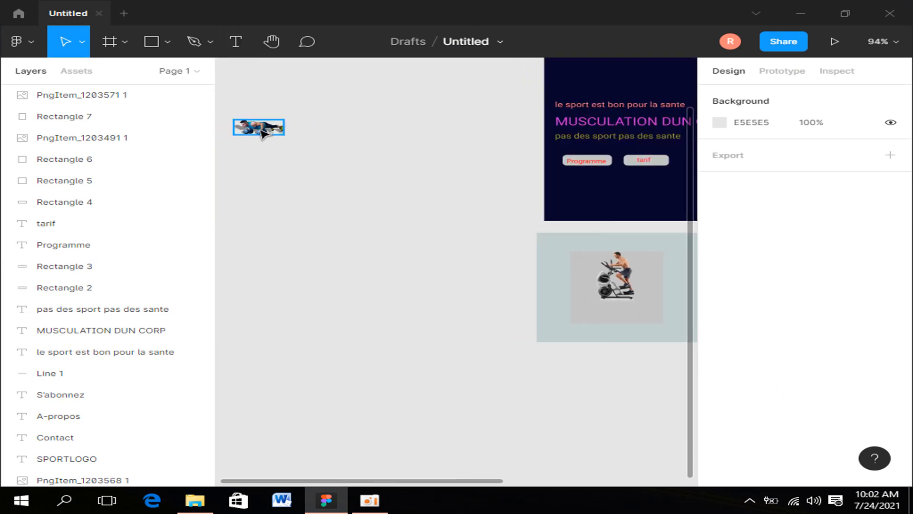
drag(263, 132, 659, 274)
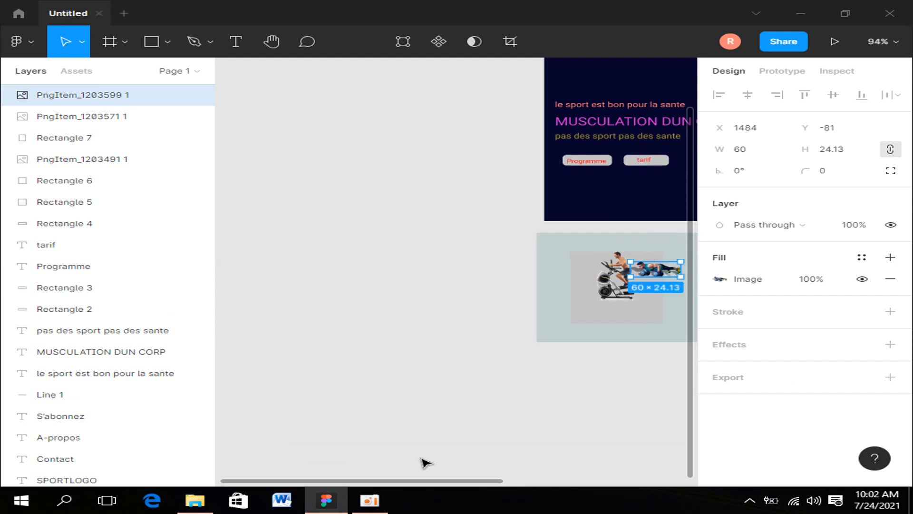
drag(429, 481, 615, 476)
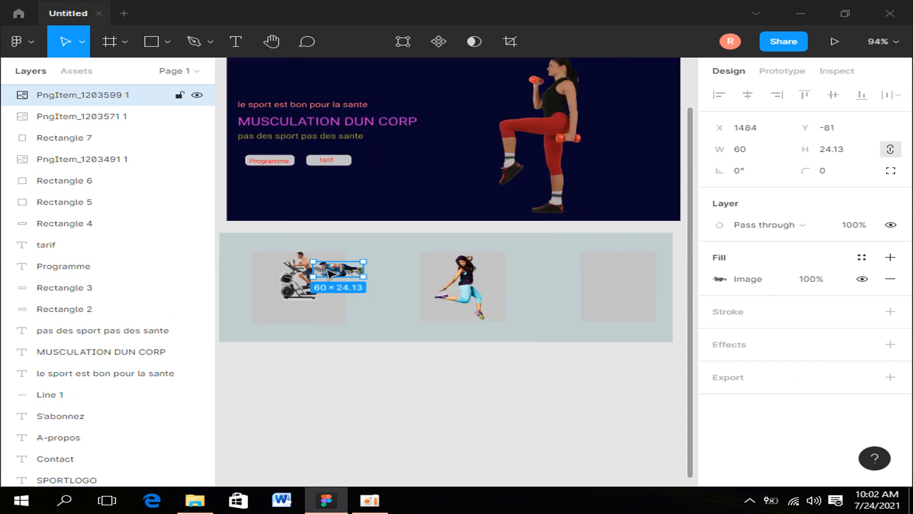
drag(329, 273, 611, 272)
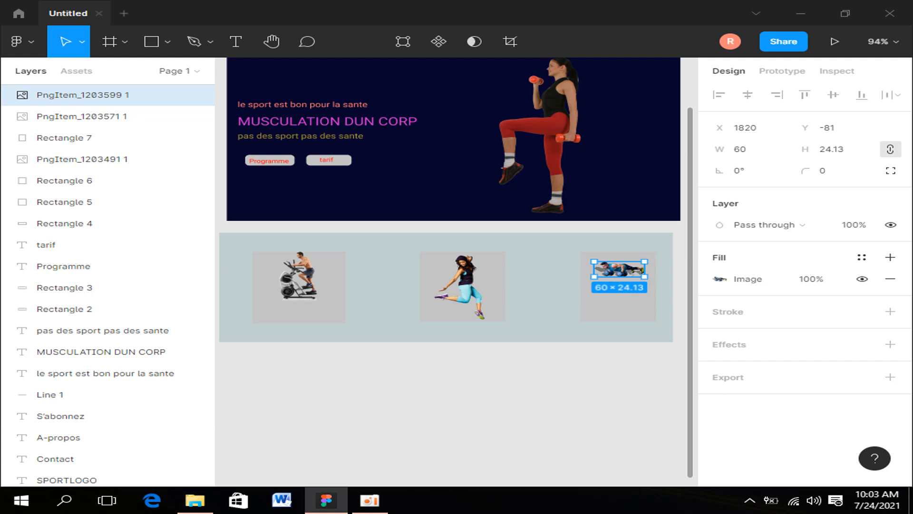
drag(618, 277, 655, 274)
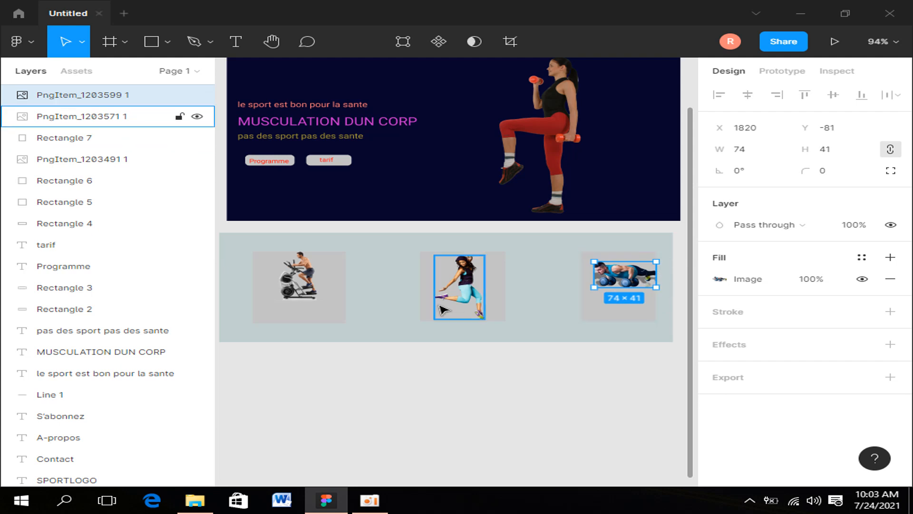
scroll(400, 341, down, 1)
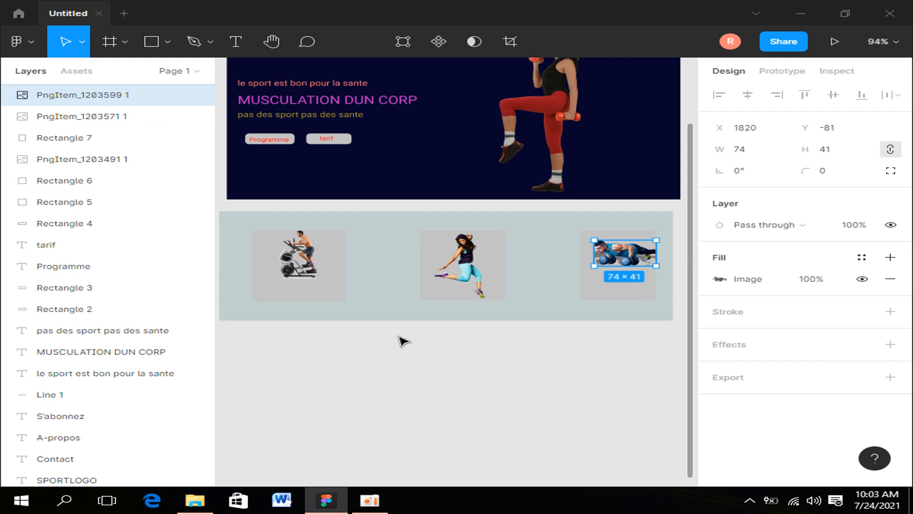
Step: Extend the lower banner's bottom edge downward and lengthen the first grey rectangle below the exercise-machine image
click(366, 320)
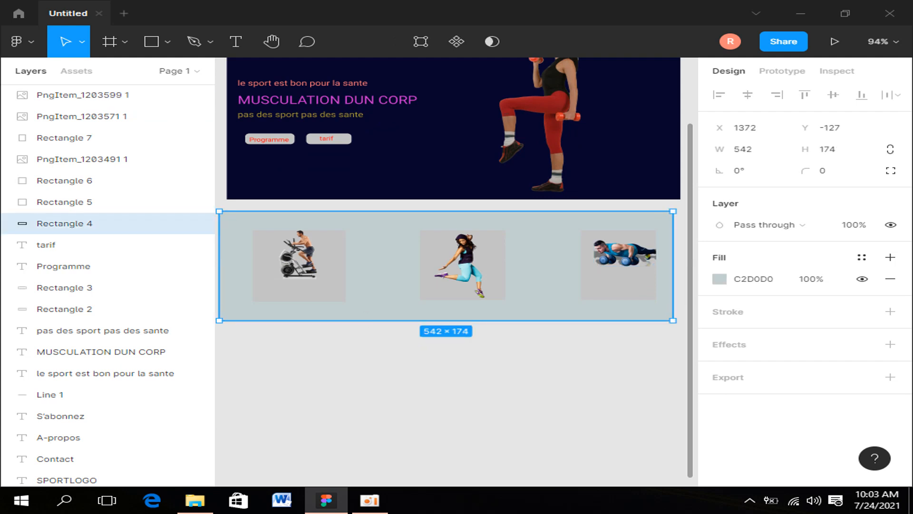
drag(366, 320, 366, 410)
click(301, 295)
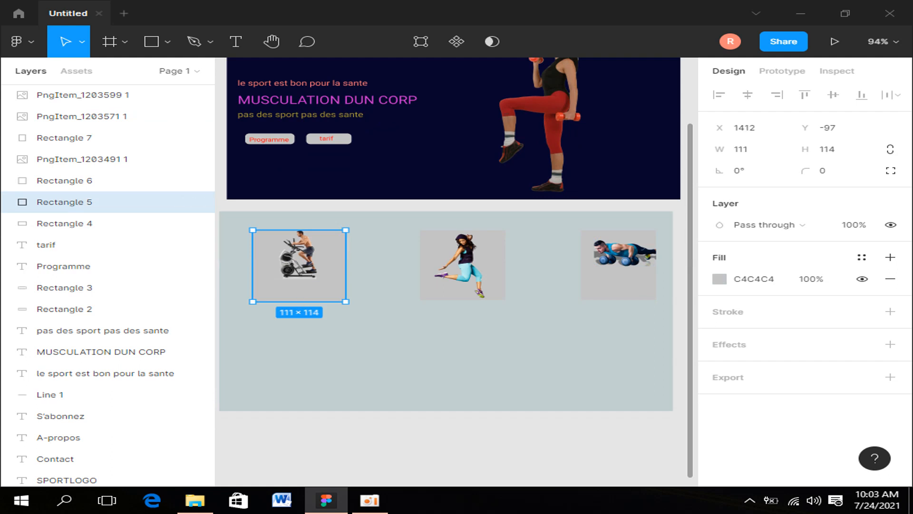
drag(299, 301, 300, 344)
Step: Lengthen the second grey rectangle to a height of 183, level with the first, and select the third grey rectangle
click(486, 299)
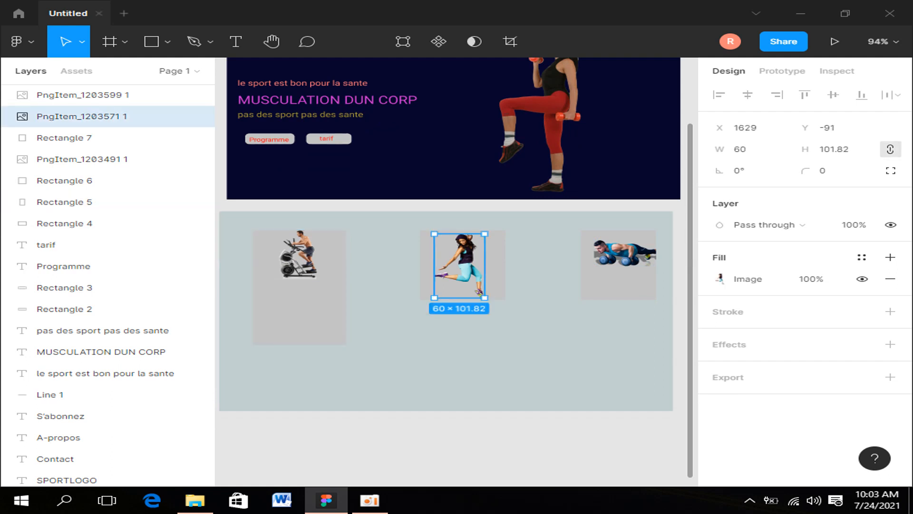
drag(458, 297, 494, 298)
click(499, 285)
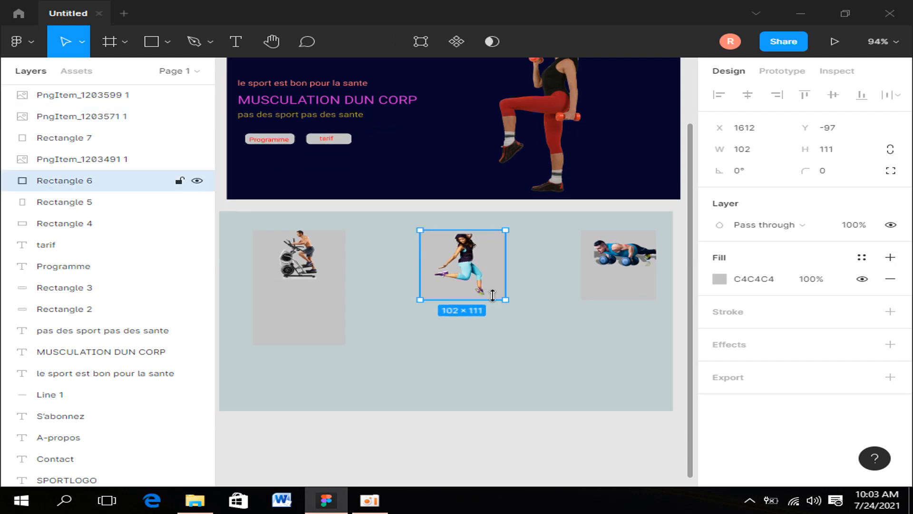
drag(491, 311, 498, 344)
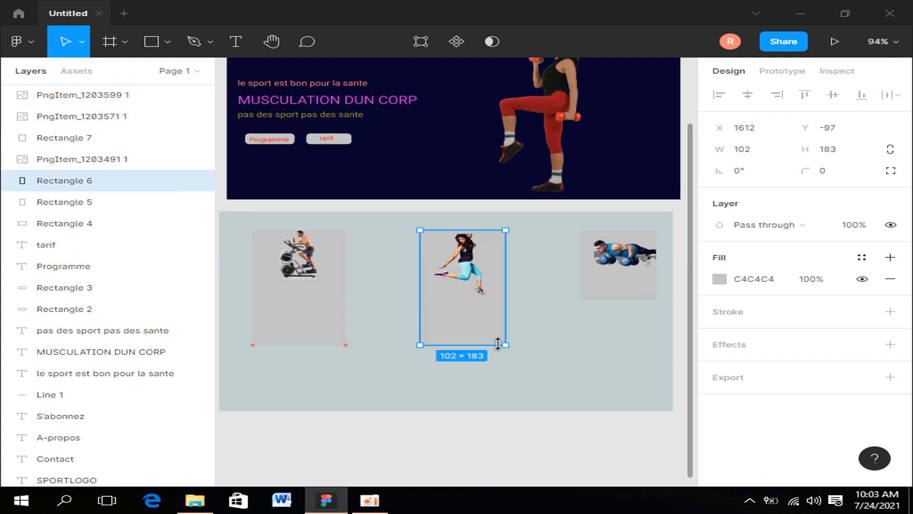
click(617, 290)
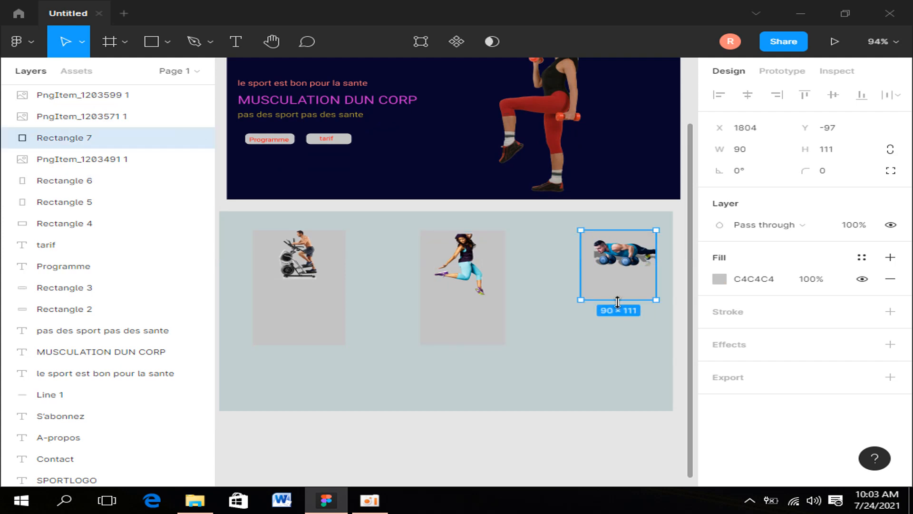
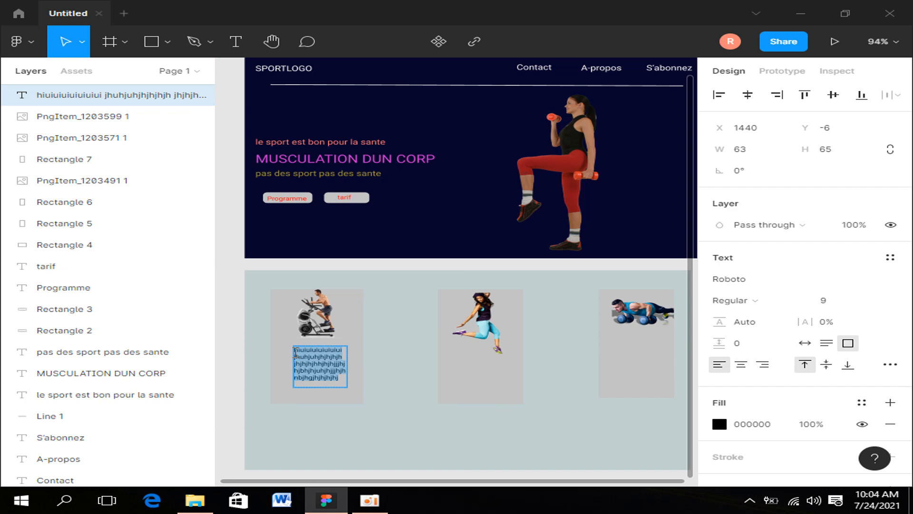
Step: Finish editing the filler paragraph in the first card and paste a copy of it
key(Escape)
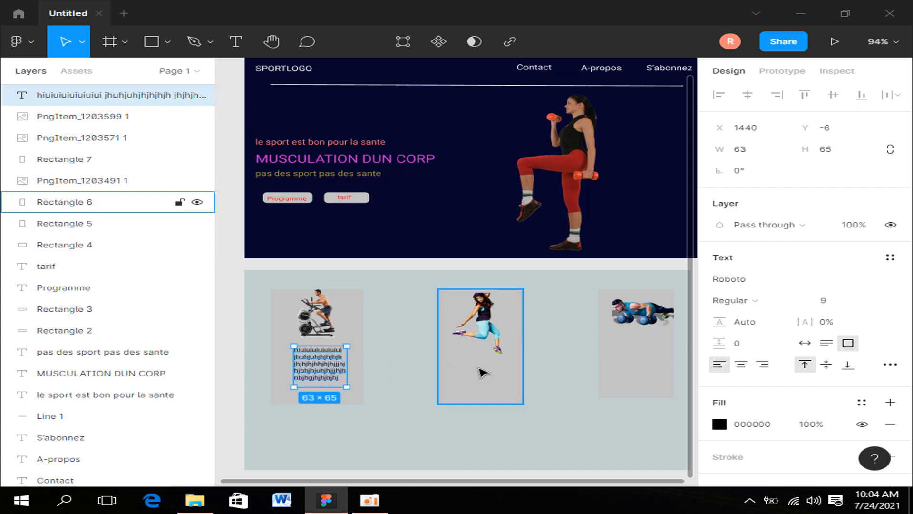
key(ctrl+v)
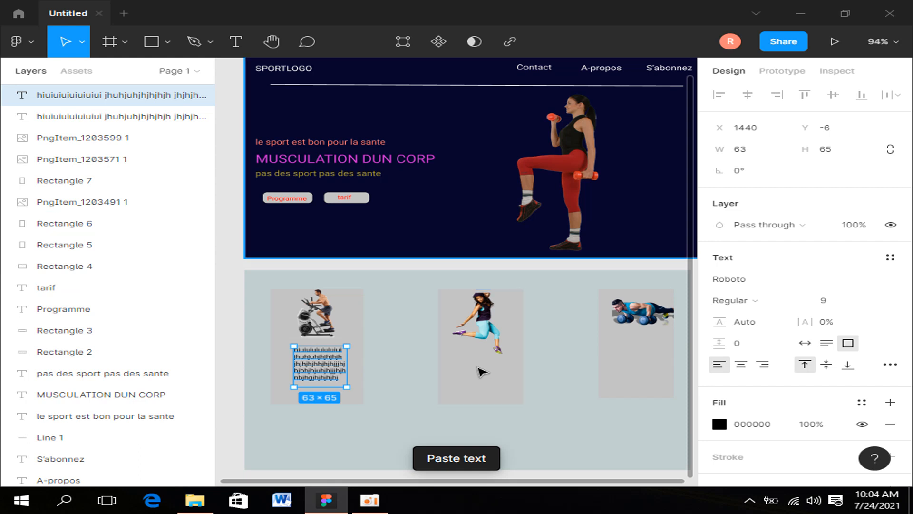
Step: Add the filler text "uuuyuyuyuuy jhjuhjhjhjh jbjhbjbjhbjhbhjjh" below the jumping woman and widen its text box to 68 × 39
click(247, 45)
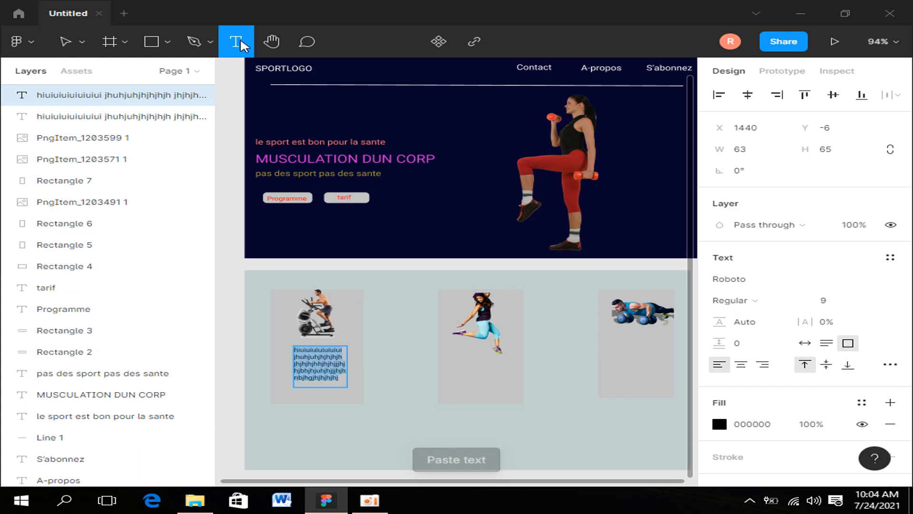
drag(468, 358, 509, 385)
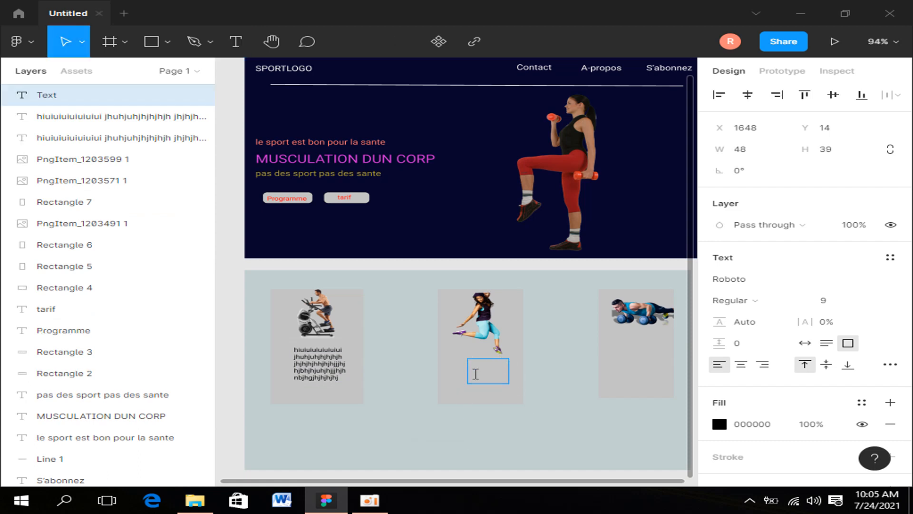
text(uuuyuyuyuuy jhjuhjhjhjh jbjhbjbjhbjhbhjjh)
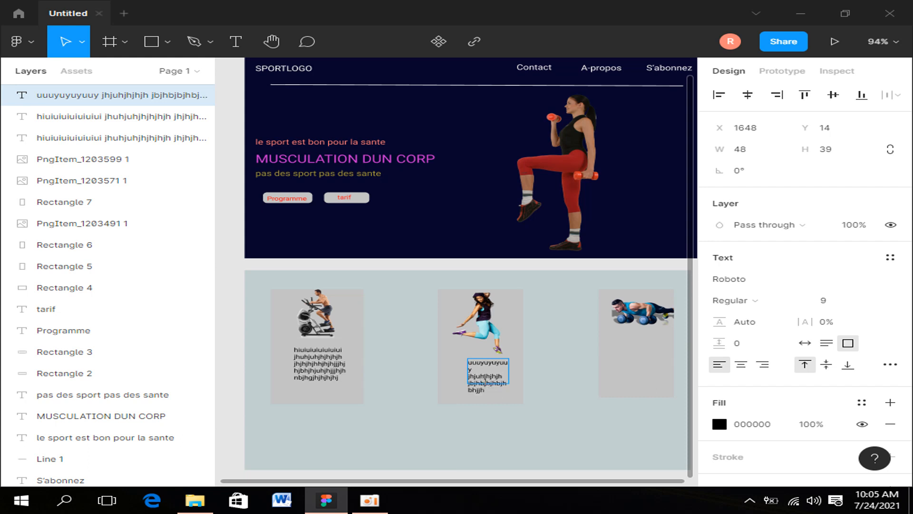
click(479, 369)
key(Escape)
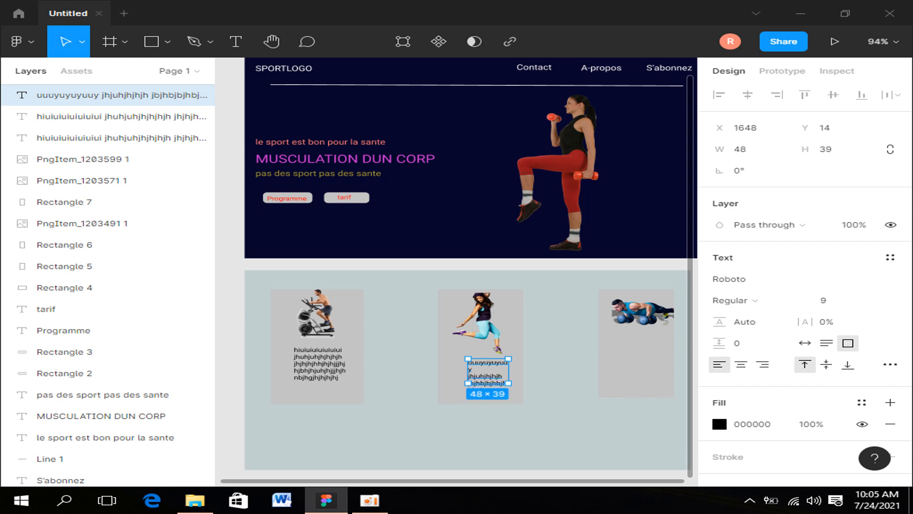
drag(465, 367, 448, 367)
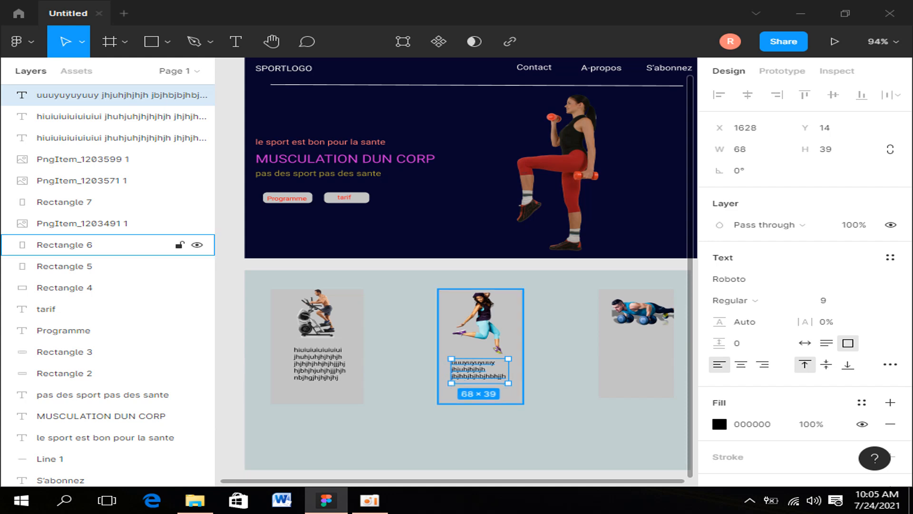
Step: Widen the upper copy of the first card's filler paragraph to 83 × 65 by extending both sides
click(119, 116)
drag(347, 369, 351, 369)
drag(288, 363, 276, 362)
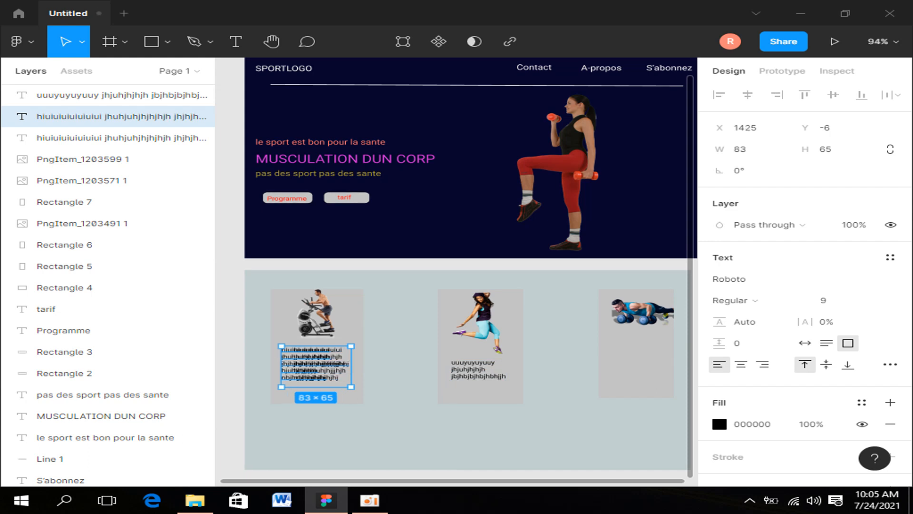
Step: Add a 65 × 59 text box below the dumbbell man in the third card, reading "ddsdsdsdsdd uyuyuyuuyuyu hghghghghghg hvhghghghghh"
click(637, 362)
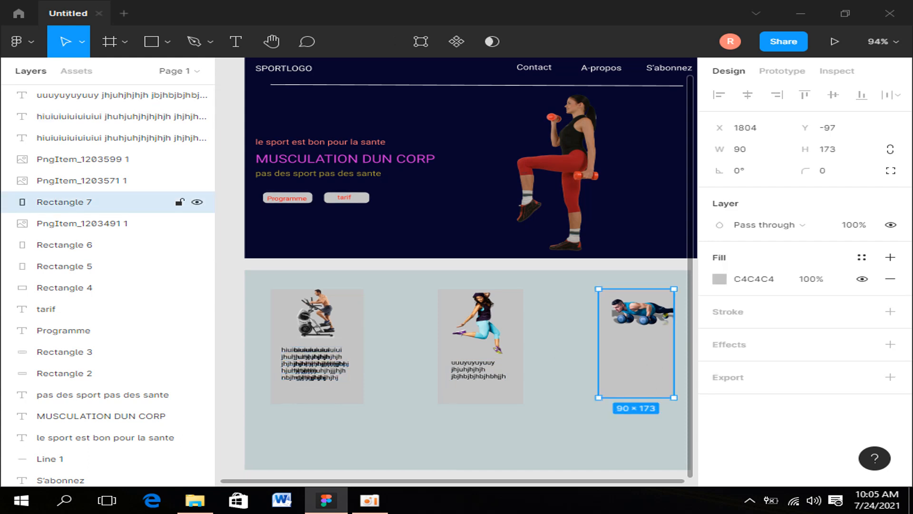
click(238, 43)
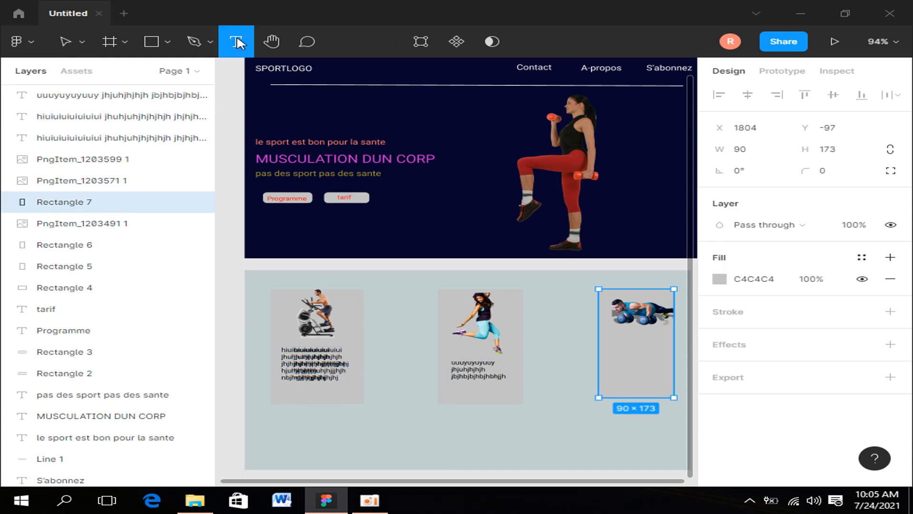
drag(607, 346, 662, 383)
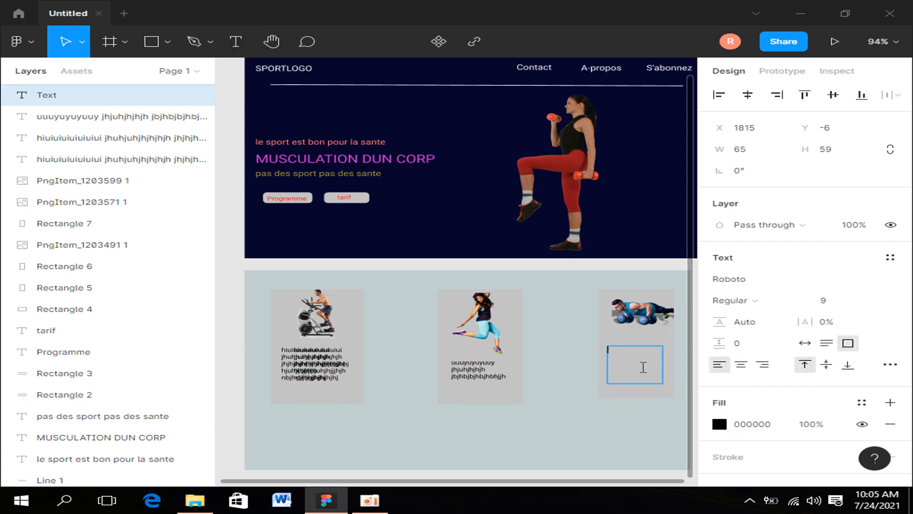
text(ddsdsdsdsdd )
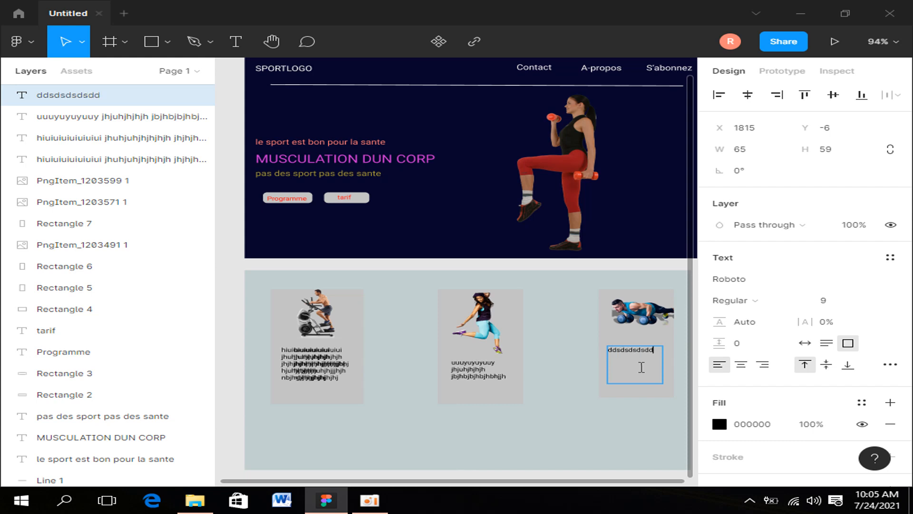
text(uyuyuyu)
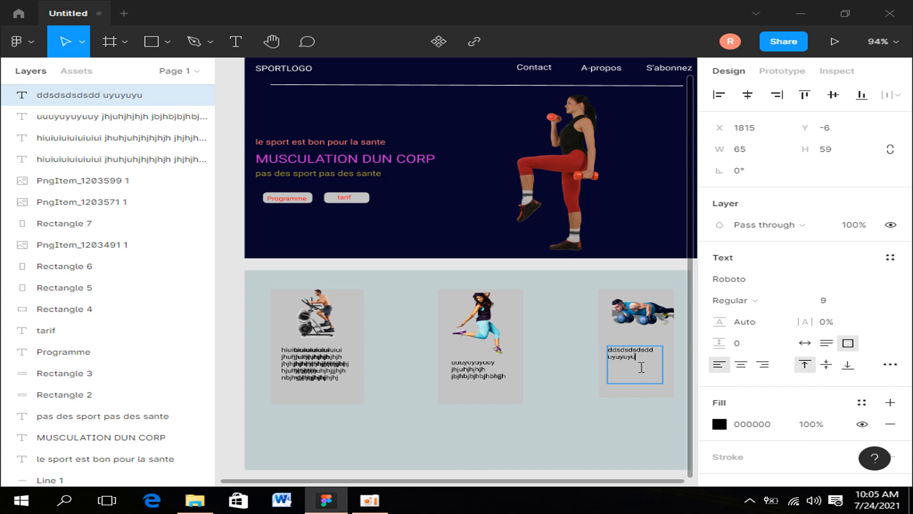
text(uyuyu hghghghghghg )
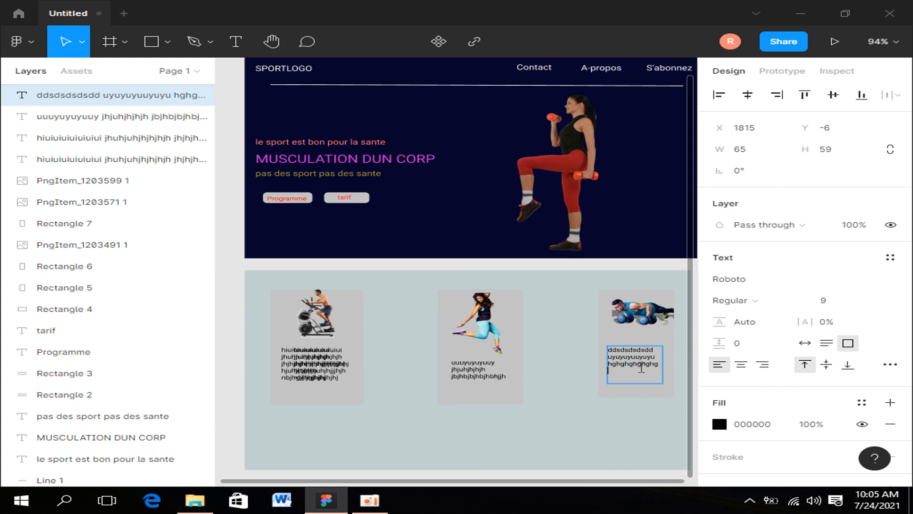
text(hvhghghghghh)
Step: Delete all the text from the wider duplicate of the filler paragraph in the first card
click(339, 382)
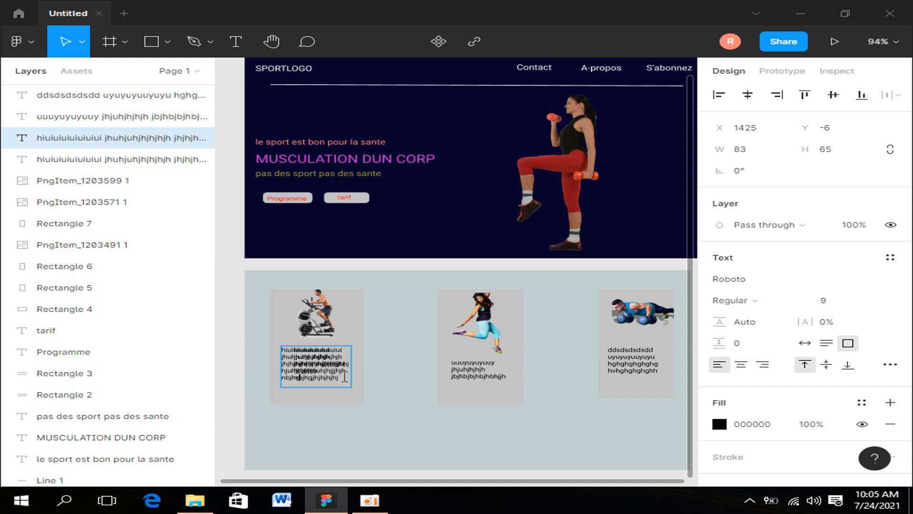
key(BackSpace)
key(BackSpace)
key(BackSpace)
key(BackSpace)
key(BackSpace)
key(BackSpace)
key(BackSpace)
key(BackSpace)
key(BackSpace)
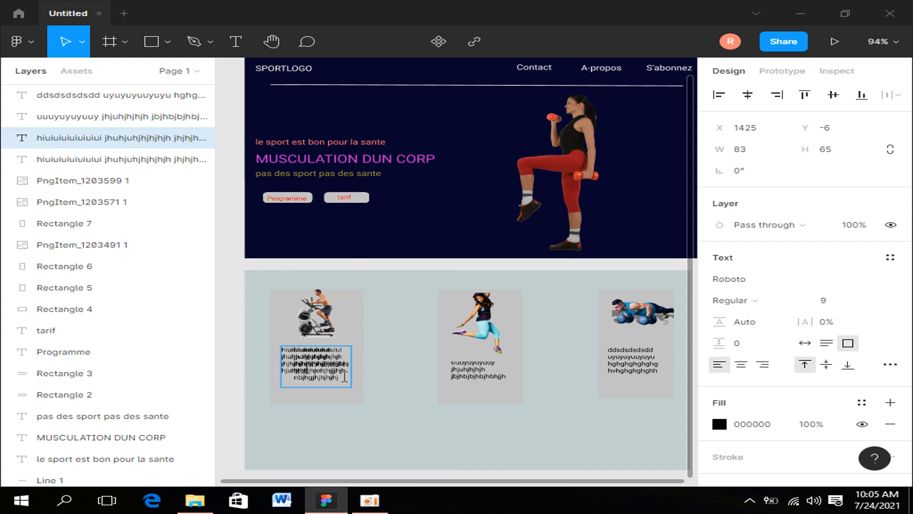
key(BackSpace)
key(BackSpace)
key(BackSpace)
key(BackSpace)
key(BackSpace)
key(BackSpace)
key(BackSpace)
key(BackSpace)
key(BackSpace)
key(BackSpace)
key(BackSpace)
key(BackSpace)
key(BackSpace)
key(BackSpace)
key(BackSpace)
key(BackSpace)
key(BackSpace)
key(BackSpace)
key(BackSpace)
key(BackSpace)
key(BackSpace)
key(BackSpace)
key(BackSpace)
key(BackSpace)
key(BackSpace)
key(BackSpace)
key(BackSpace)
key(BackSpace)
key(BackSpace)
key(BackSpace)
key(BackSpace)
key(BackSpace)
key(BackSpace)
key(BackSpace)
key(BackSpace)
key(BackSpace)
key(BackSpace)
key(BackSpace)
key(BackSpace)
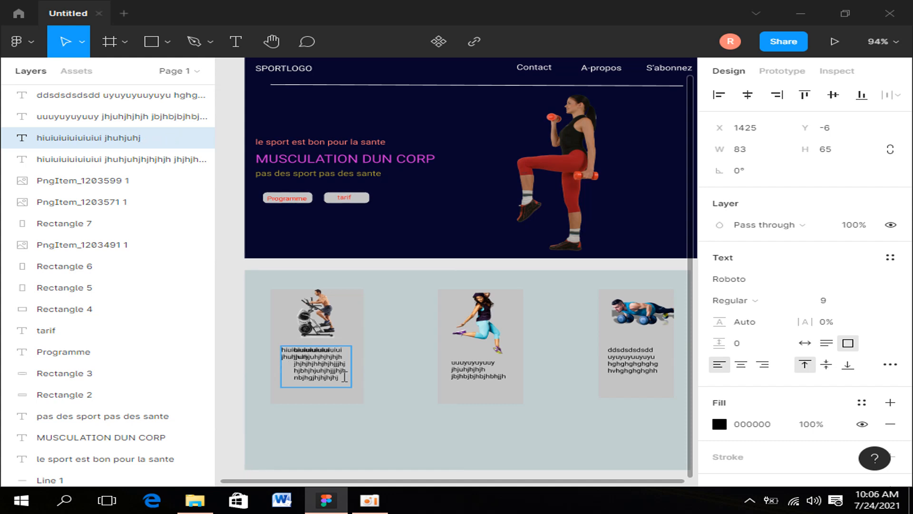
key(BackSpace)
key(BackSpace)
key(BackSpace)
key(BackSpace)
key(BackSpace)
key(BackSpace)
key(BackSpace)
key(BackSpace)
key(BackSpace)
key(BackSpace)
key(BackSpace)
key(BackSpace)
key(BackSpace)
key(BackSpace)
key(BackSpace)
key(BackSpace)
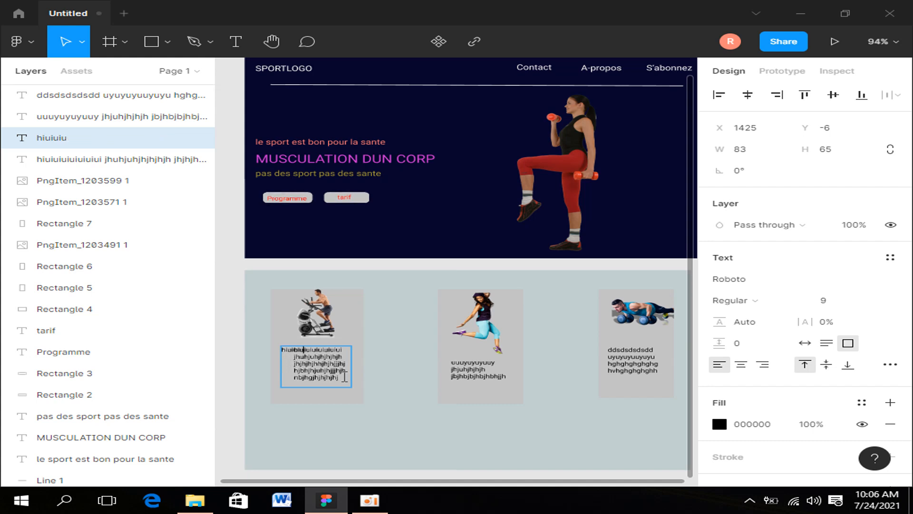
key(BackSpace)
key(BackSpace)
key(BackSpace)
key(BackSpace)
key(BackSpace)
key(BackSpace)
key(BackSpace)
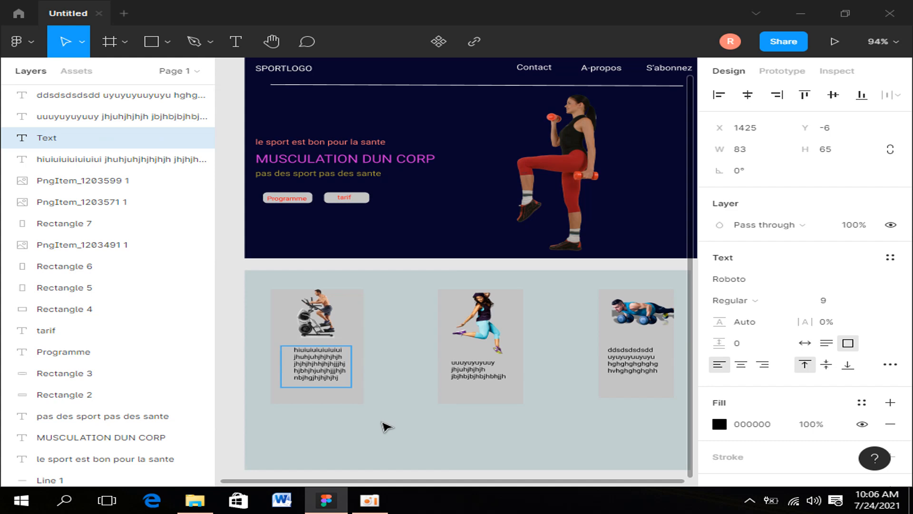
Step: Draw a grey rectangle about 502 × 96 below the cards section and extend its left side to a width of 523, flush with that section
scroll(384, 426, down, 3)
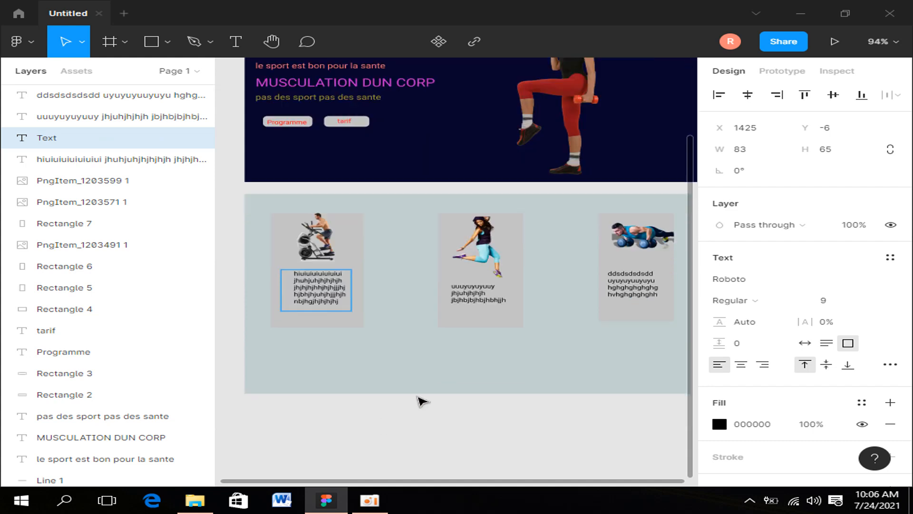
scroll(371, 398, up, 3)
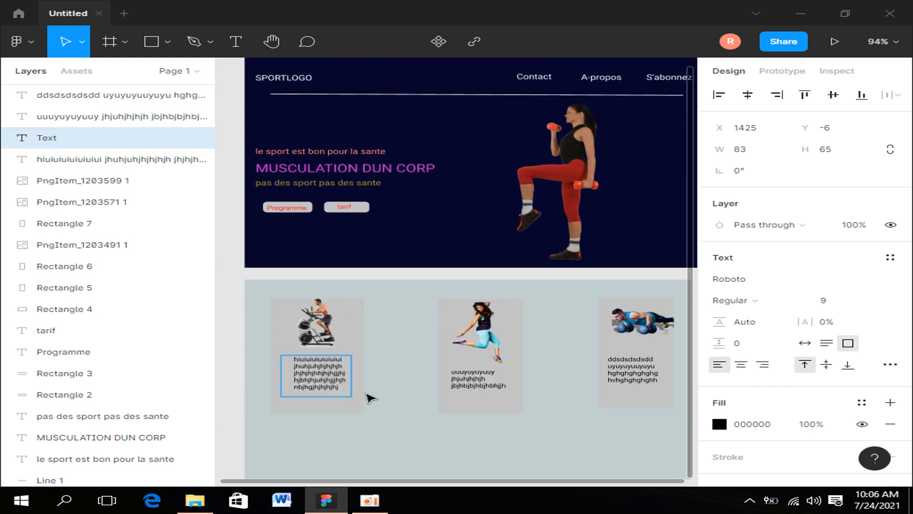
scroll(368, 398, down, 1)
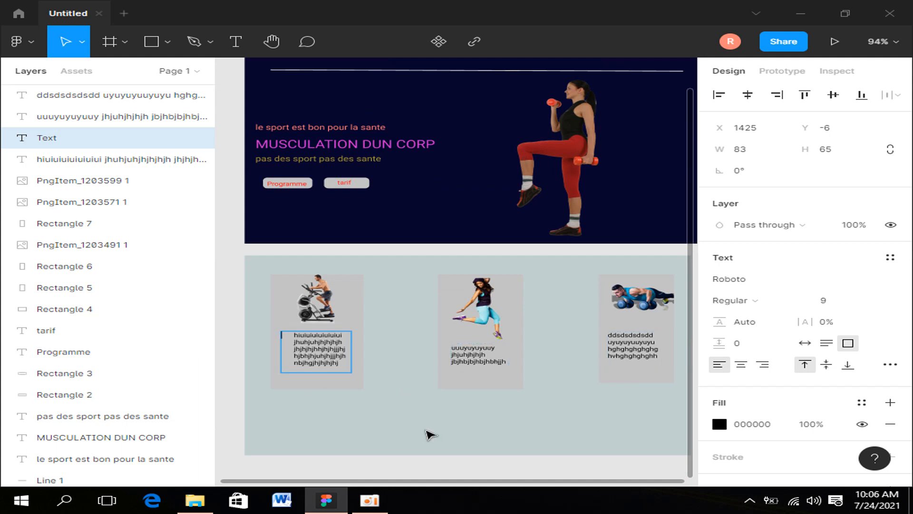
scroll(426, 433, down, 3)
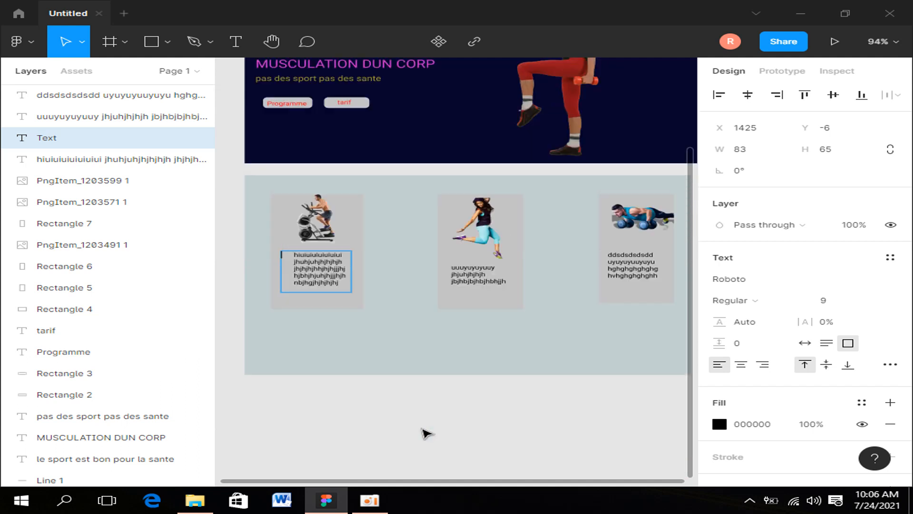
scroll(407, 383, up, 10)
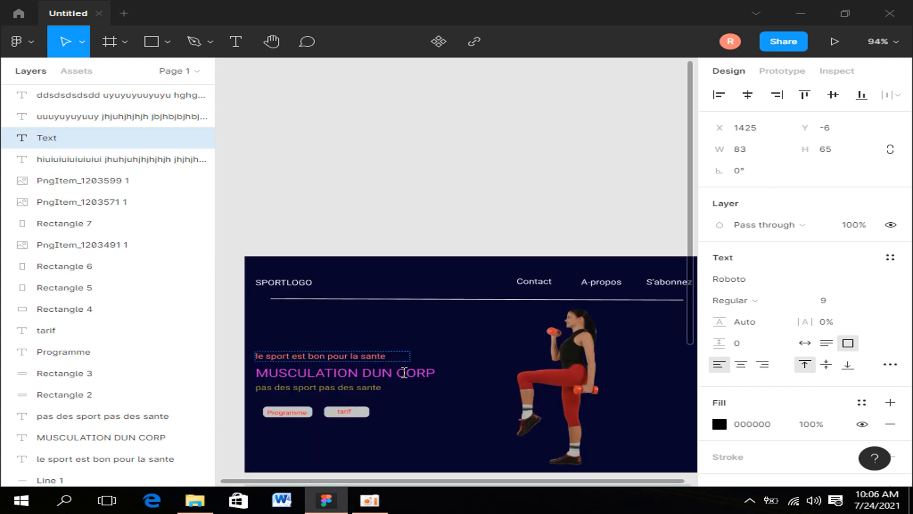
click(157, 39)
scroll(316, 255, down, 4)
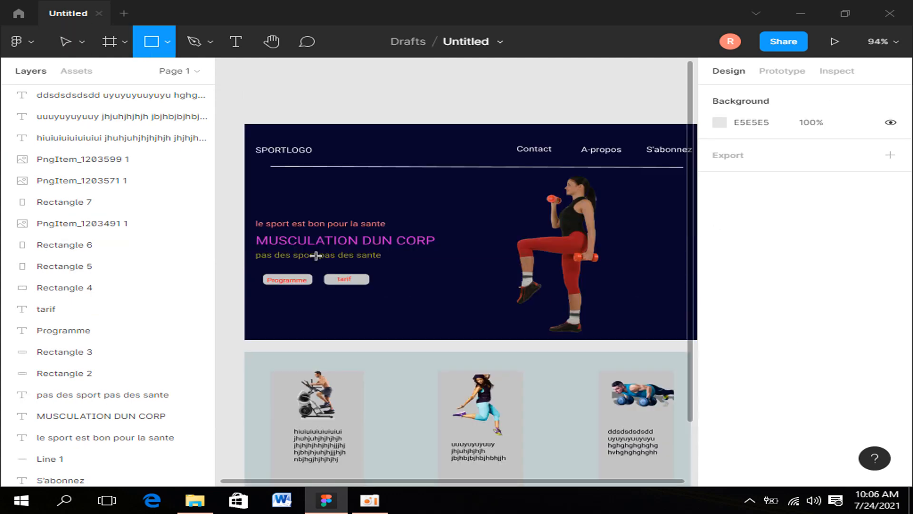
scroll(317, 256, down, 9)
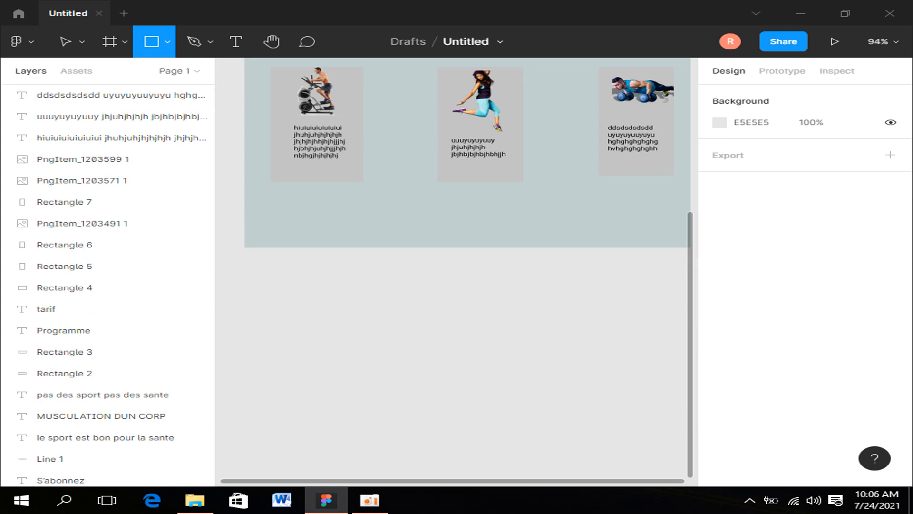
mouse_move(262, 262)
mouse_down()
mouse_move(579, 335)
mouse_move(684, 328)
mouse_up()
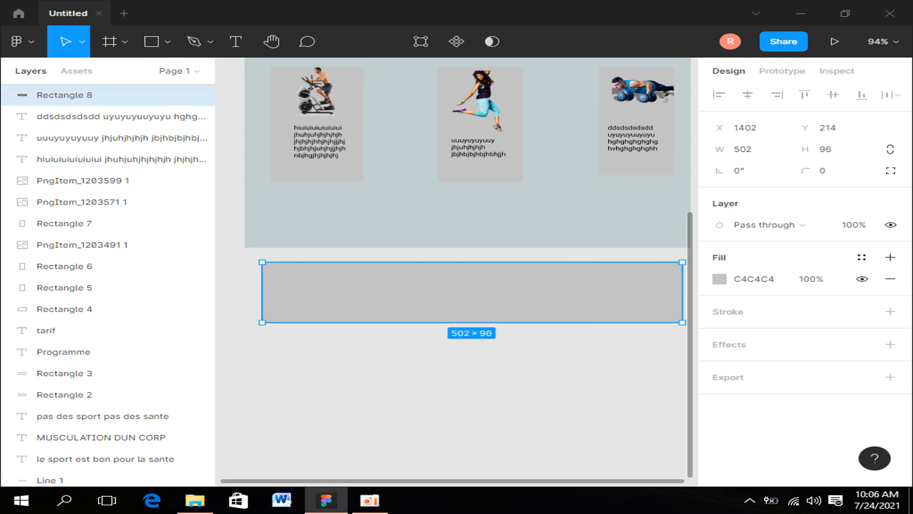
drag(262, 292, 244, 292)
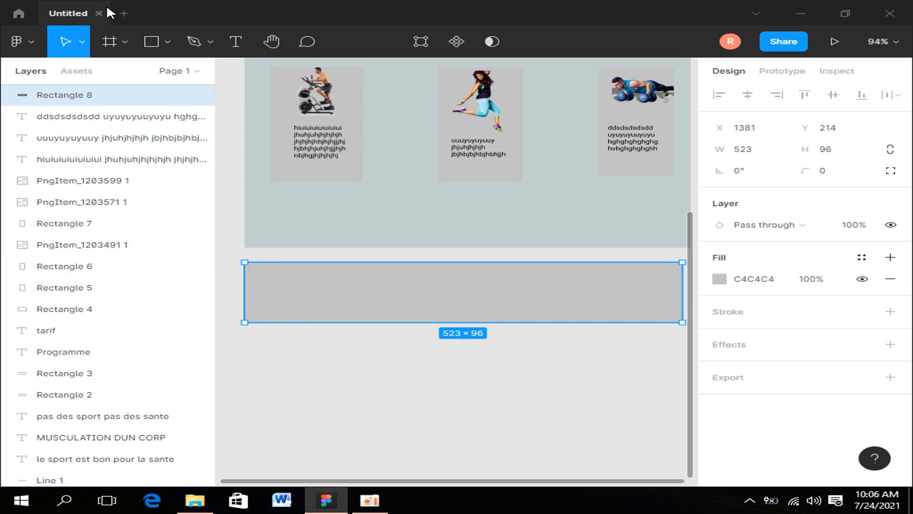
Step: Draw a rectangle about 163 × 54 in the left part of the new grey band and fill it with EBE2E2
click(167, 45)
click(153, 74)
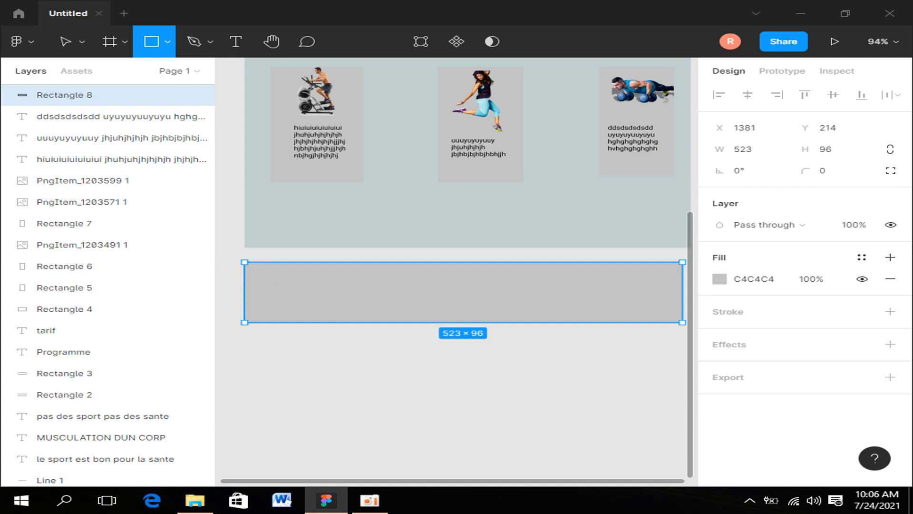
drag(270, 273, 410, 312)
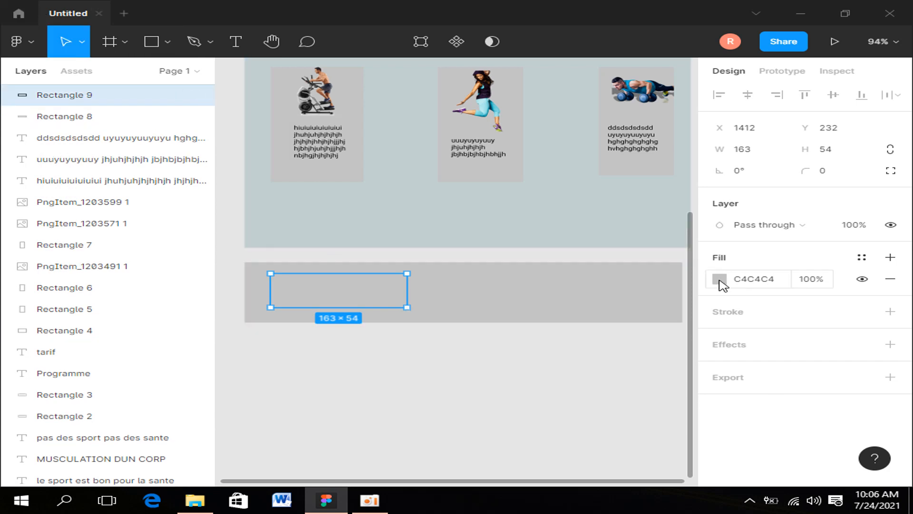
click(719, 279)
click(591, 236)
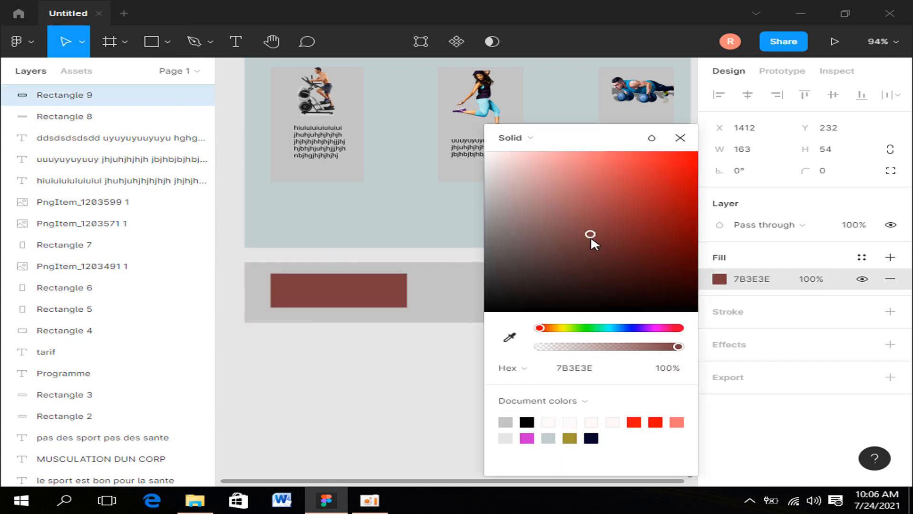
click(492, 165)
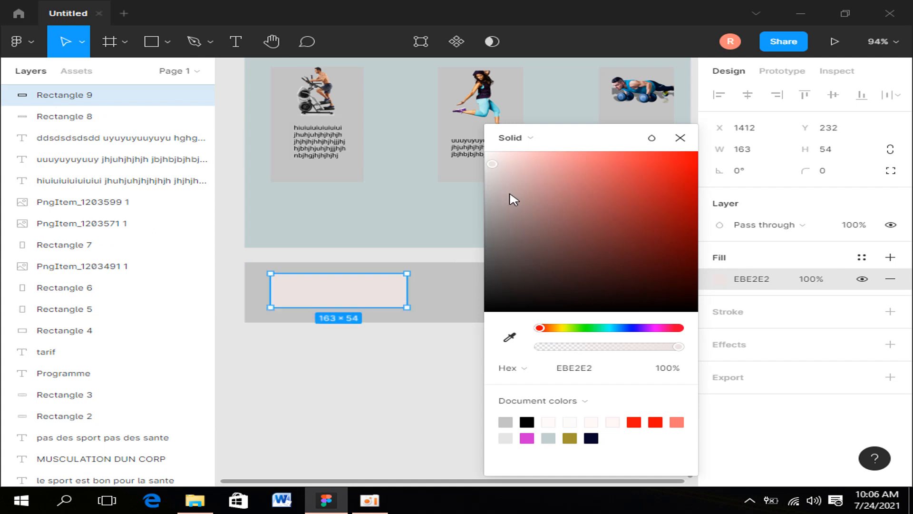
click(430, 236)
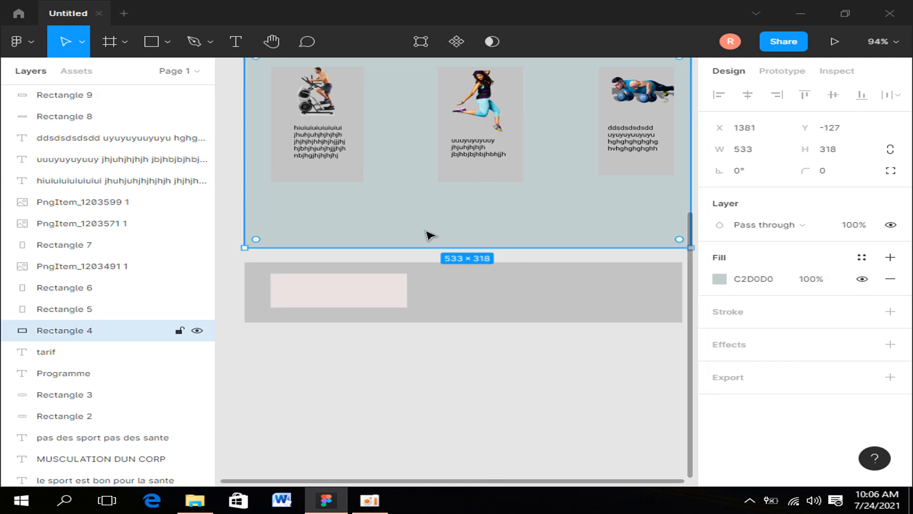
Step: Draw a second rectangle in the grey band, sized to 168 × 54, and shift it towards the band's right end
click(153, 41)
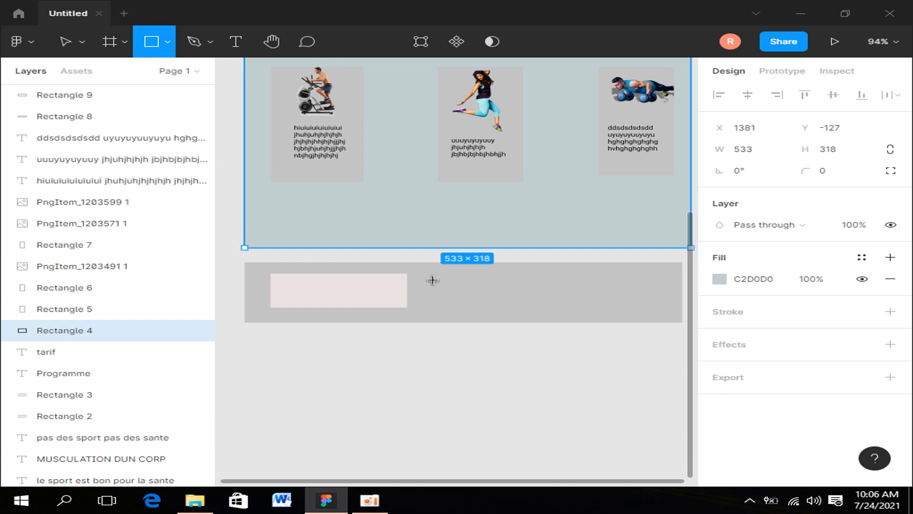
drag(438, 280, 578, 307)
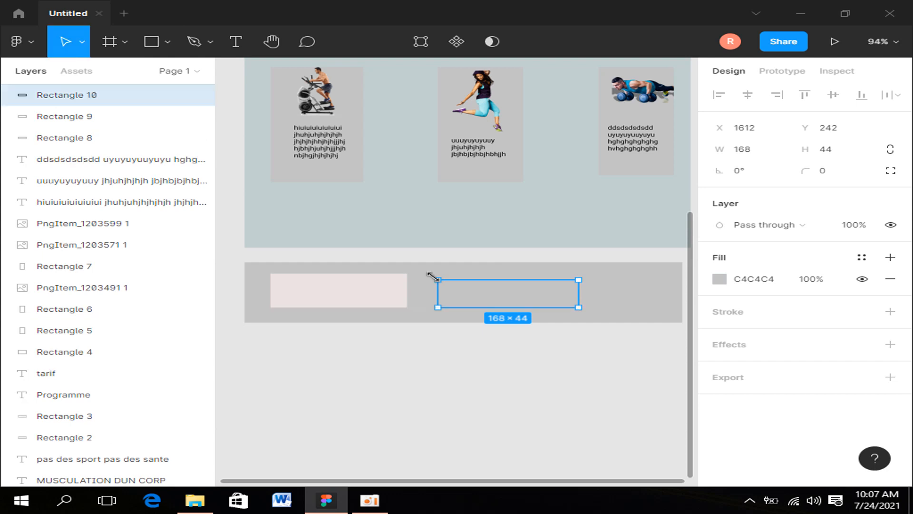
drag(430, 275, 438, 273)
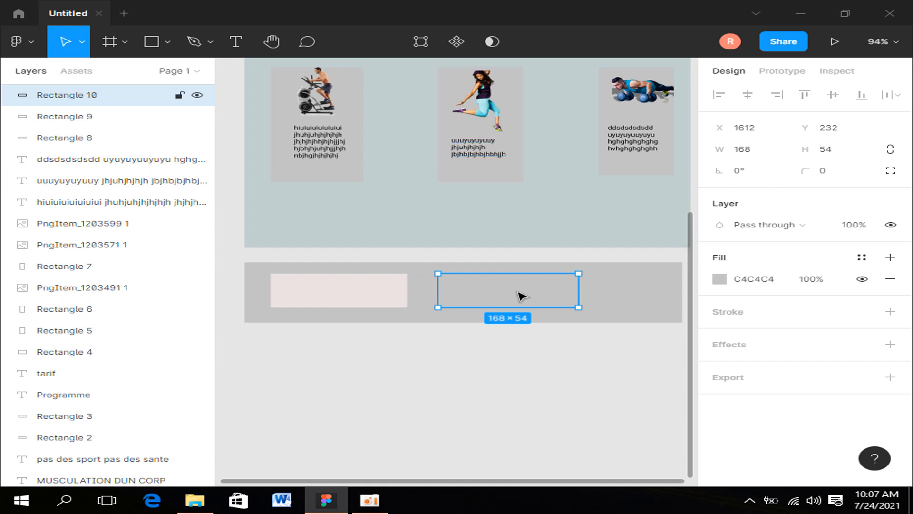
drag(518, 295, 571, 298)
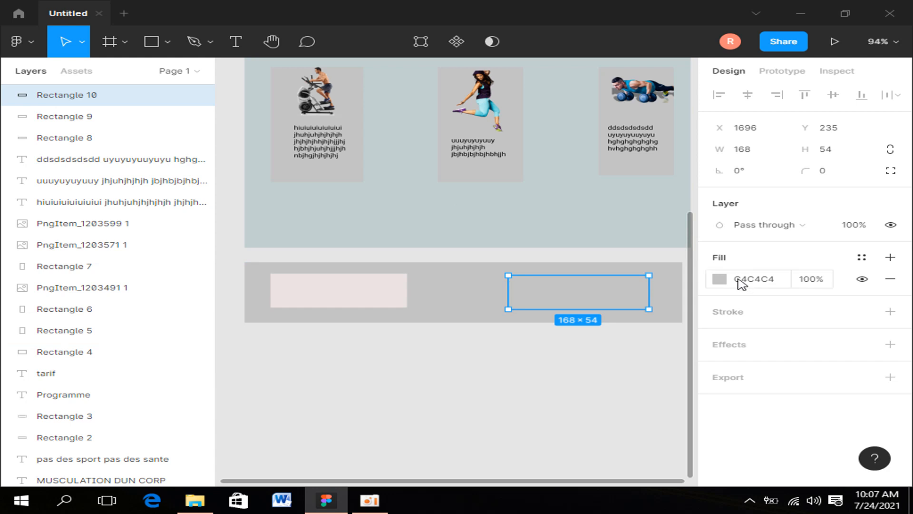
Step: Fill the second rectangle in the grey band with a very pale pink
click(722, 280)
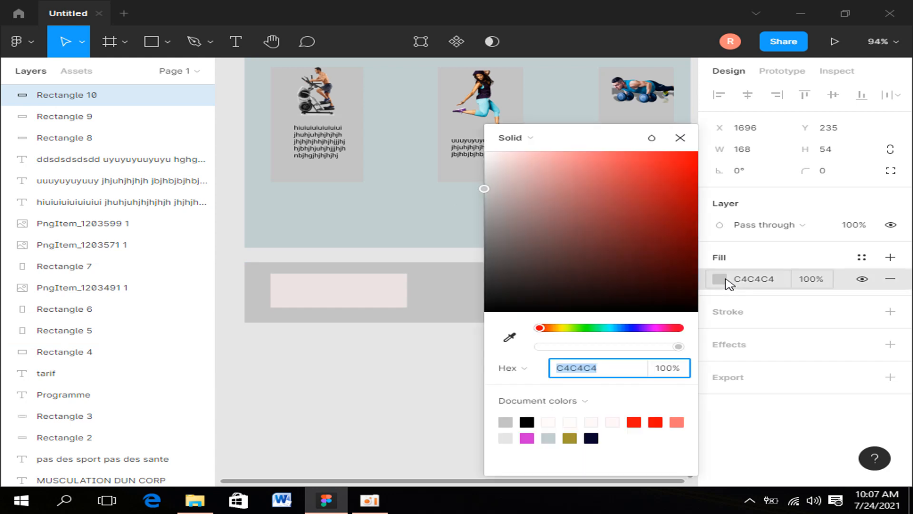
click(560, 161)
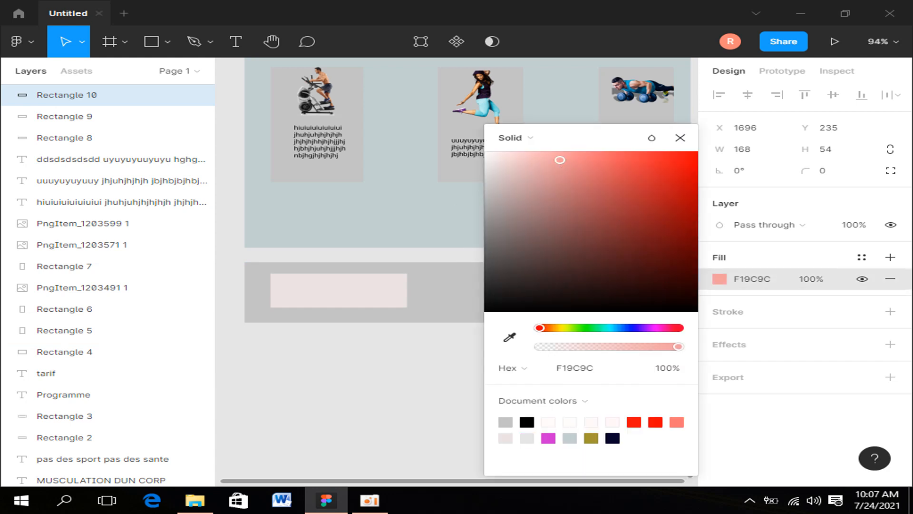
click(495, 162)
click(417, 411)
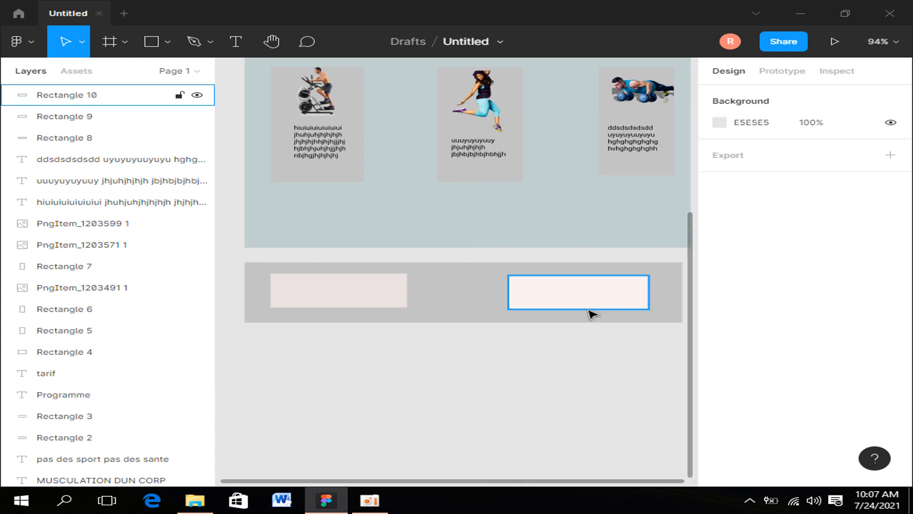
Step: Review the page from the header to the bottom band, including an overview at 50% and a return to 100% zoom
scroll(592, 314, up, 6)
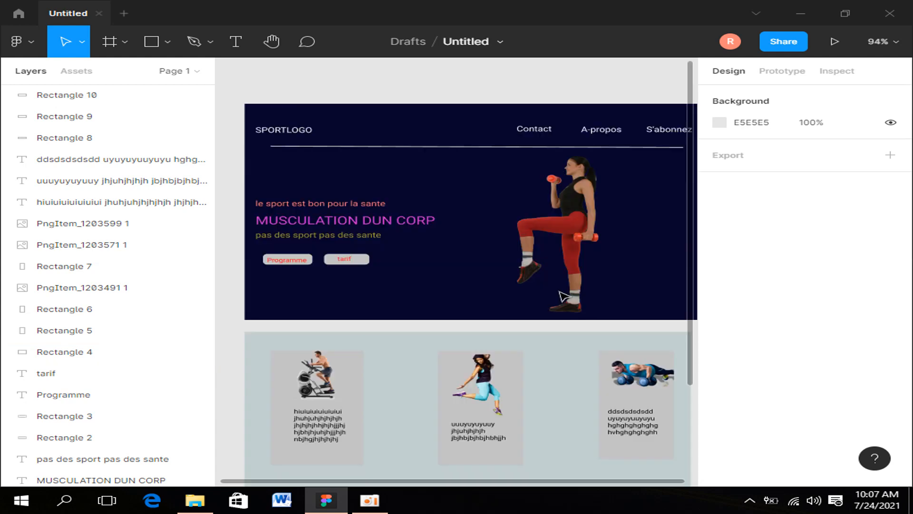
scroll(564, 296, up, 3)
scroll(563, 296, down, 8)
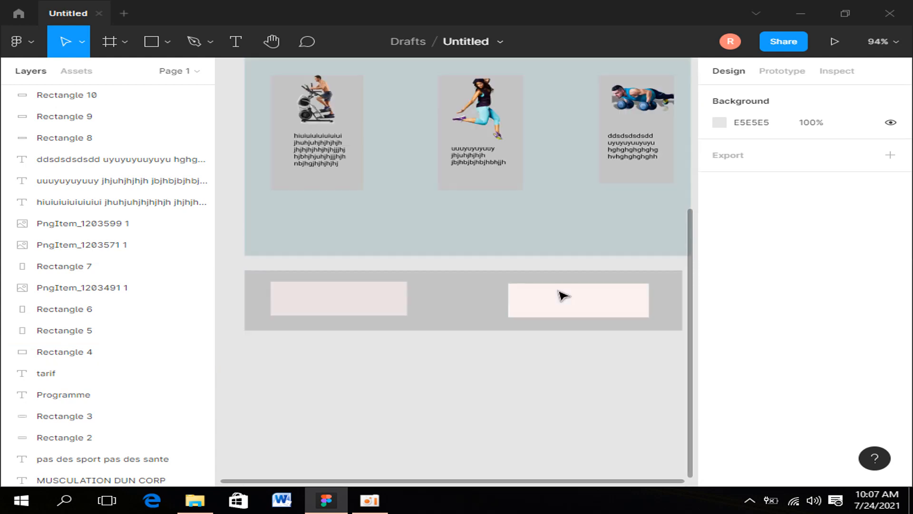
scroll(564, 296, down, 1)
click(306, 283)
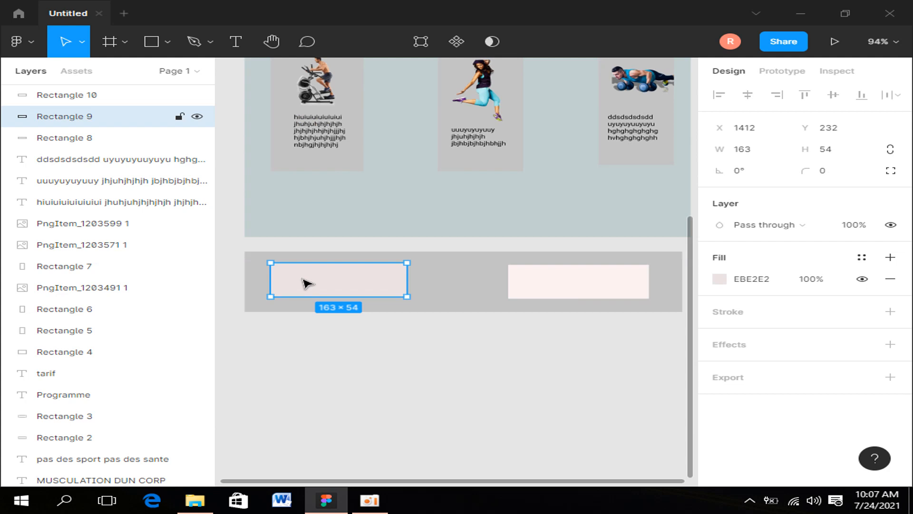
key(ctrl+minus)
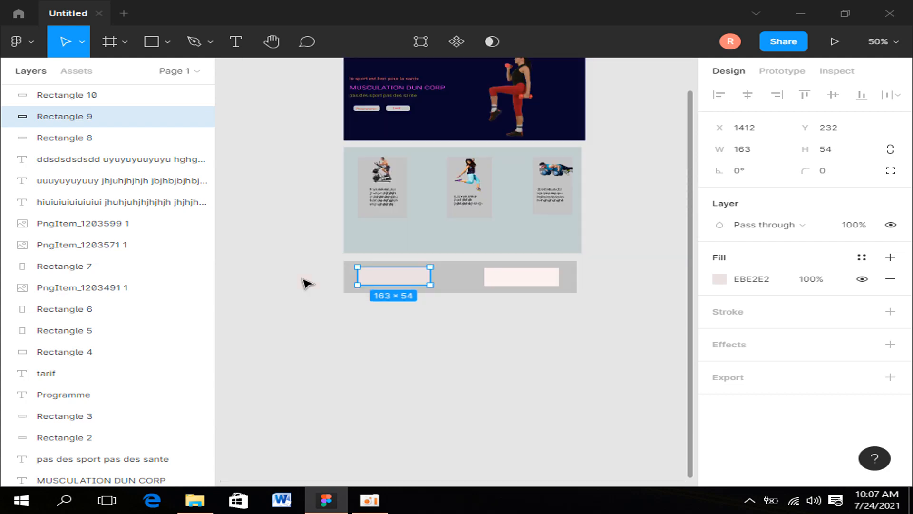
scroll(309, 283, up, 2)
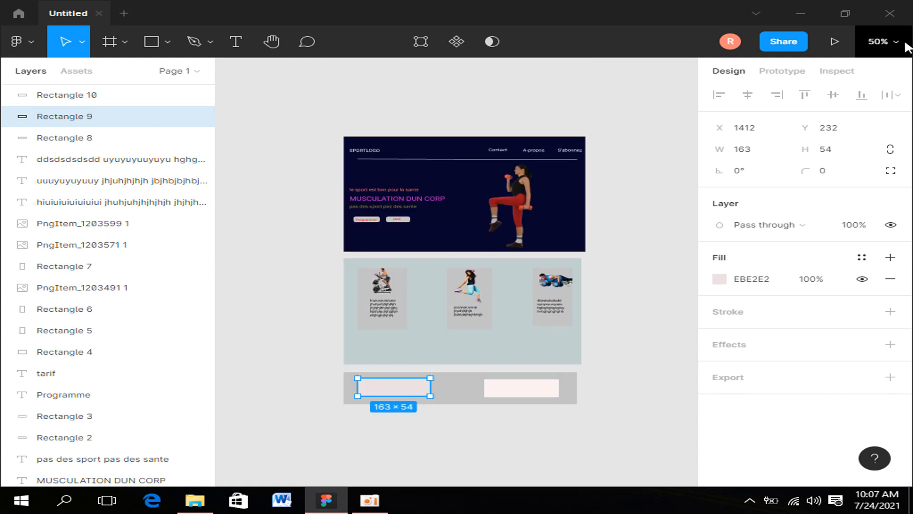
click(900, 46)
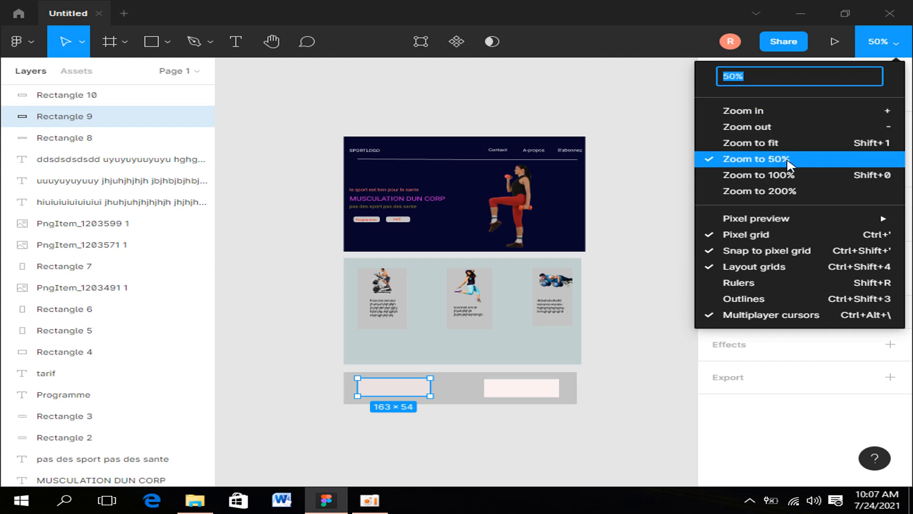
click(793, 177)
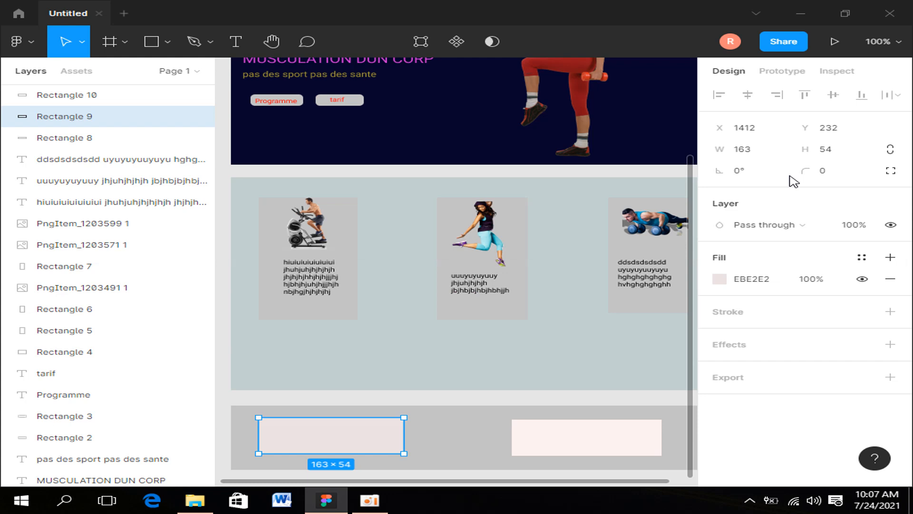
Step: Add a text box about 129 × 41 inside the bottom band's first pale rectangle and fill it with three lines of filler starting "eeeerererjuiouui"
scroll(625, 255, down, 5)
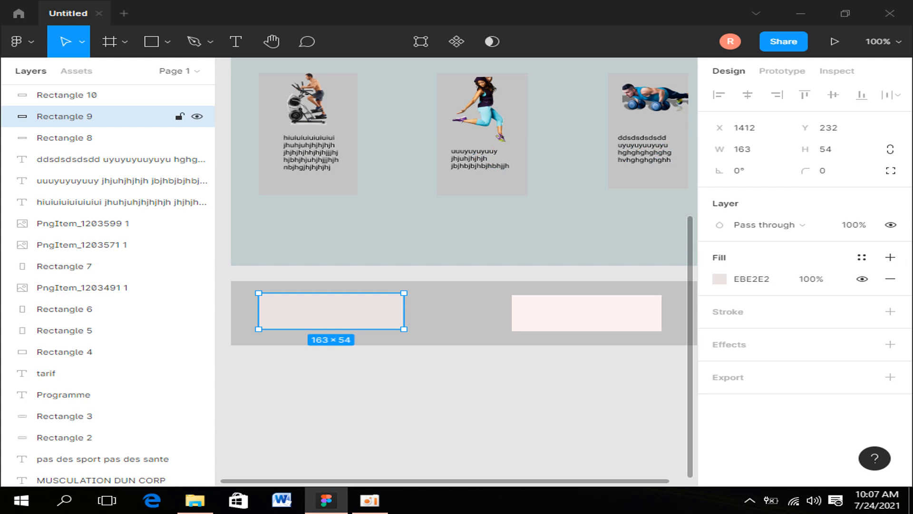
click(233, 42)
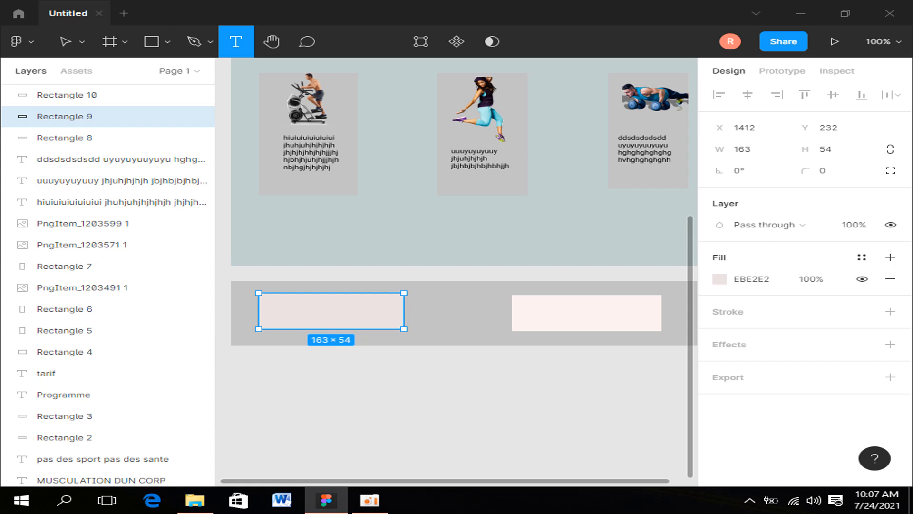
drag(268, 295, 385, 323)
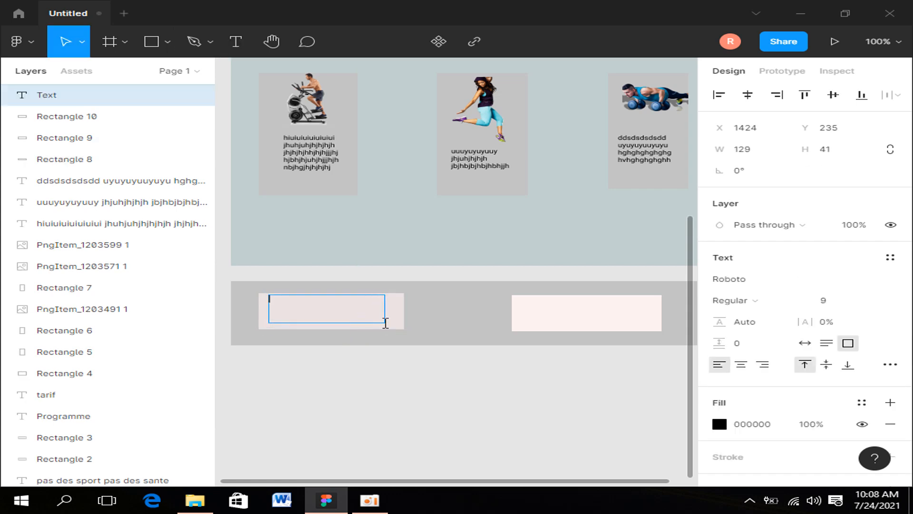
text(eeeerererjuiouui)
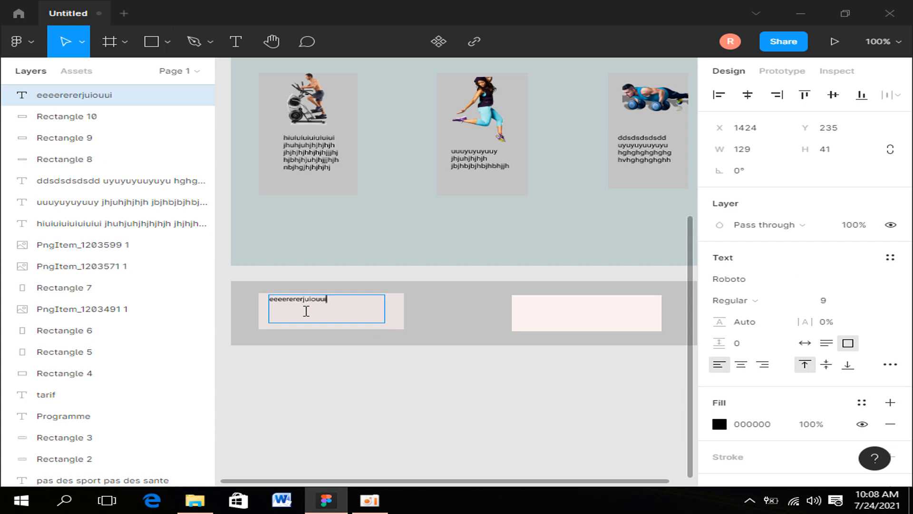
text(uiouiuuiu)
text(jhjhjhjhjhjh)
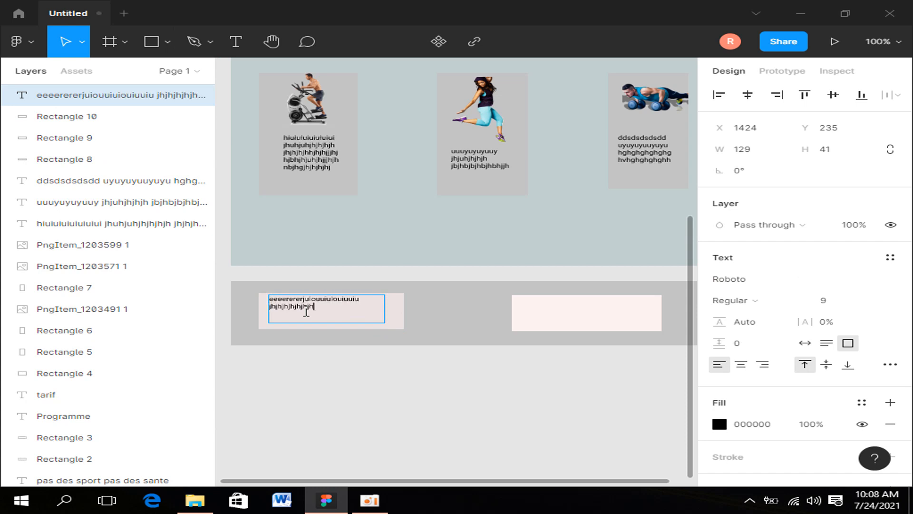
text(jhjhjhjhjh )
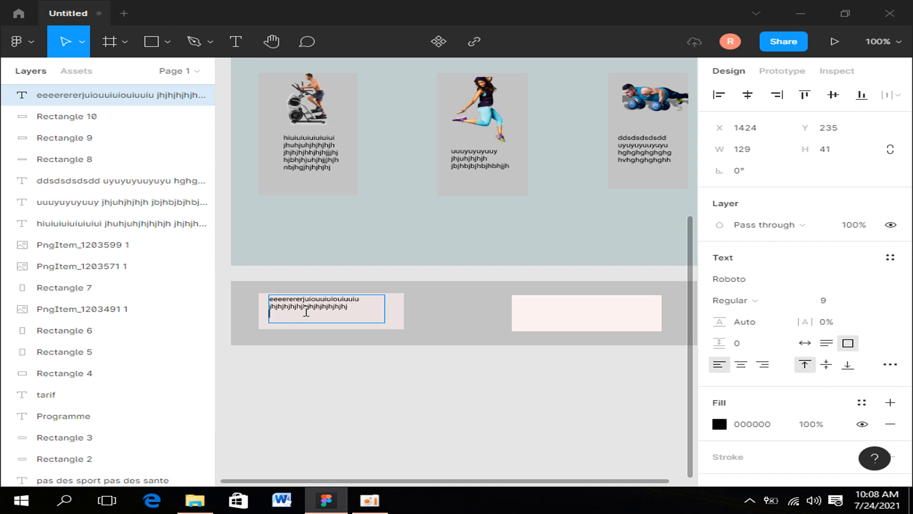
text(jbhjhjhjhjhjhjhjh)
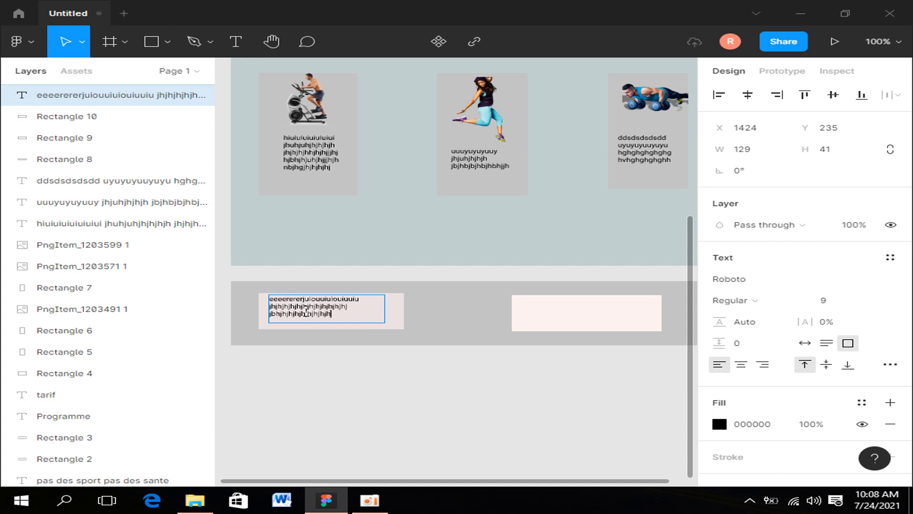
text(jhjhjhjjh)
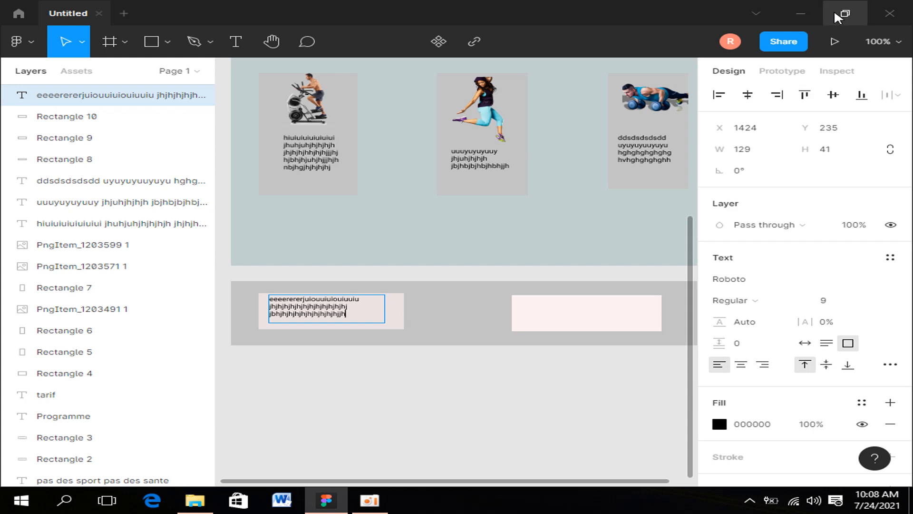
Step: Minimise the open windows, look through the images folder inside the desktop folder public5, and close it
click(797, 9)
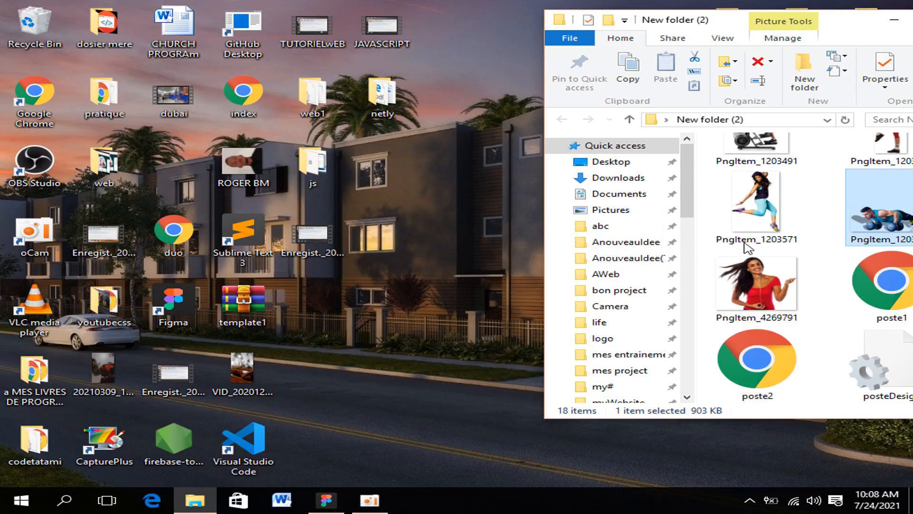
click(894, 20)
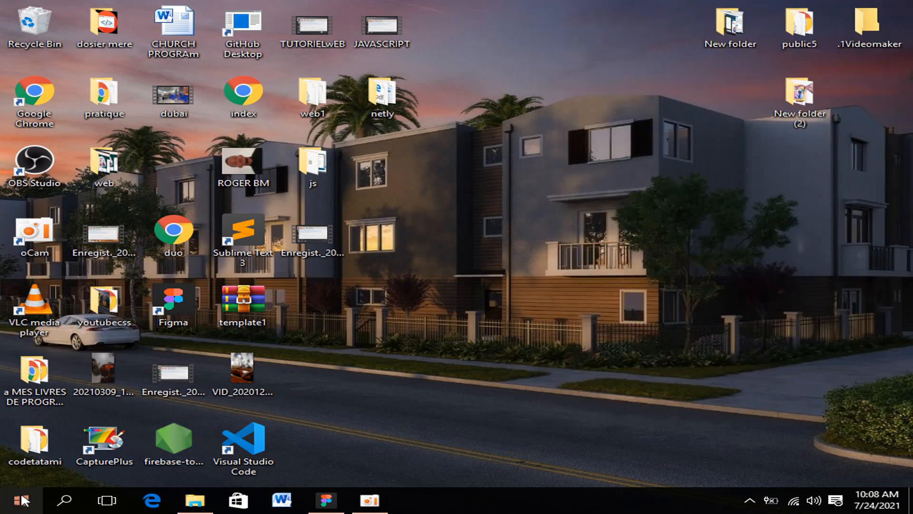
double_click(795, 34)
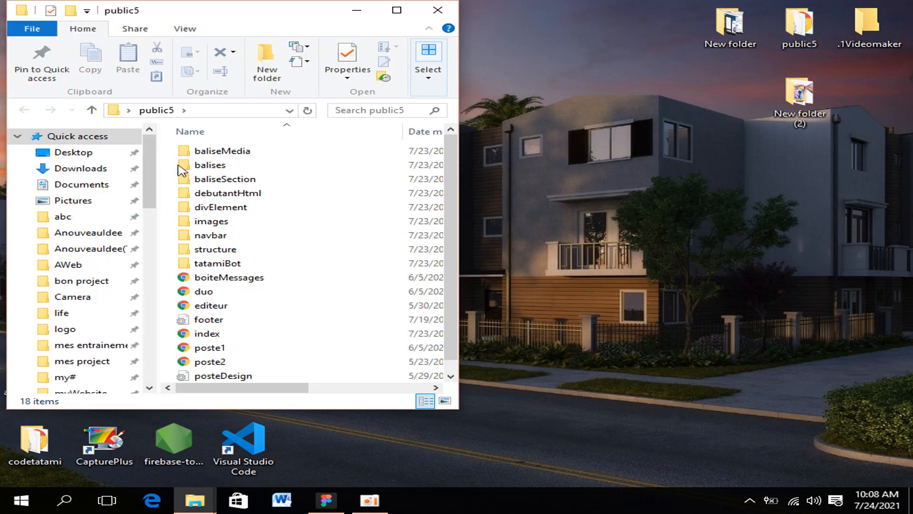
double_click(226, 220)
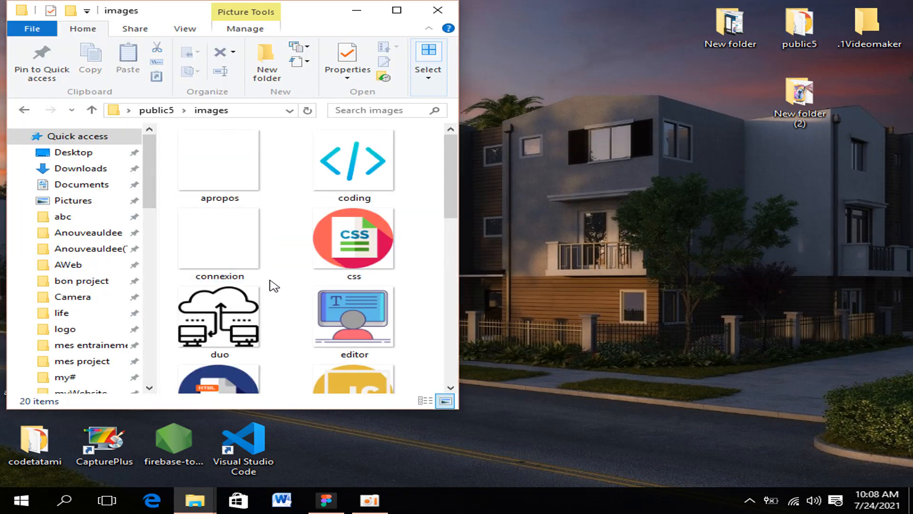
scroll(271, 277, down, 7)
scroll(270, 276, up, 7)
click(440, 10)
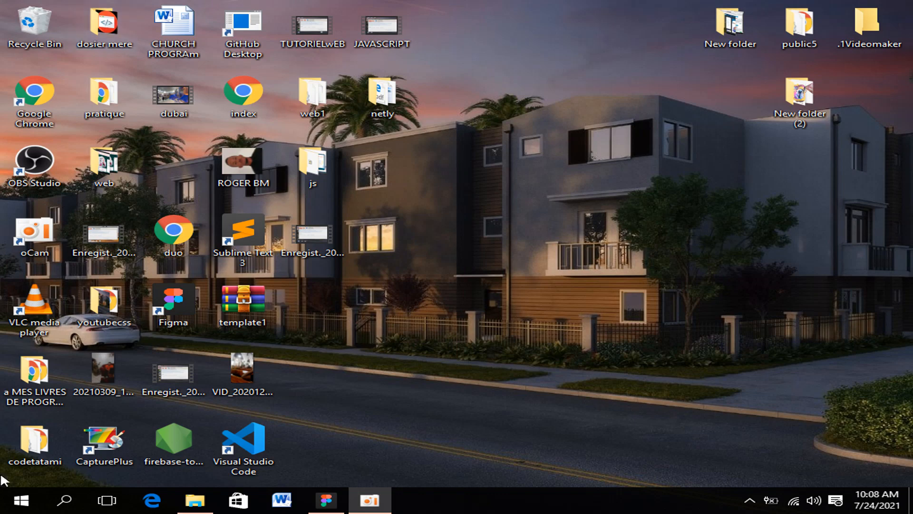
Step: Open a new File Explorer window and go to the xampp3 folder on Local Disk (C:)
click(19, 500)
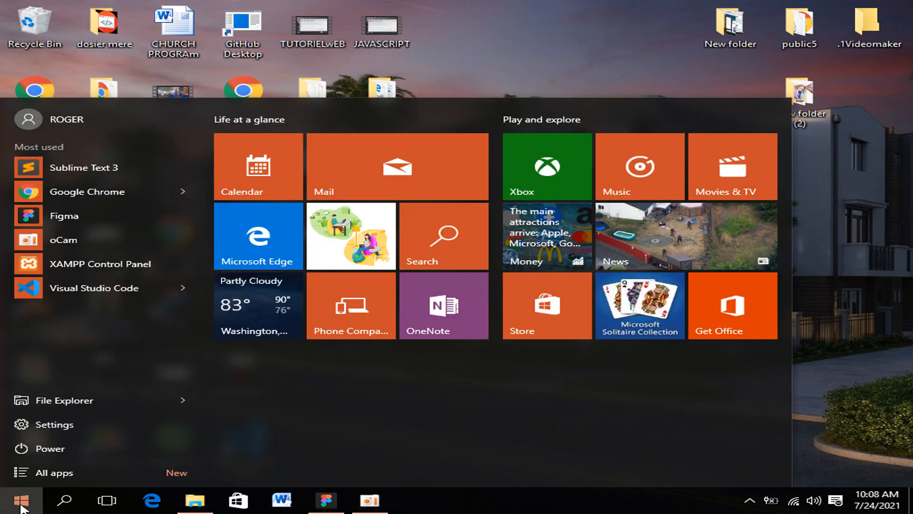
click(103, 288)
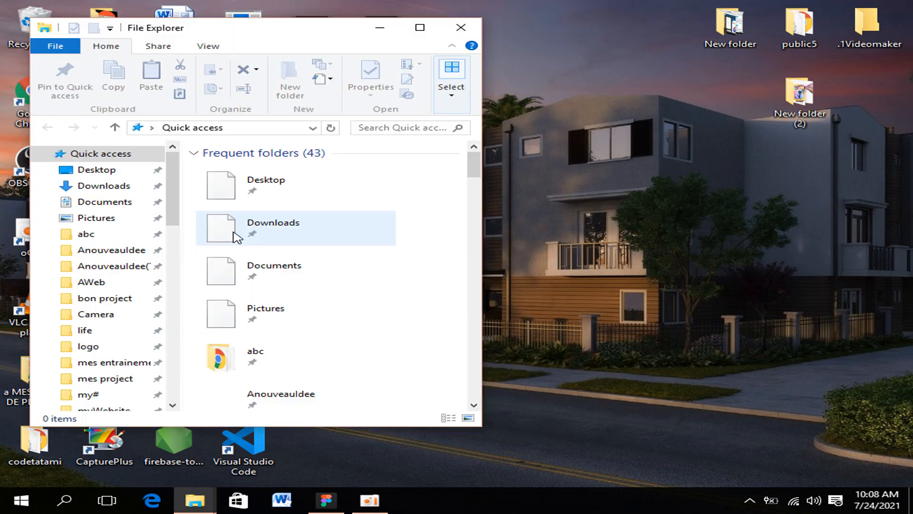
scroll(182, 383, down, 15)
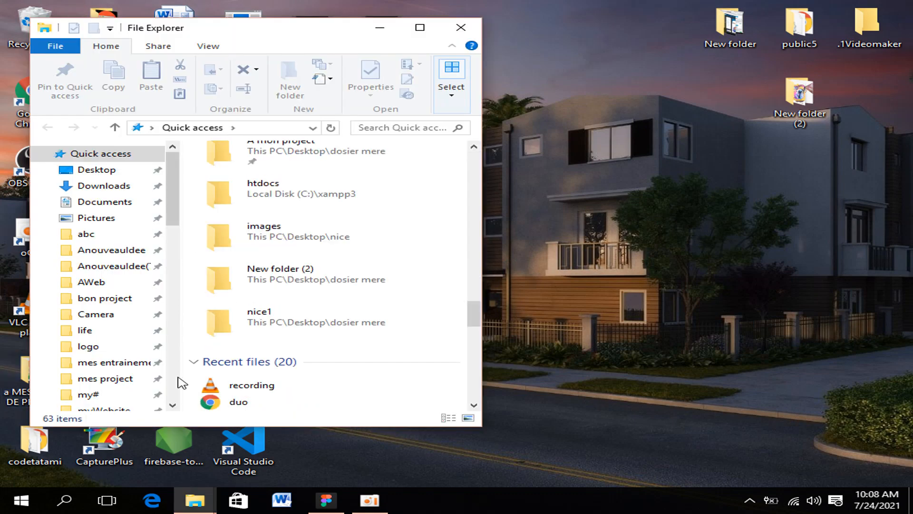
scroll(176, 382, down, 10)
click(119, 369)
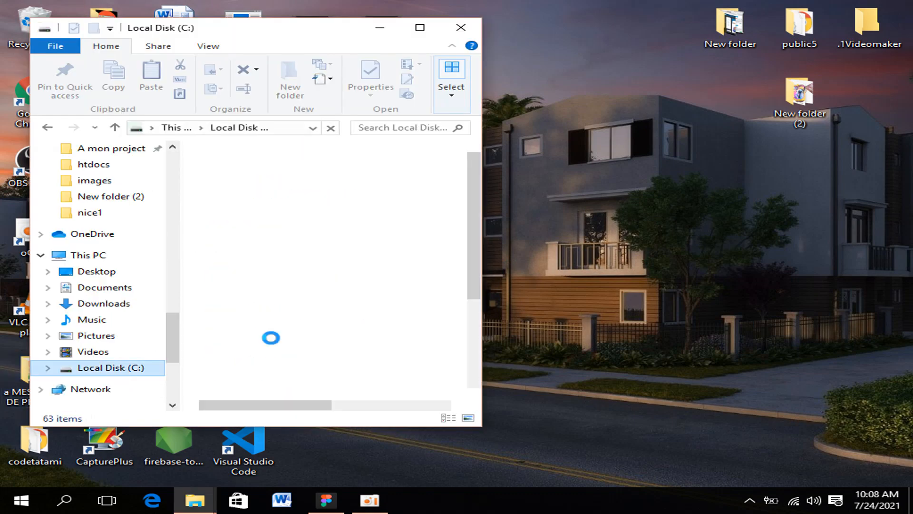
scroll(271, 344, down, 4)
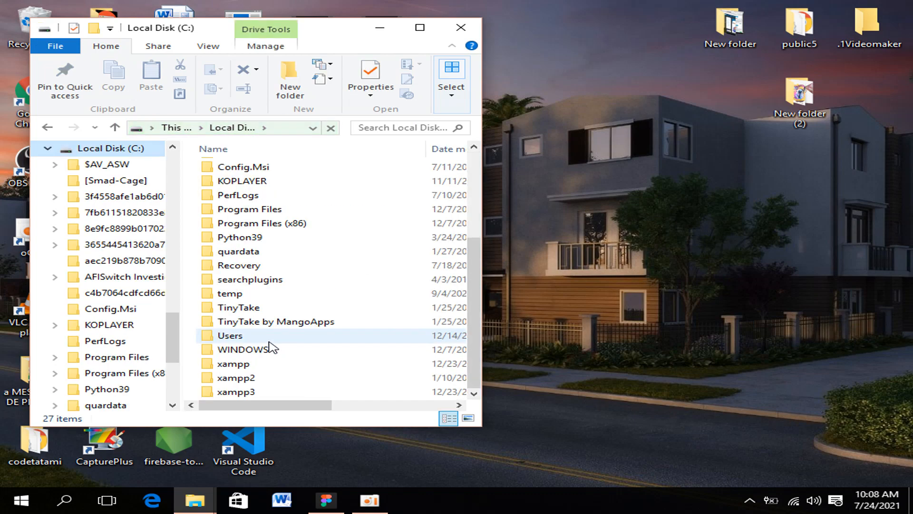
double_click(228, 391)
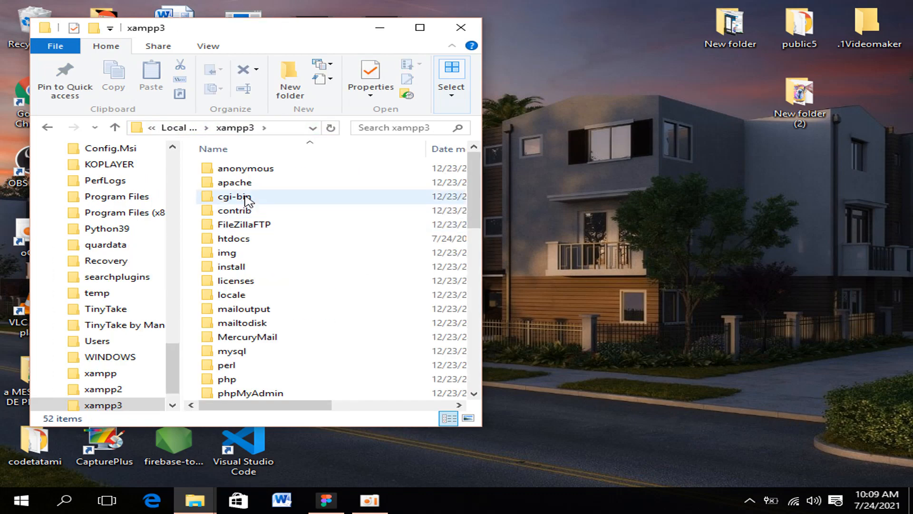
Step: Go through htdocs and projectAA to open the images1 folder
scroll(276, 312, down, 4)
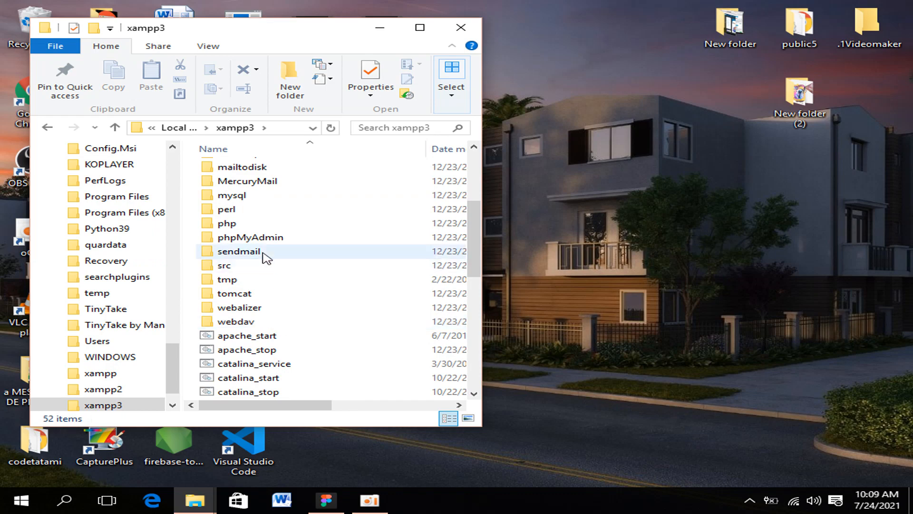
scroll(267, 258, down, 2)
scroll(266, 258, up, 6)
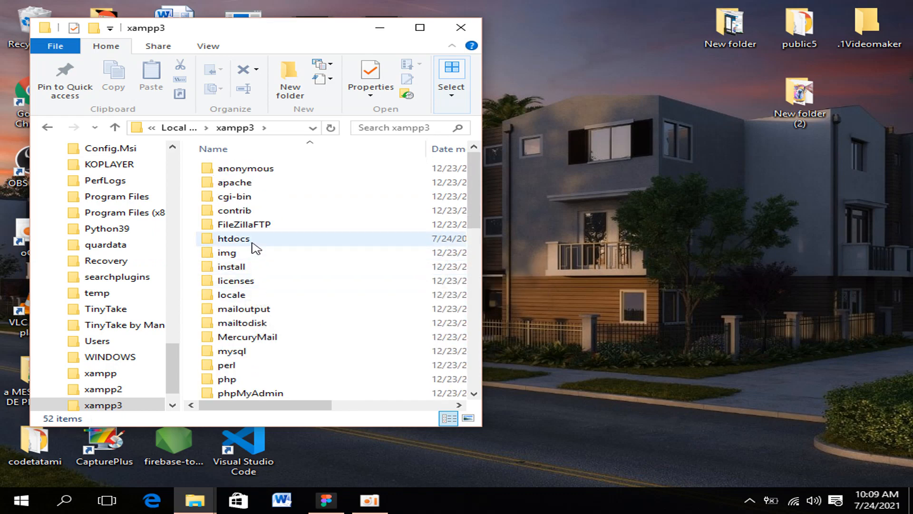
double_click(252, 241)
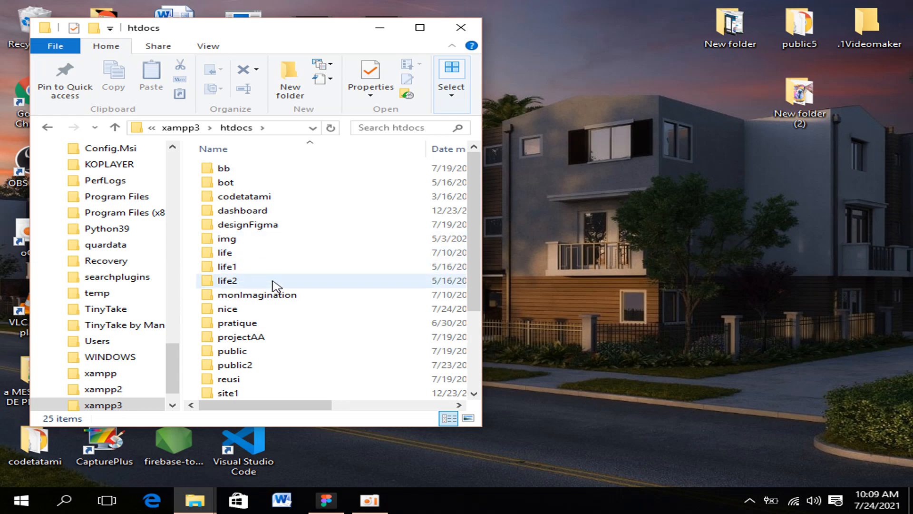
scroll(275, 286, down, 3)
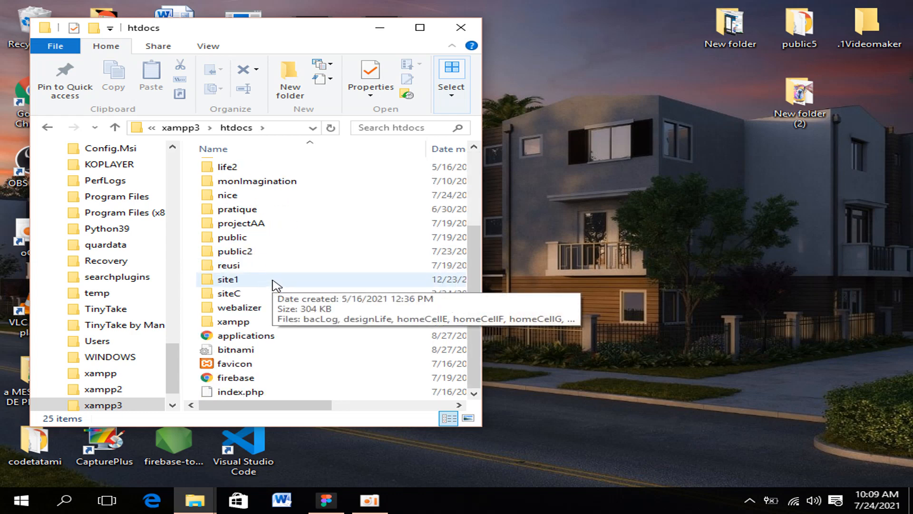
double_click(252, 225)
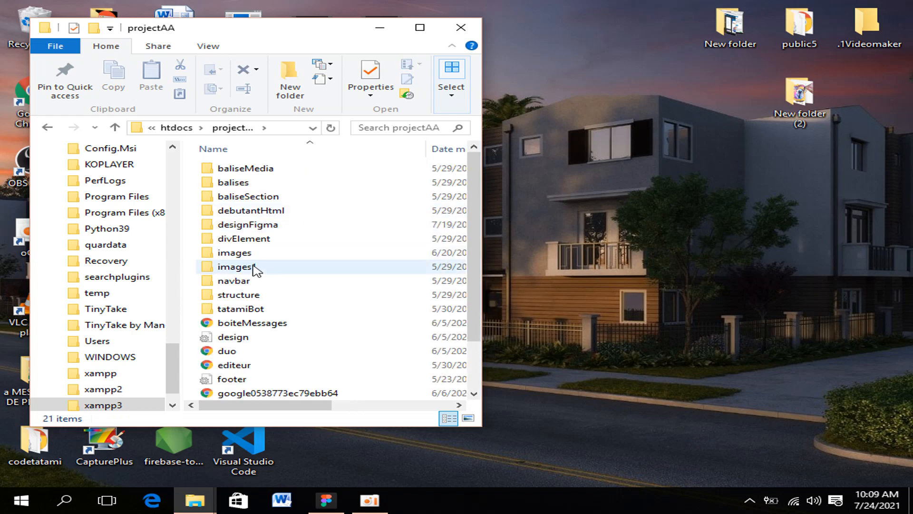
double_click(251, 268)
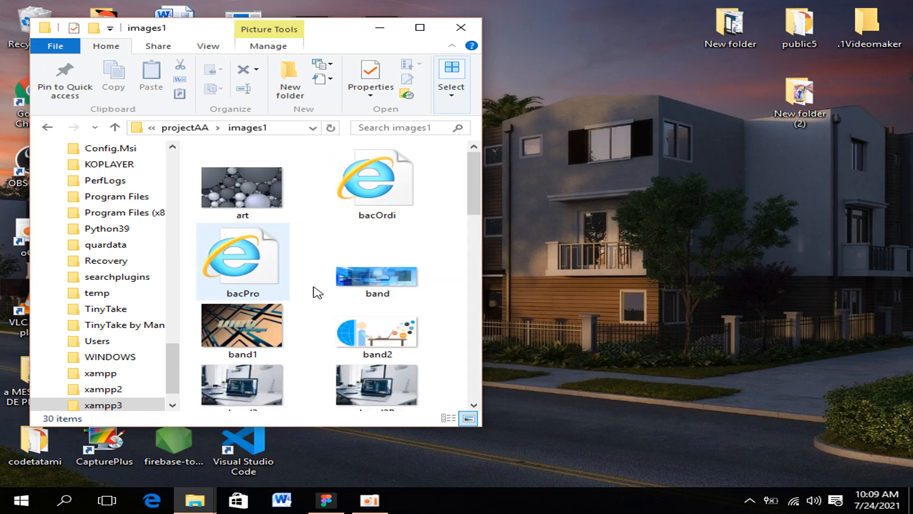
Step: Look through the pictures in the images1 folder and minimise its window
scroll(317, 293, down, 10)
scroll(317, 292, up, 10)
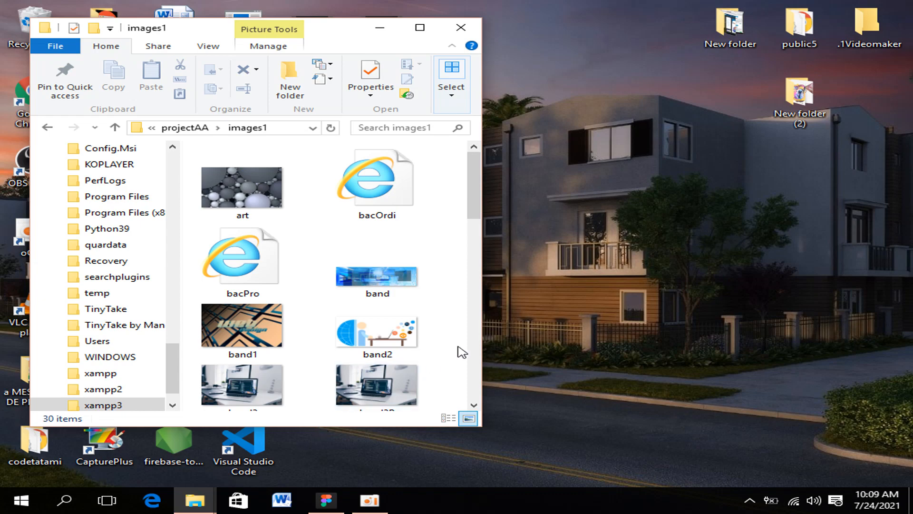
click(554, 291)
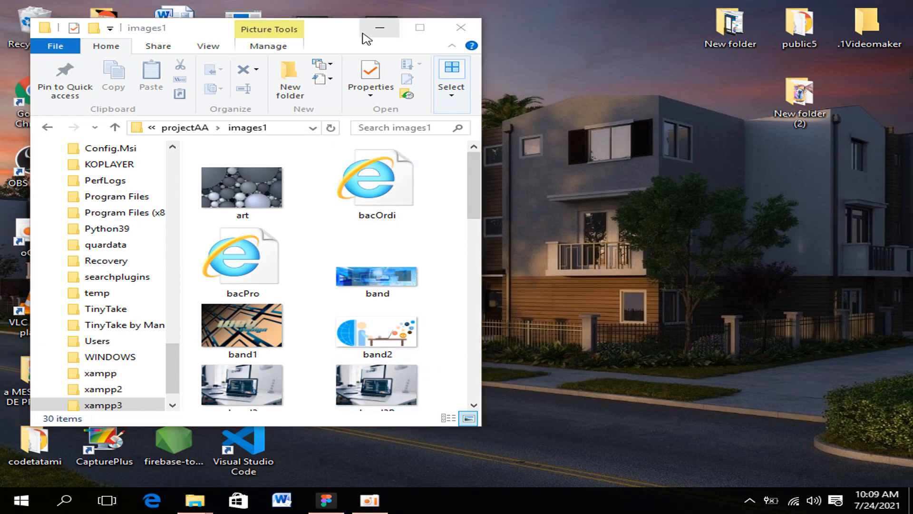
click(380, 28)
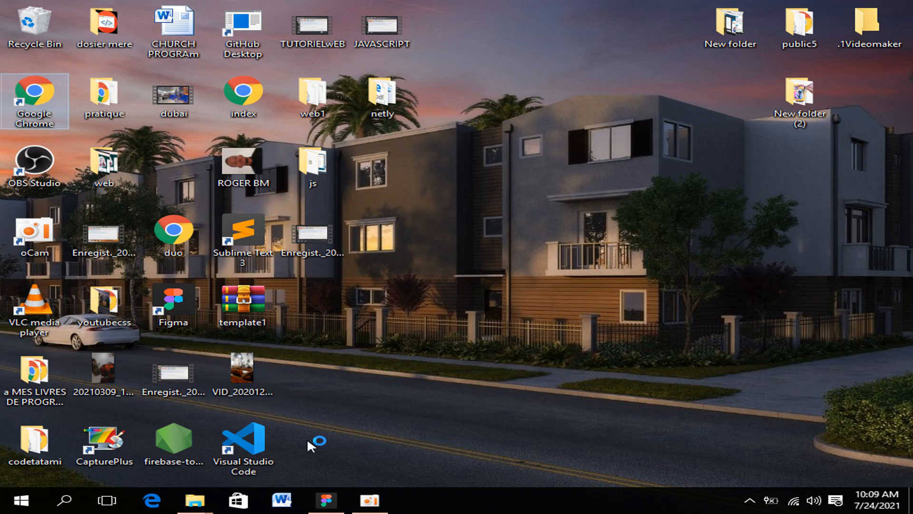
Step: Switch back to Figma, hide the interface panels and look over the page design from the hero section to the bottom band
click(325, 498)
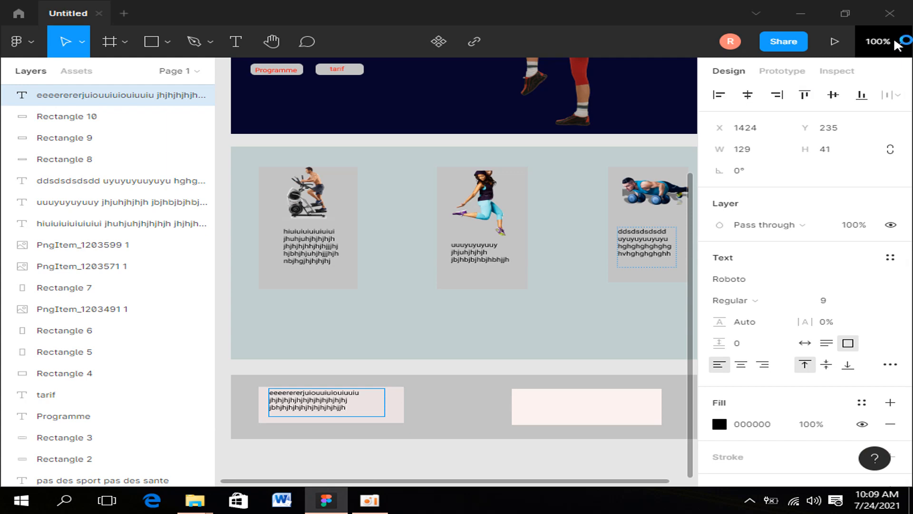
right_click(340, 443)
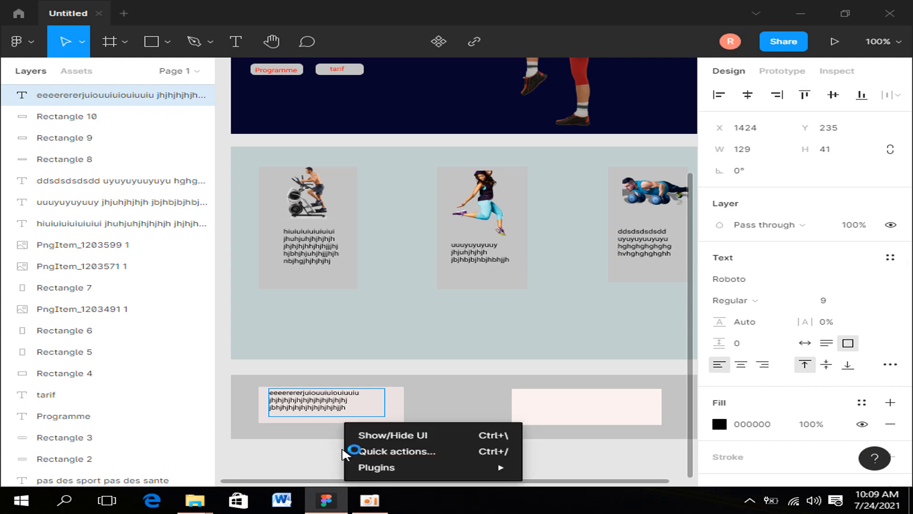
click(376, 433)
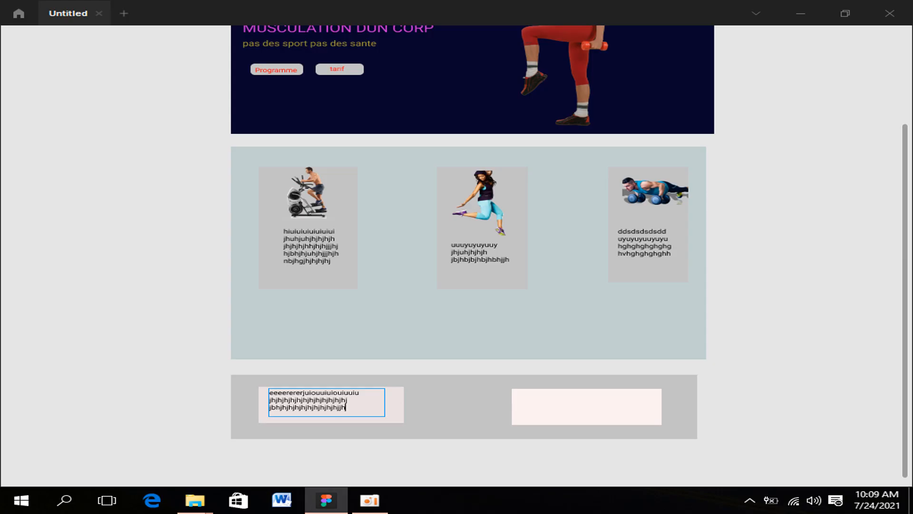
scroll(376, 438, up, 5)
scroll(375, 438, down, 6)
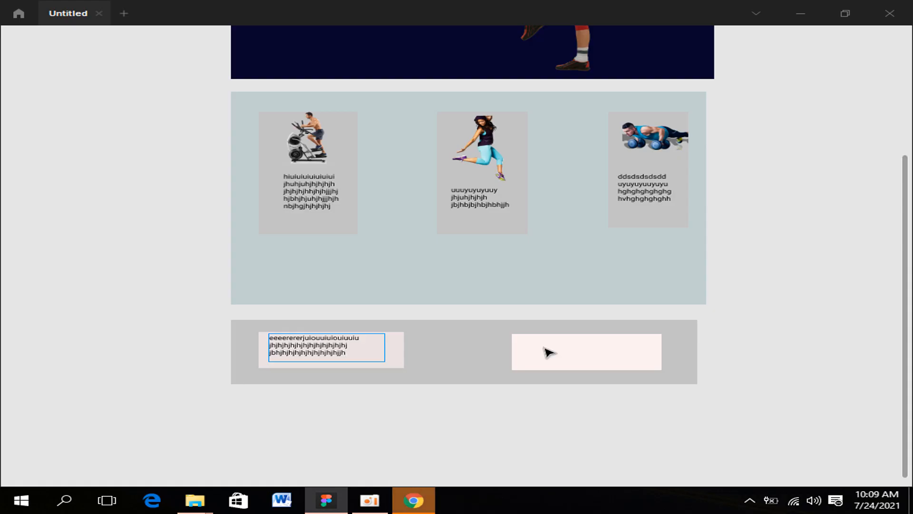
scroll(547, 351, up, 2)
scroll(546, 351, up, 3)
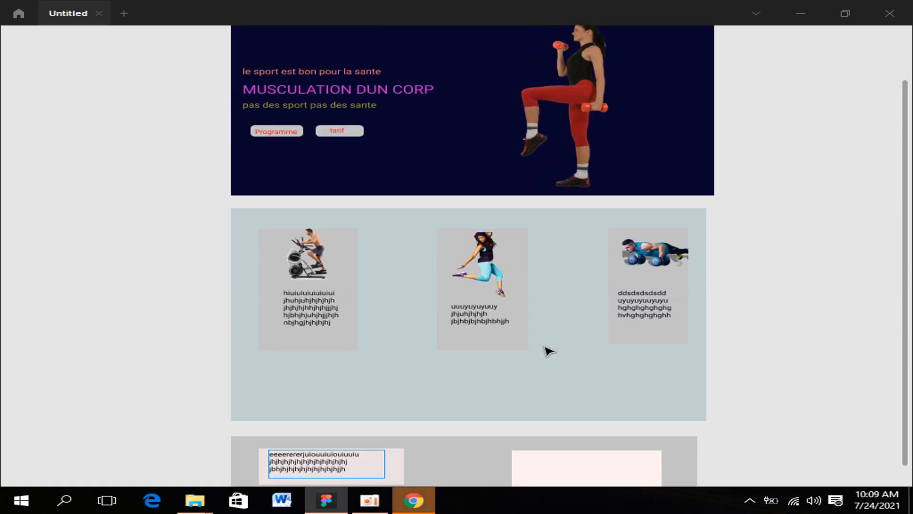
scroll(547, 350, down, 2)
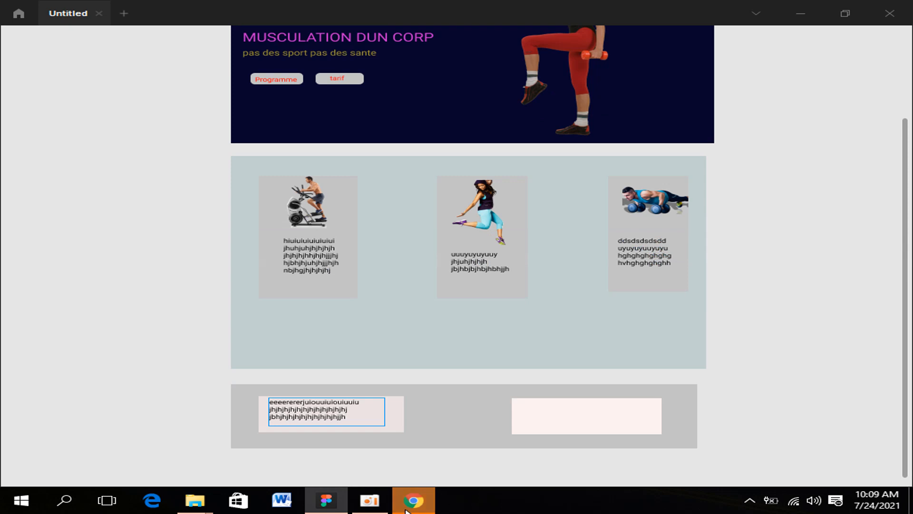
Step: Switch to Chrome, search Google for "flate icone" and open the Flaticon website from the results
mouse_move(415, 497)
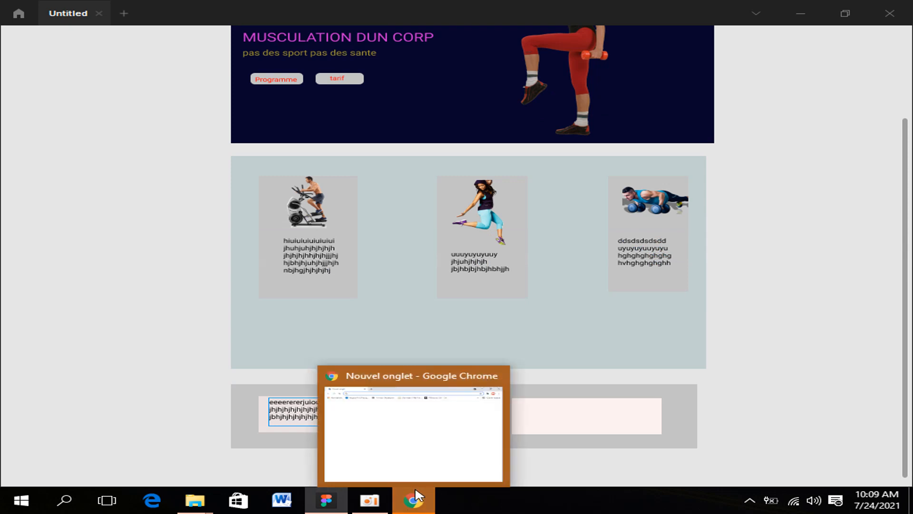
click(414, 498)
click(133, 35)
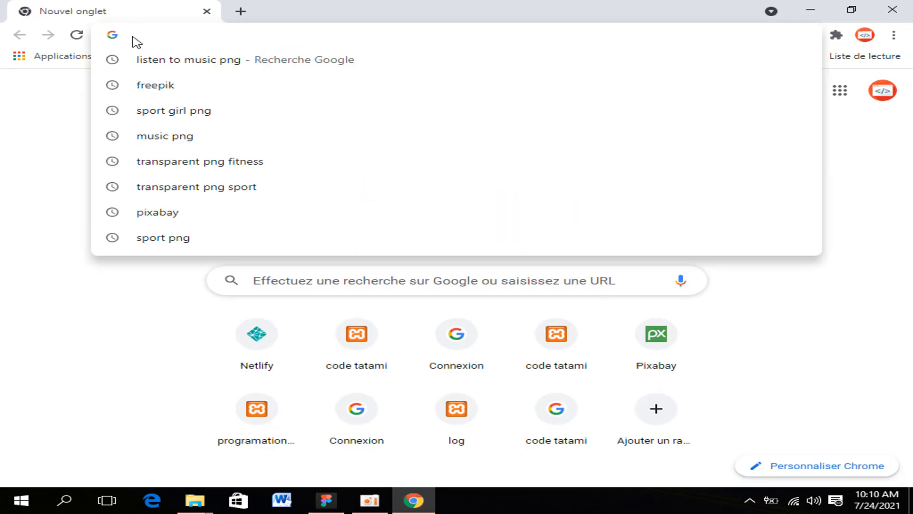
text(flaticon.com)
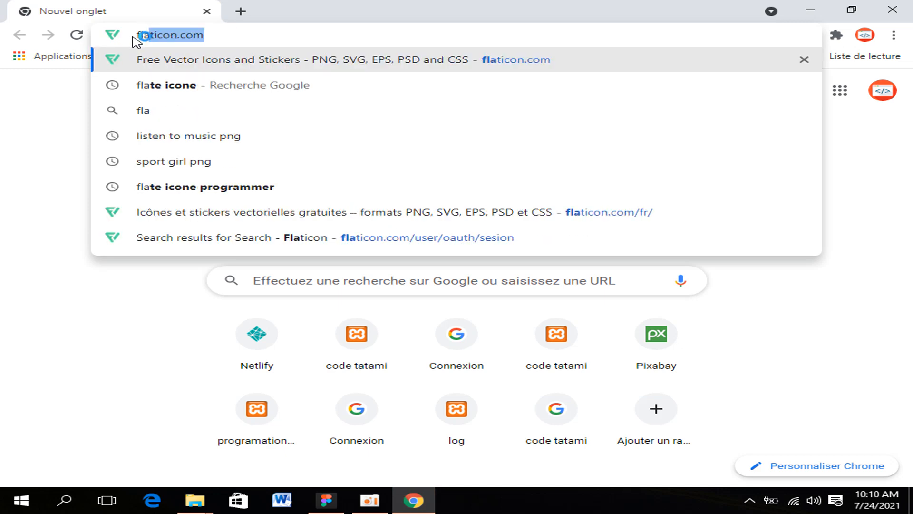
click(169, 85)
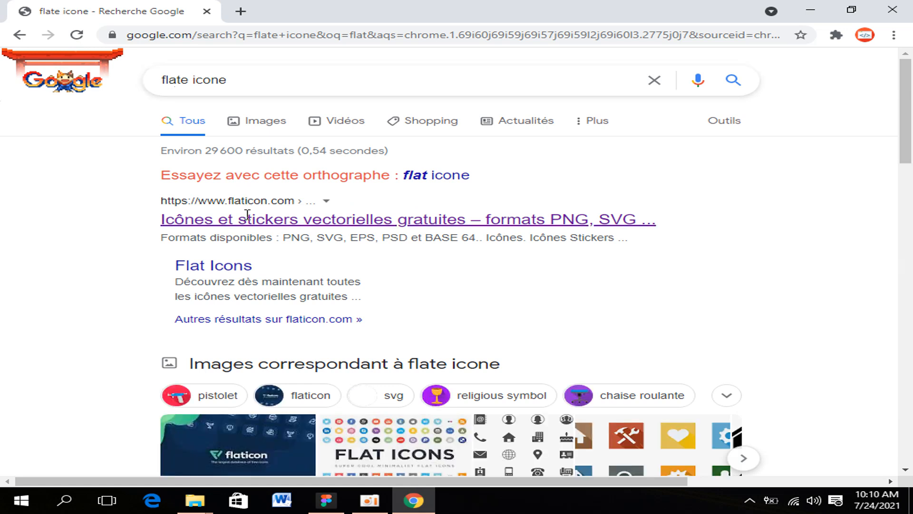
click(245, 223)
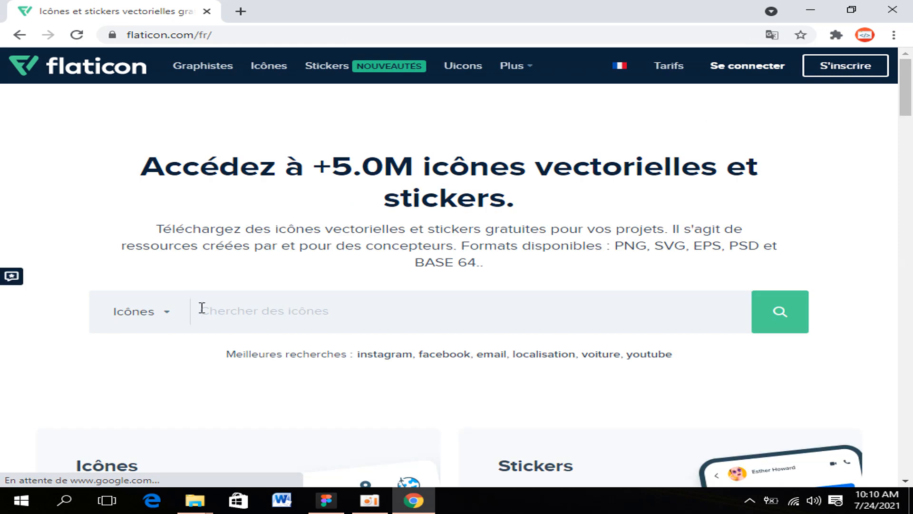
Step: Search Flaticon for "youtube" icons
click(202, 308)
text(sout)
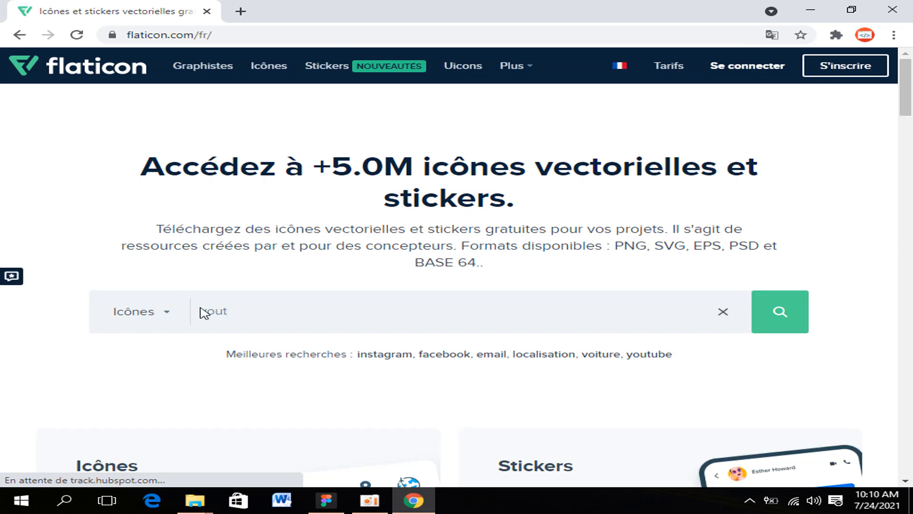
text(ube)
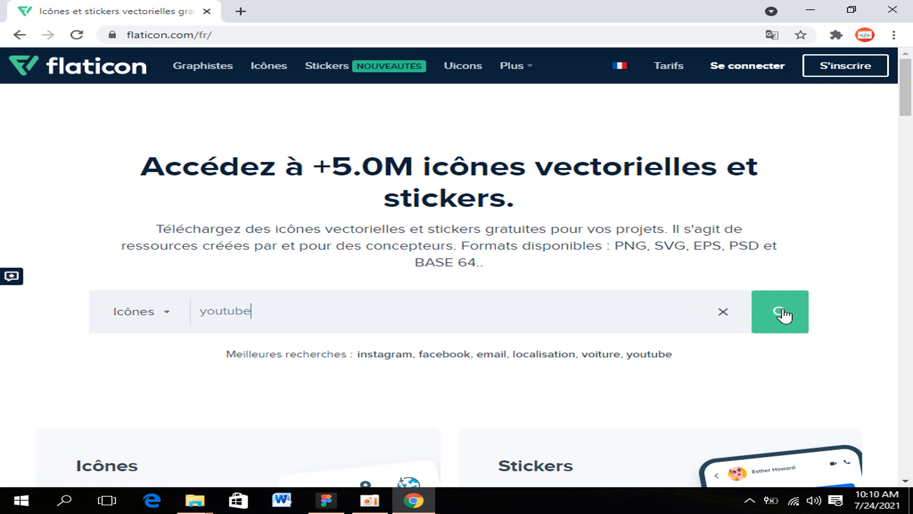
click(782, 314)
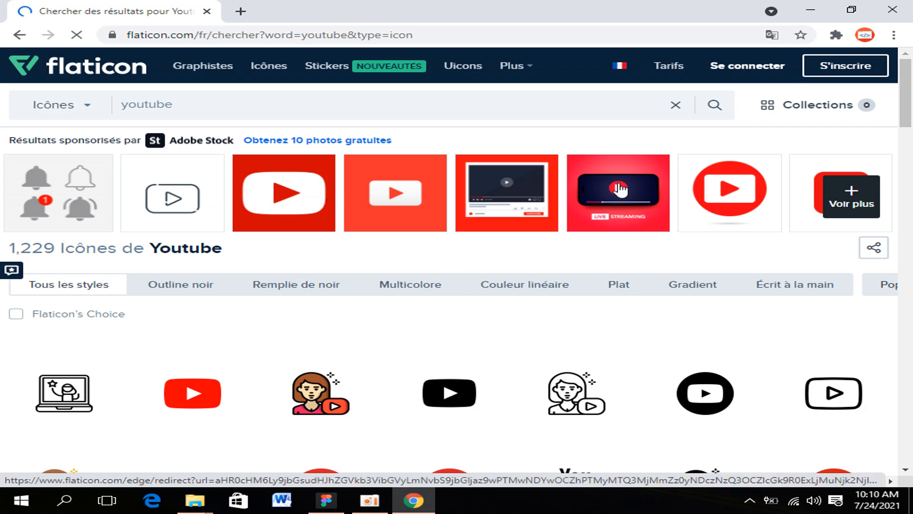
Step: Find the two-tone red YouTube icon by Freepik among the results and download it with the free option
scroll(620, 189, down, 4)
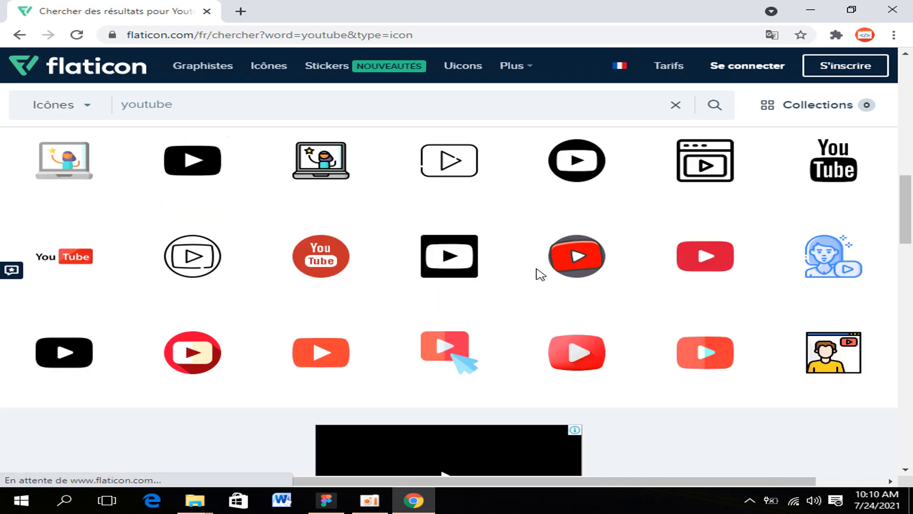
scroll(541, 274, down, 3)
scroll(540, 275, down, 6)
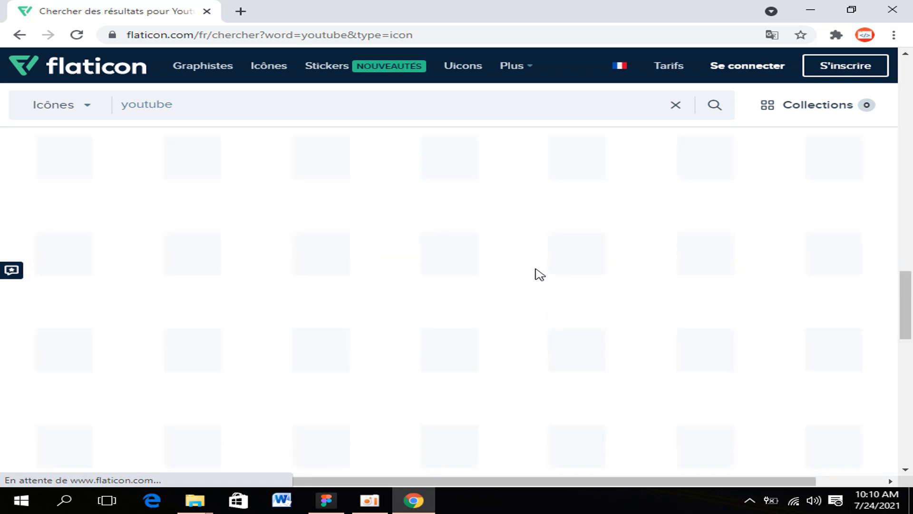
scroll(537, 275, down, 4)
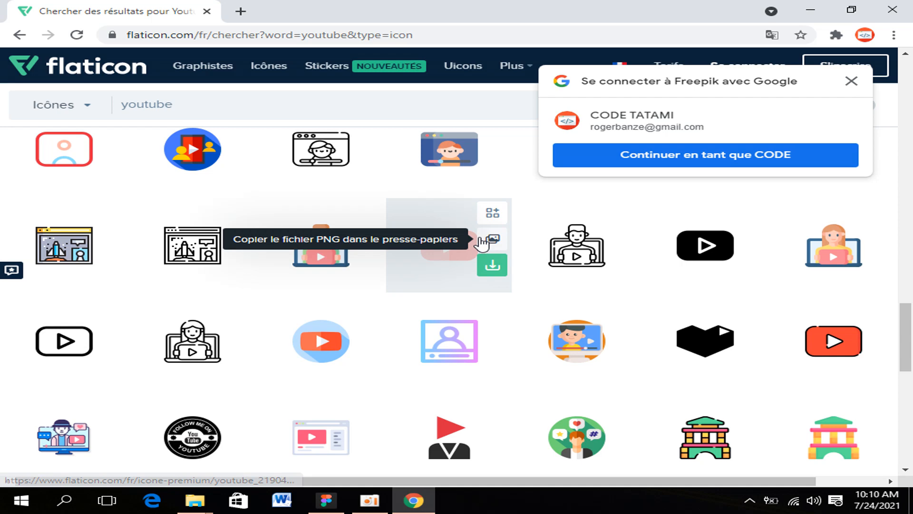
click(485, 262)
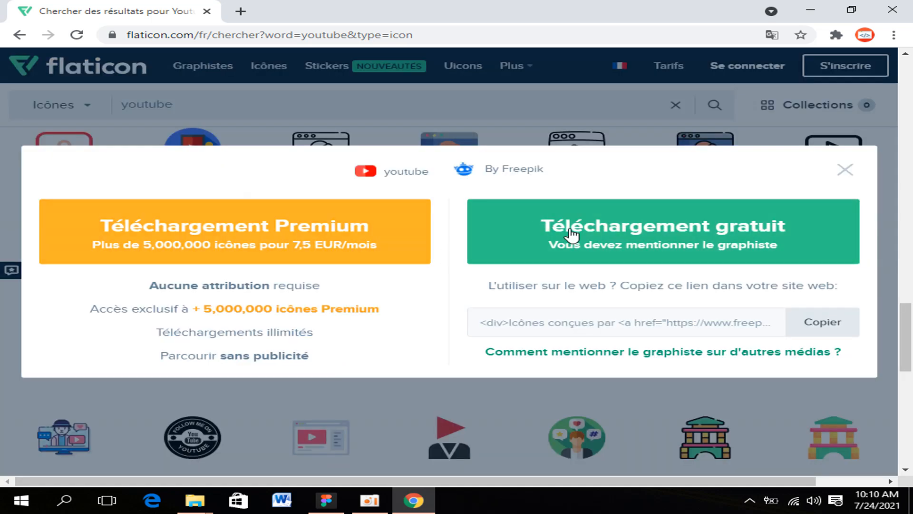
click(572, 235)
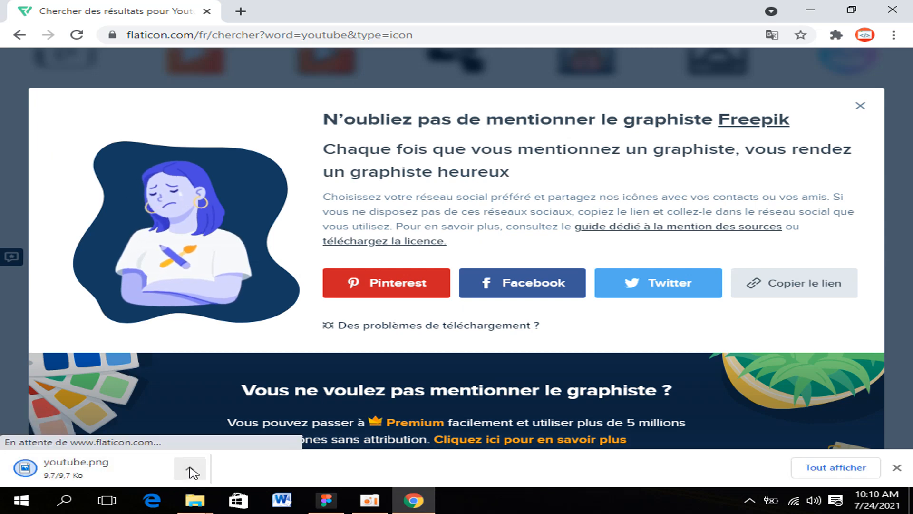
Step: Show the downloaded youtube.png in its folder and, in Figma, place the icon in the left part of the bottom band's empty pale rectangle
click(190, 469)
click(254, 423)
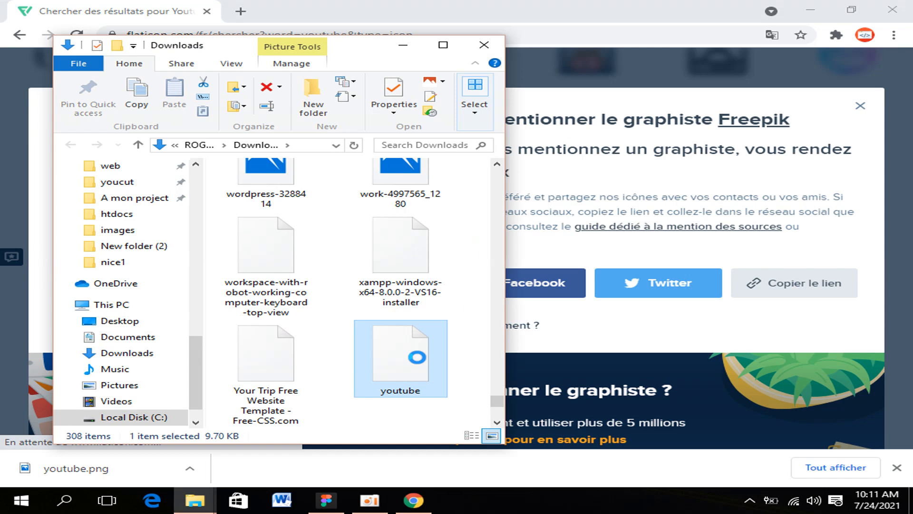
right_click(418, 361)
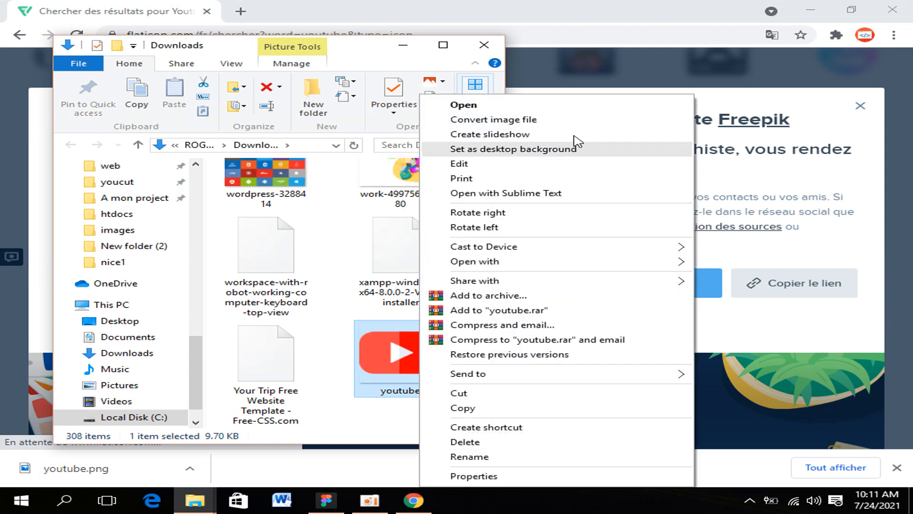
click(477, 311)
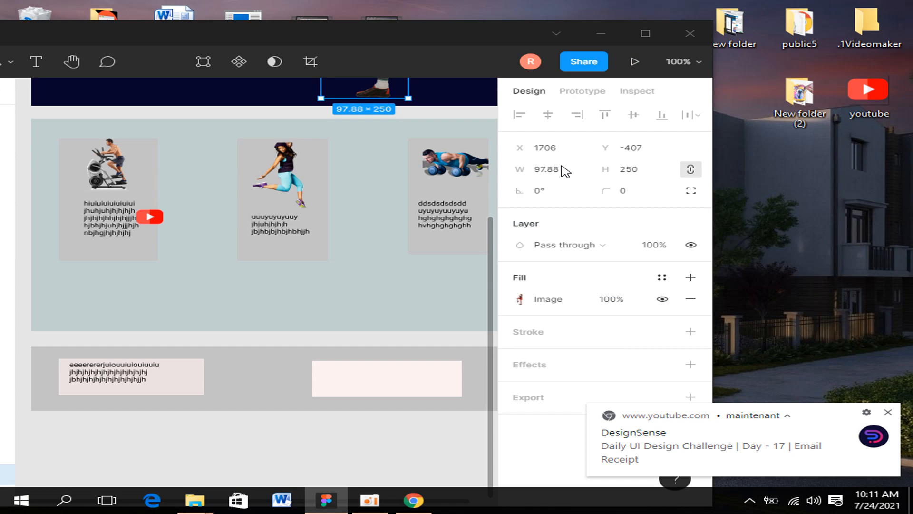
drag(150, 216, 334, 380)
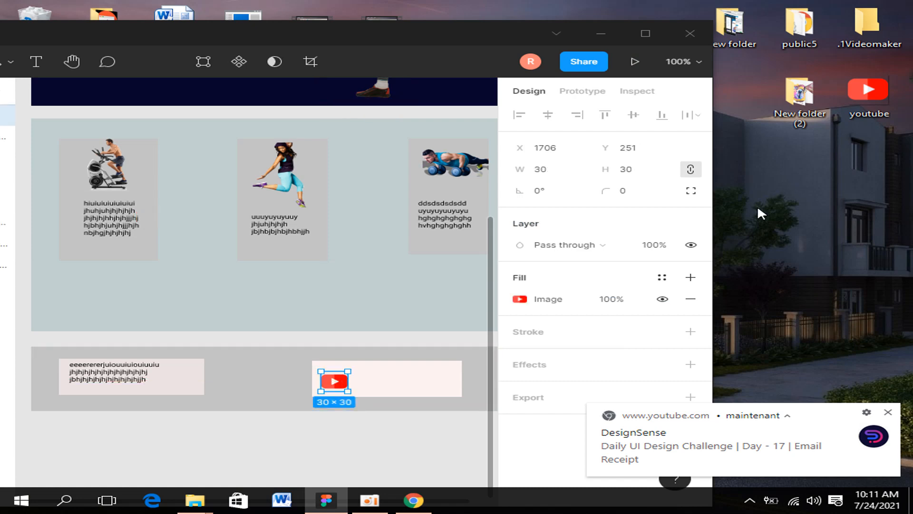
Step: Return to Flaticon in Chrome, dismiss the attribution notice, search for "facebook" icons and close the Adobe Stock pop-up window
click(421, 500)
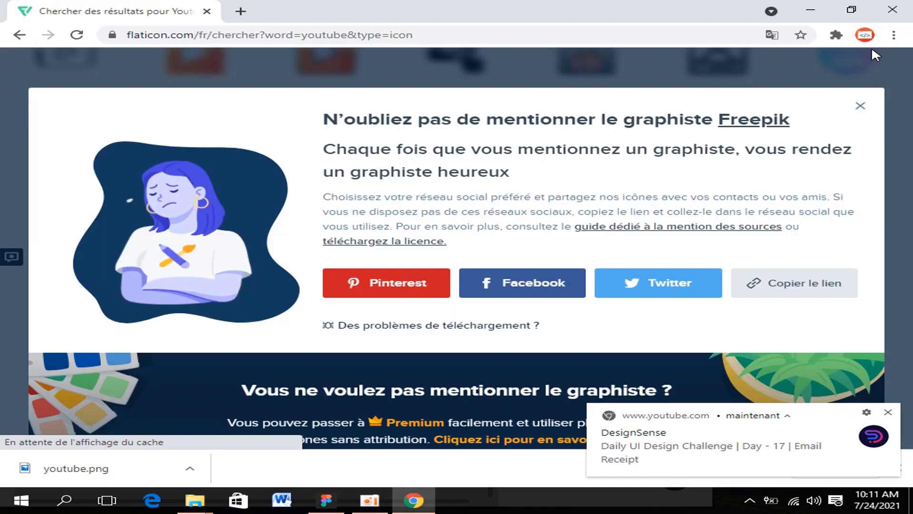
click(862, 106)
click(222, 103)
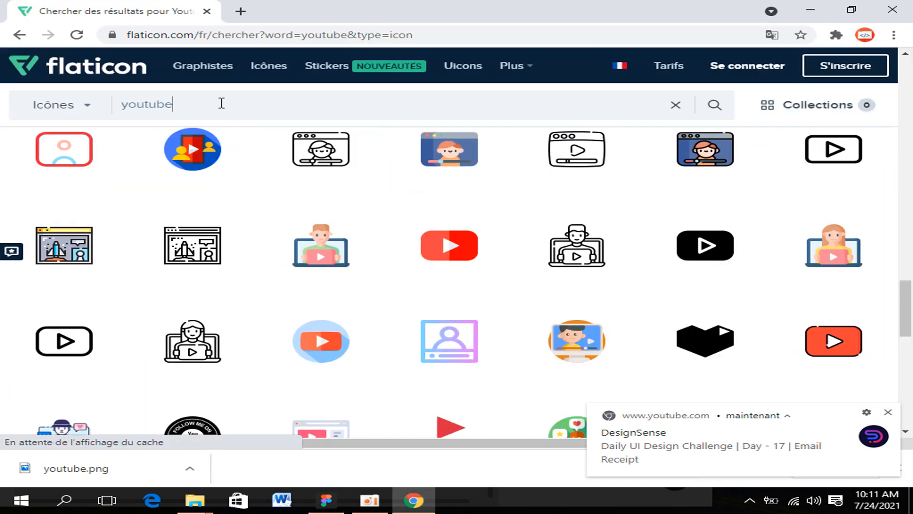
key(BackSpace)
key(BackSpace)
key(BackSpace)
key(BackSpace)
key(BackSpace)
key(BackSpace)
key(BackSpace)
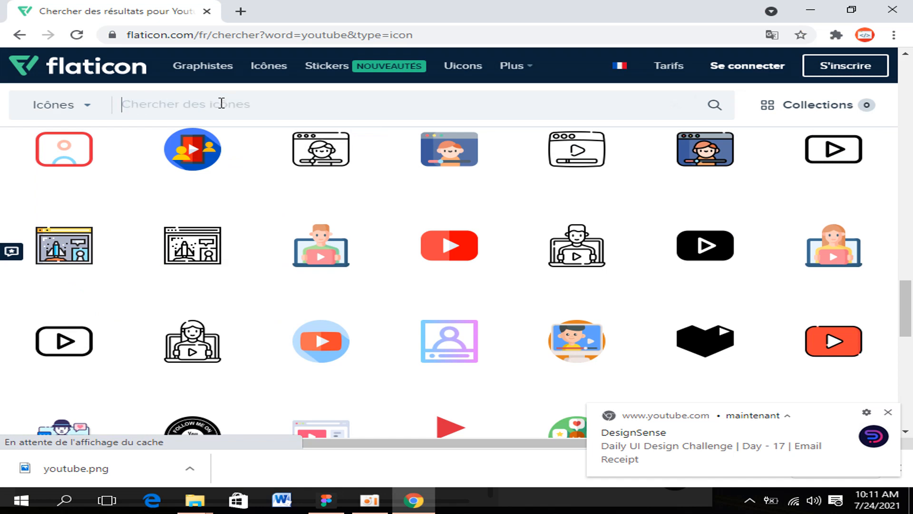
text(face)
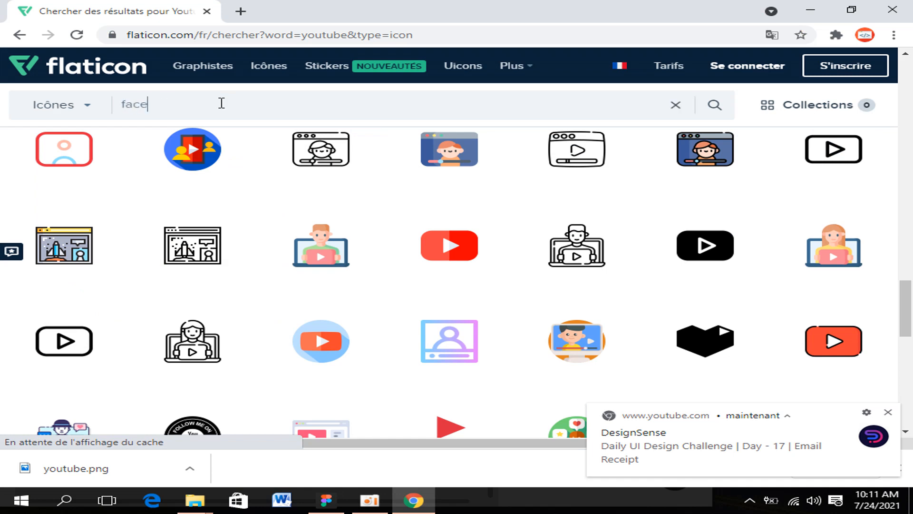
text(book)
click(712, 109)
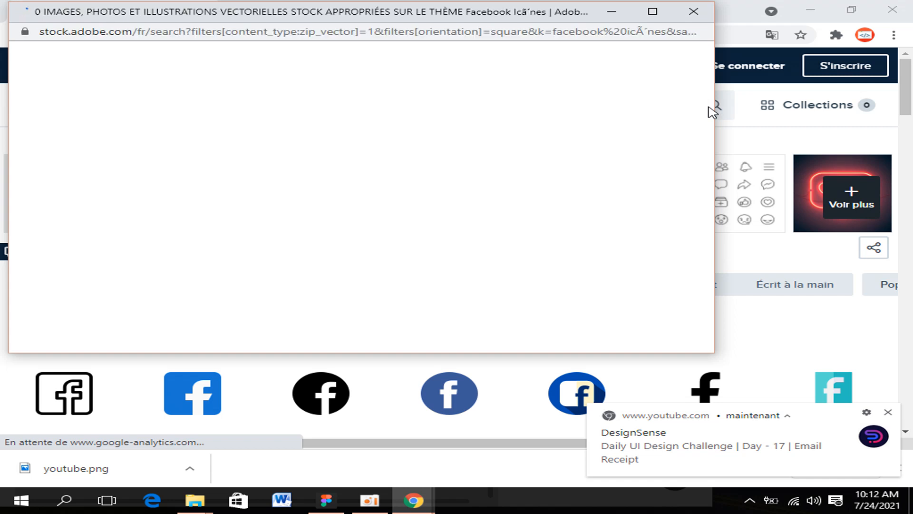
click(697, 18)
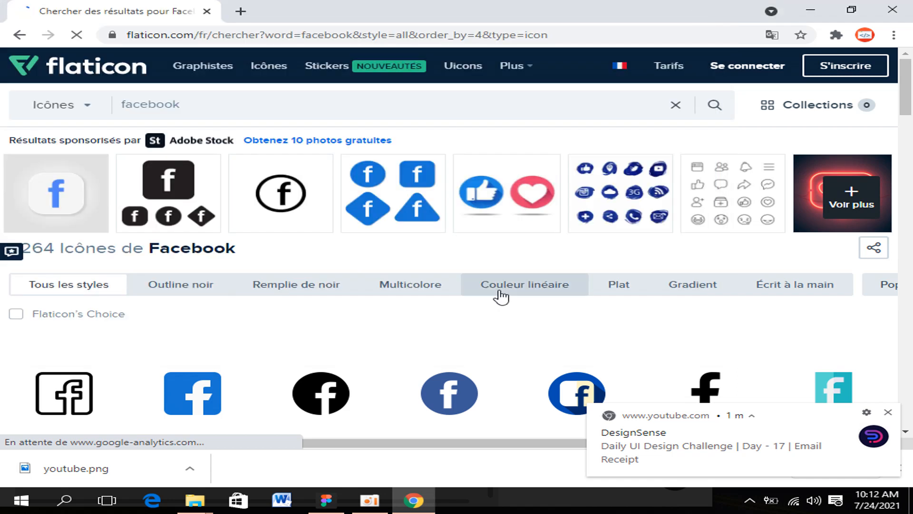
Step: Open the page of the blue square Facebook icon by Freepik and sign in with the suggested Google account
scroll(501, 297, down, 3)
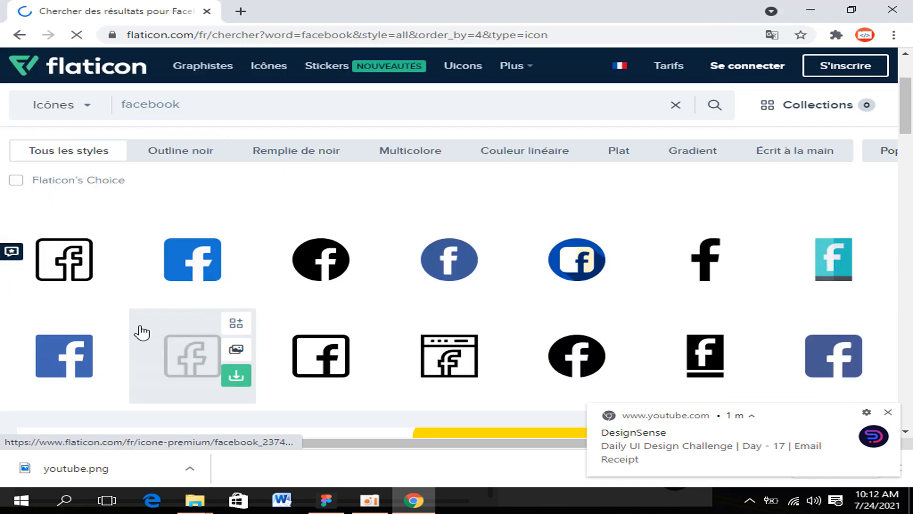
click(72, 360)
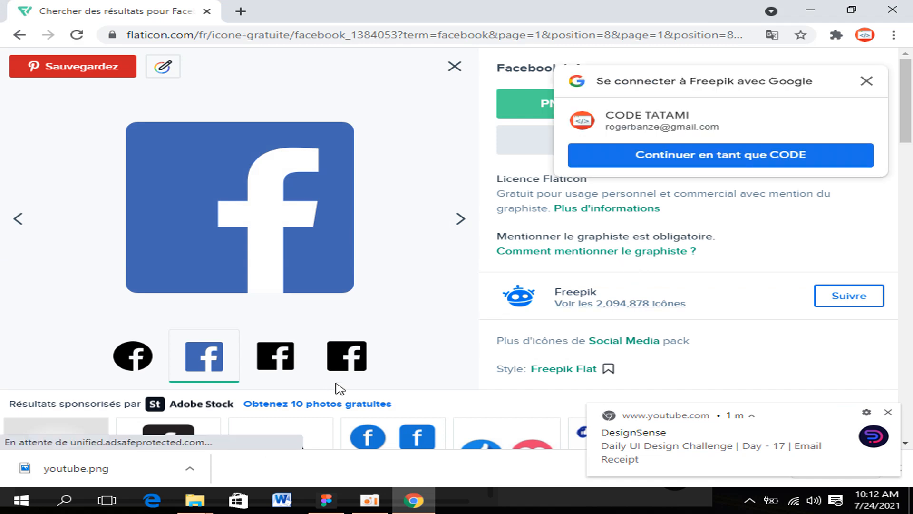
click(778, 154)
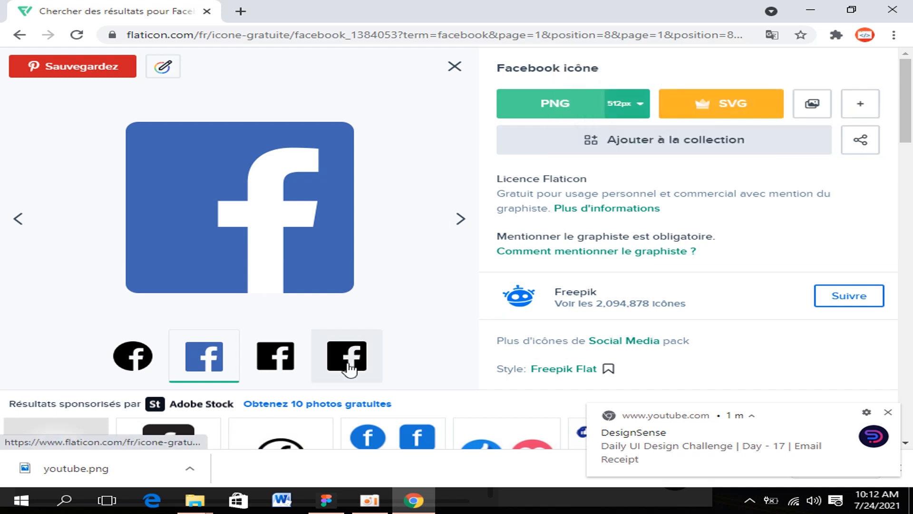
click(364, 352)
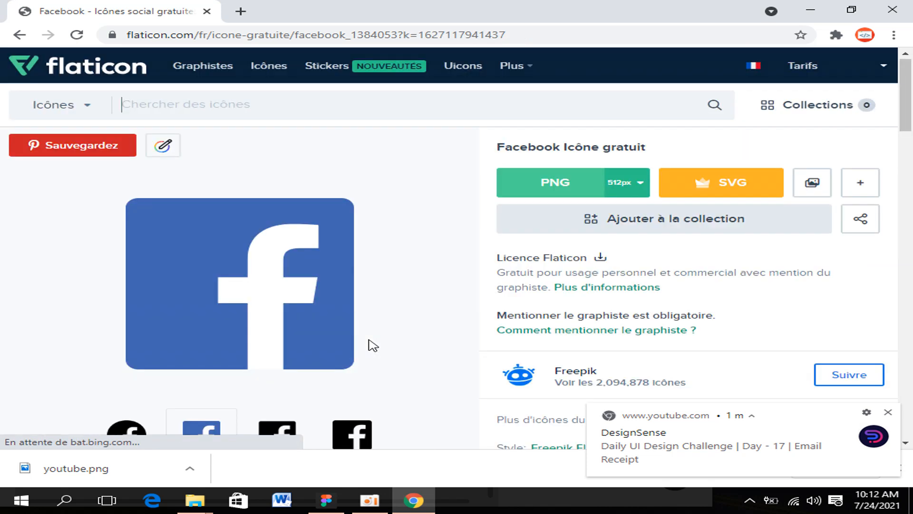
Step: Download the Facebook icon as a 512px PNG and show facebook.png in its folder
click(586, 184)
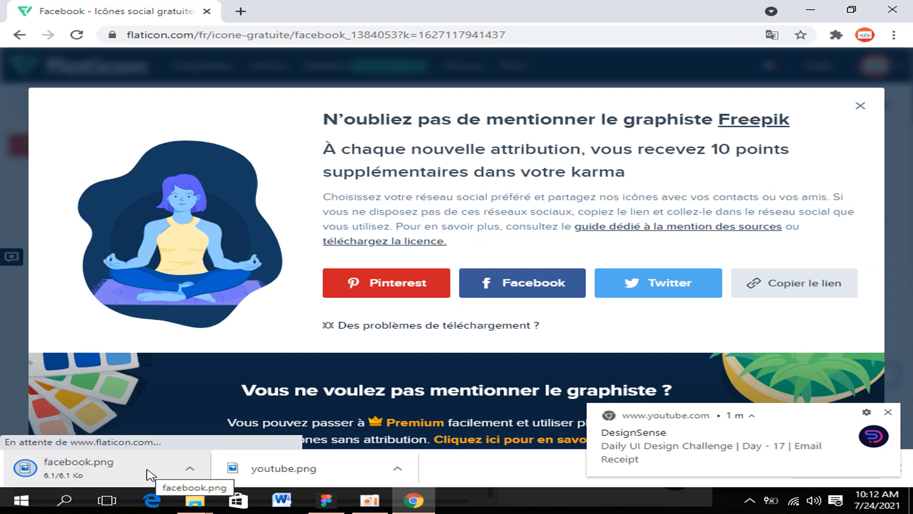
click(189, 473)
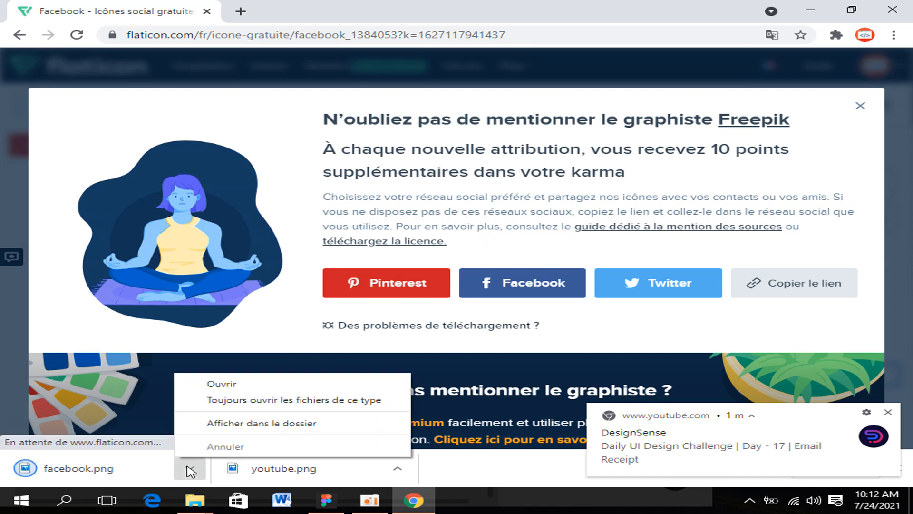
click(222, 424)
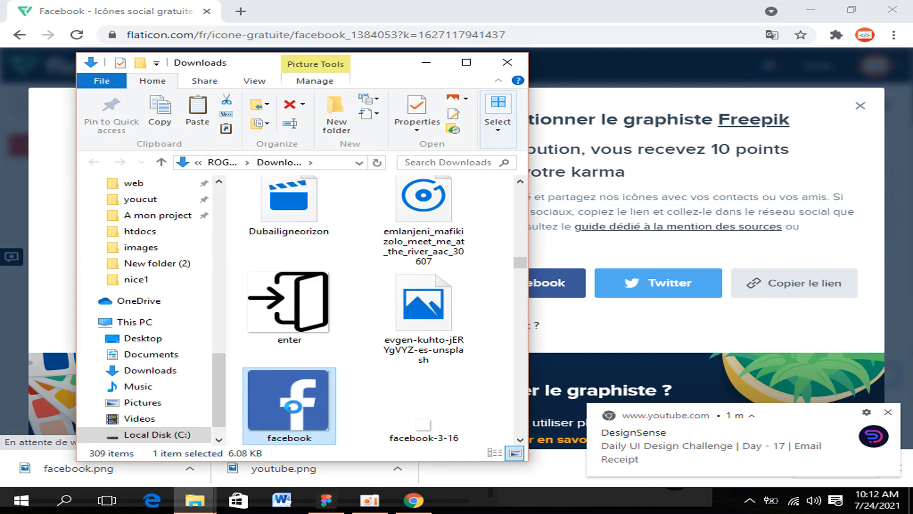
Step: Copy facebook.png from the Downloads folder and paste it onto the desktop below the existing folders
right_click(309, 404)
click(353, 383)
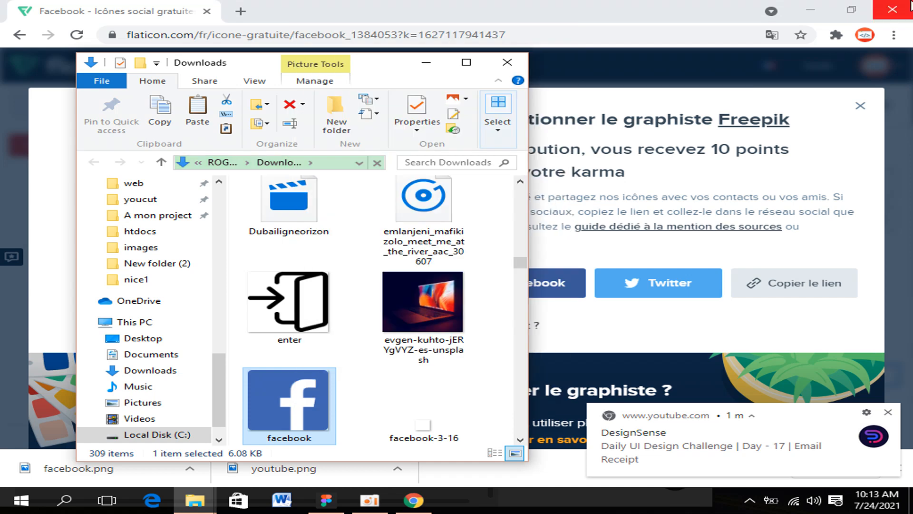
click(810, 10)
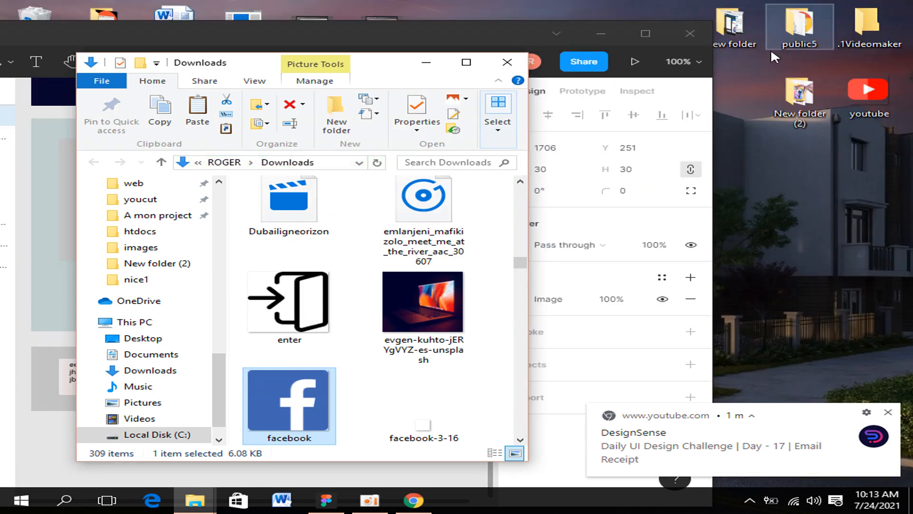
right_click(813, 170)
click(758, 231)
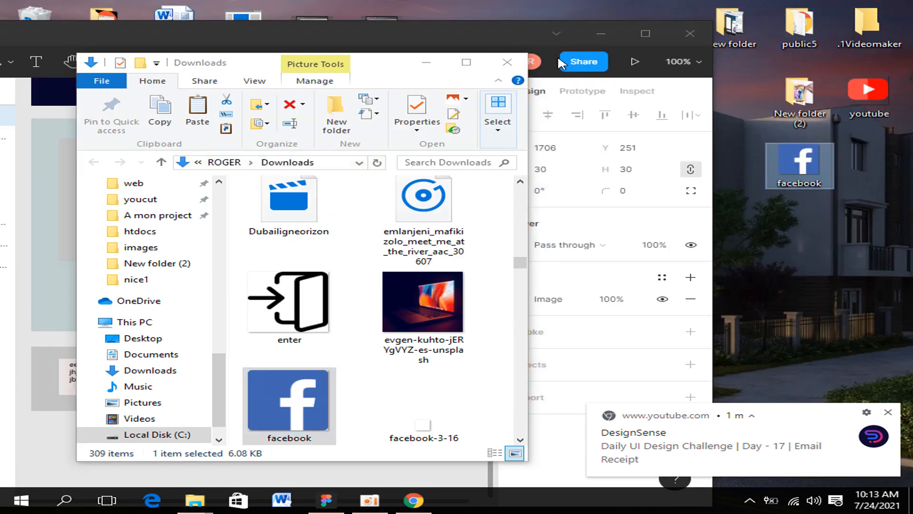
Step: Close the Downloads window and bring facebook.png from the desktop onto the Figma canvas
click(497, 68)
click(647, 28)
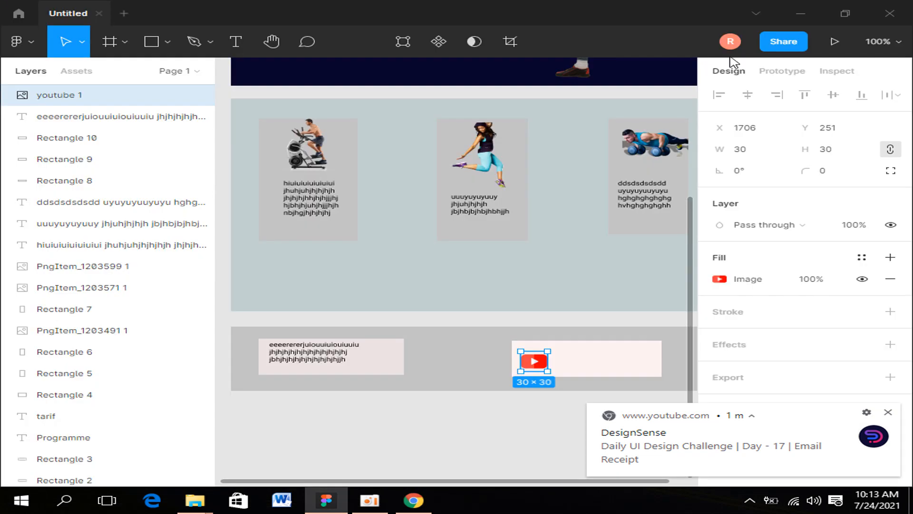
drag(686, 15, 555, 47)
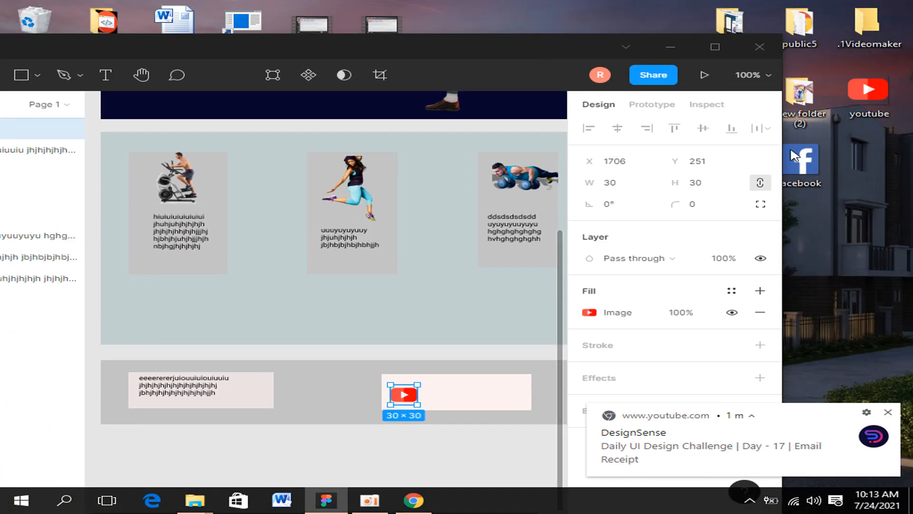
drag(802, 162, 475, 403)
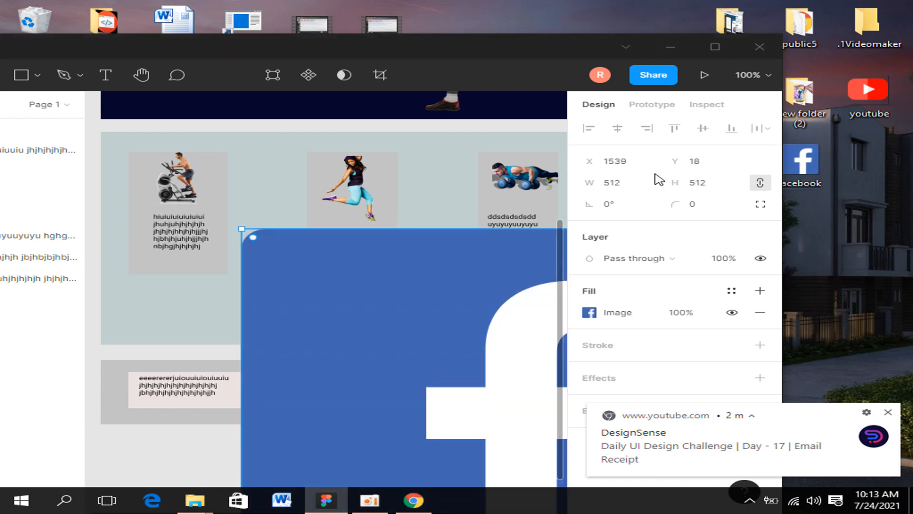
Step: Set the Facebook image's width to 30 with its proportions locked
click(629, 185)
key(BackSpace)
text(30)
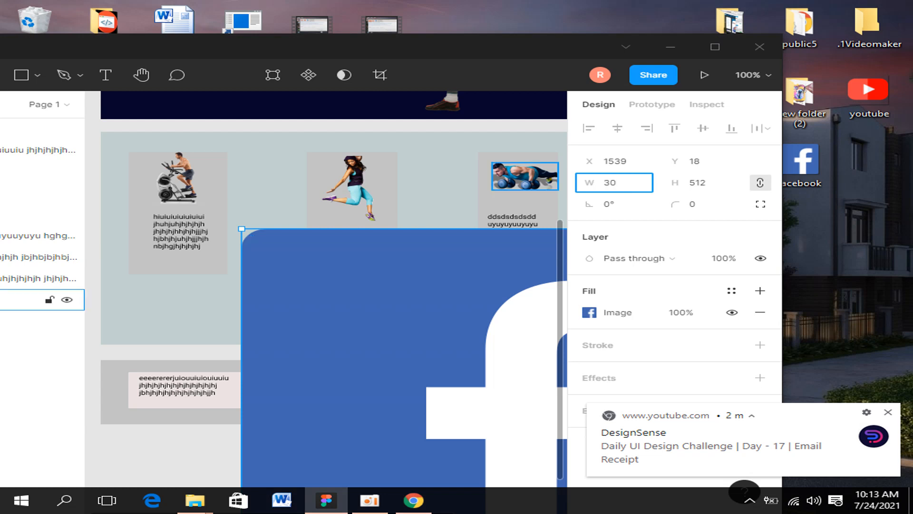
key(Return)
key(Escape)
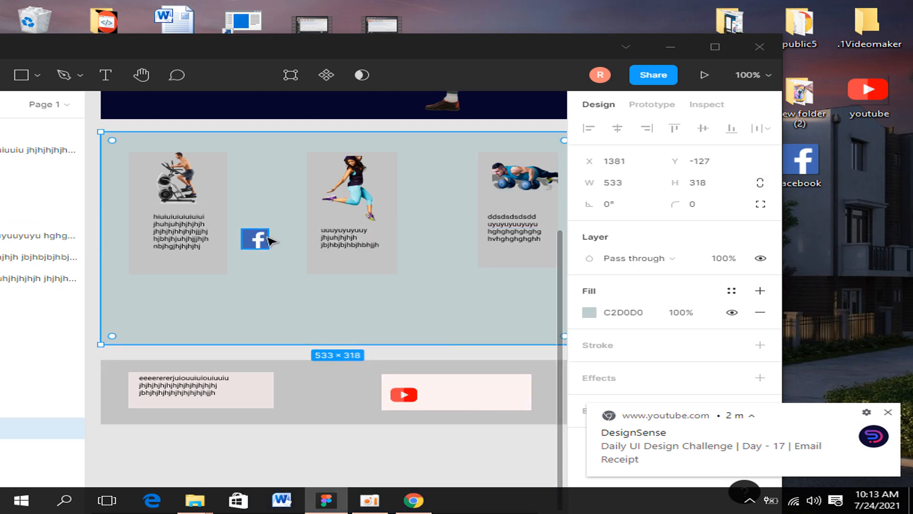
Step: Move the Facebook icon into the bottom band's pale rectangle, directly to the right of the YouTube icon
mouse_move(270, 241)
mouse_down()
mouse_move(314, 285)
mouse_move(267, 234)
mouse_move(283, 275)
mouse_move(260, 244)
mouse_up()
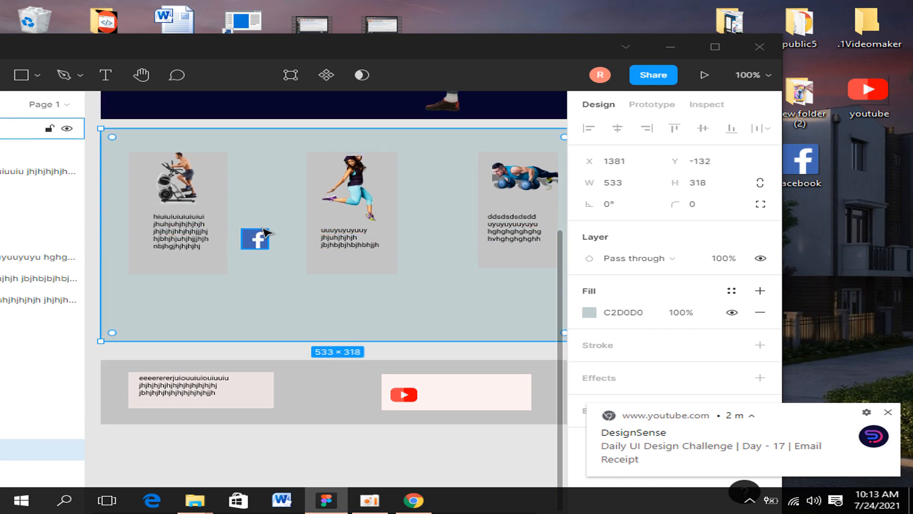
click(266, 242)
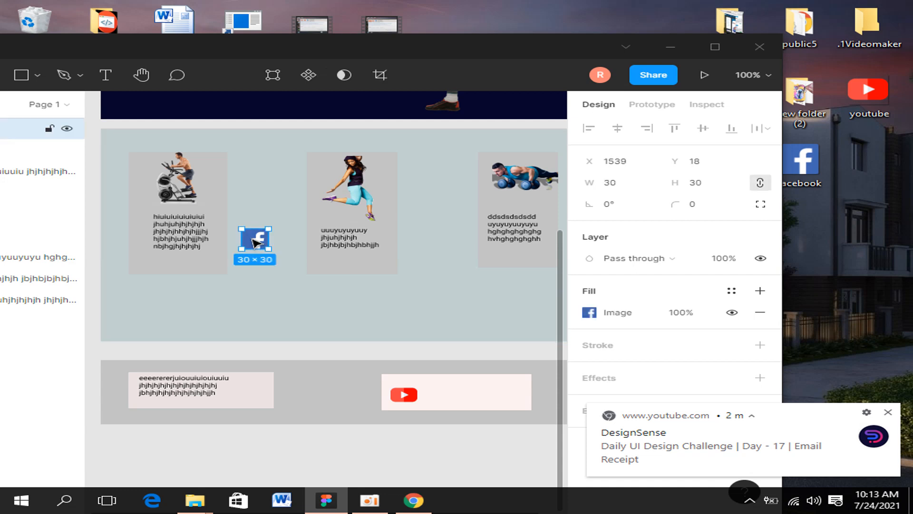
drag(267, 242, 451, 399)
click(500, 391)
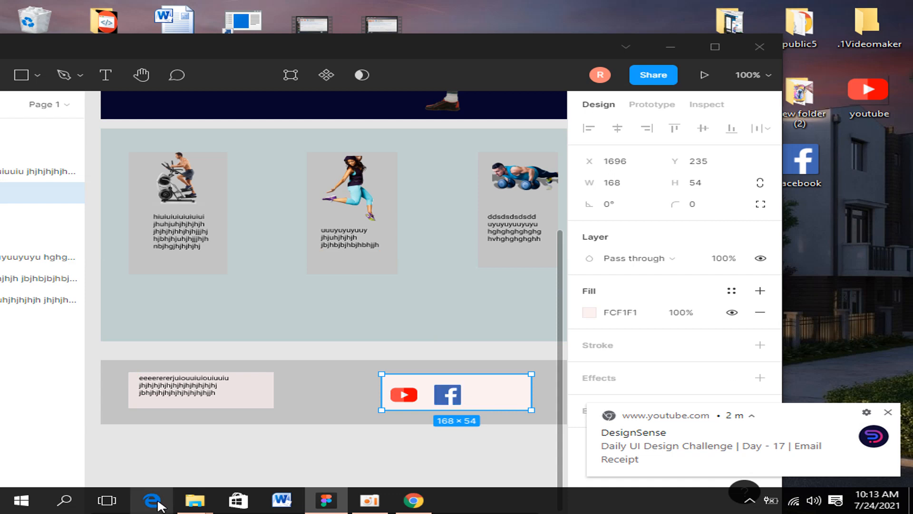
Step: Return to Flaticon in Chrome, dismiss the attribution notice and search for "twiter" icons
click(158, 505)
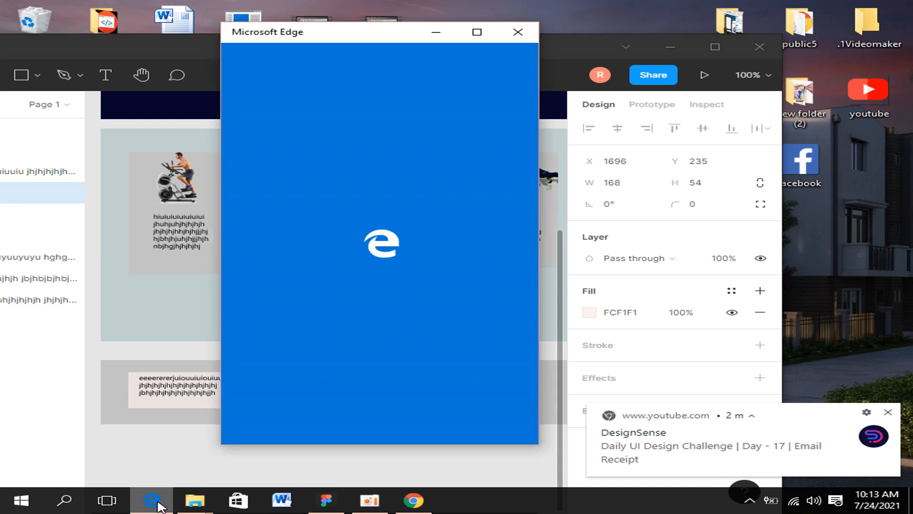
click(522, 33)
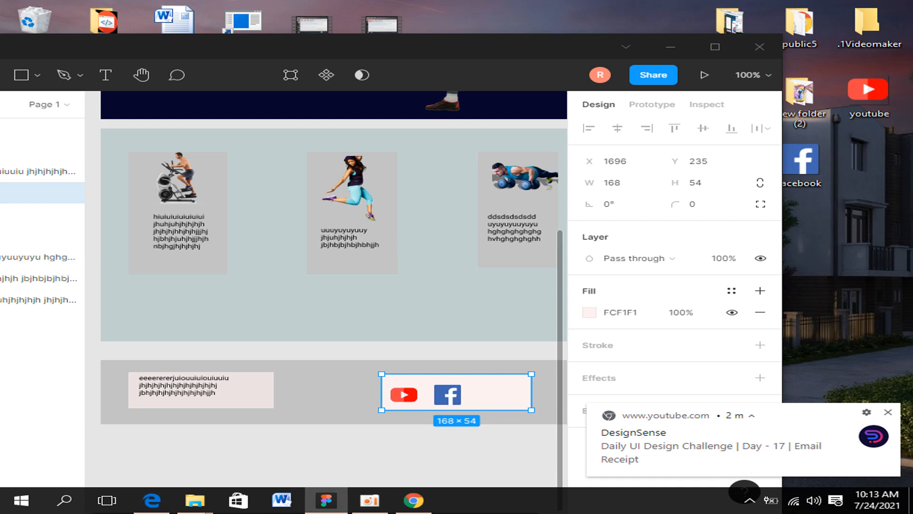
click(407, 505)
click(861, 105)
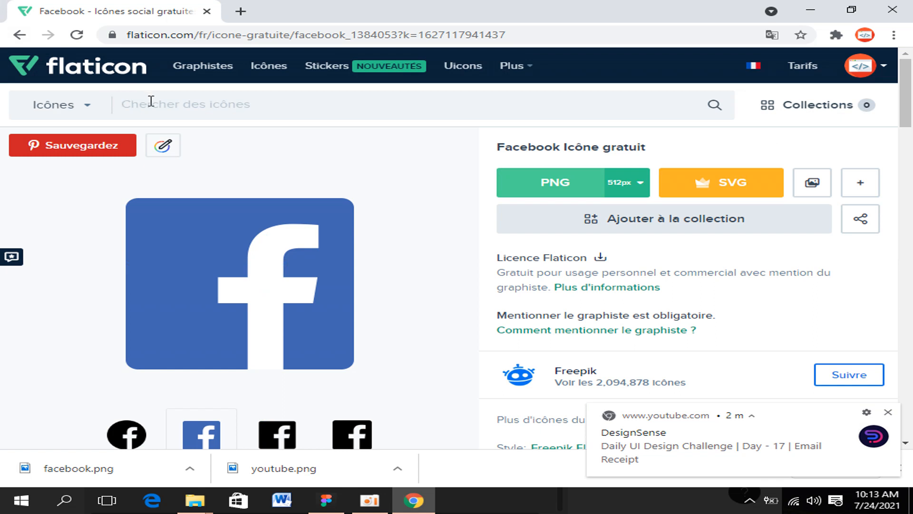
text(twiter)
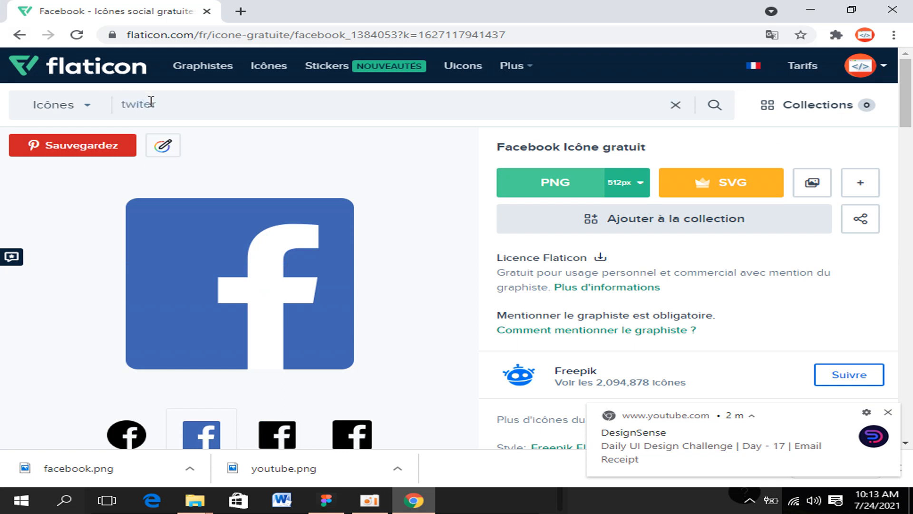
key(Return)
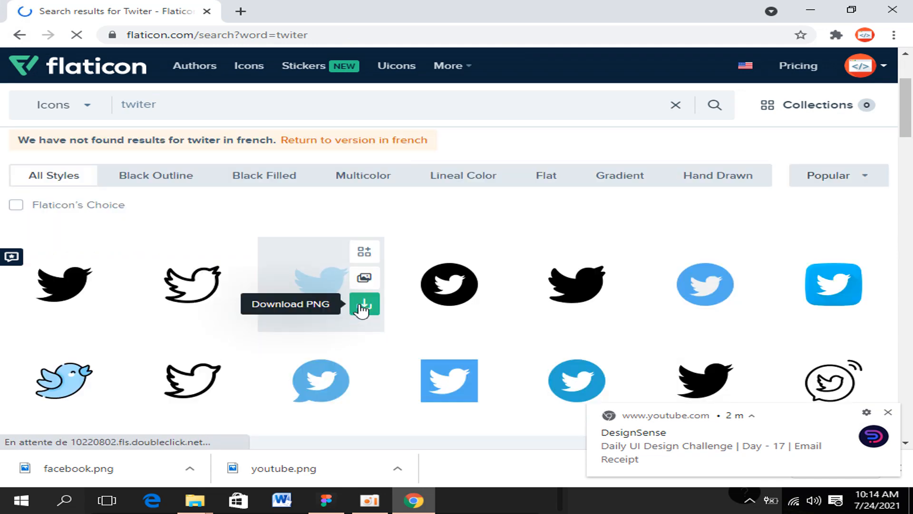
Step: Download the light blue Twitter bird icon by Pixel perfect as PNG and show twitter.png in its folder
click(361, 304)
click(696, 210)
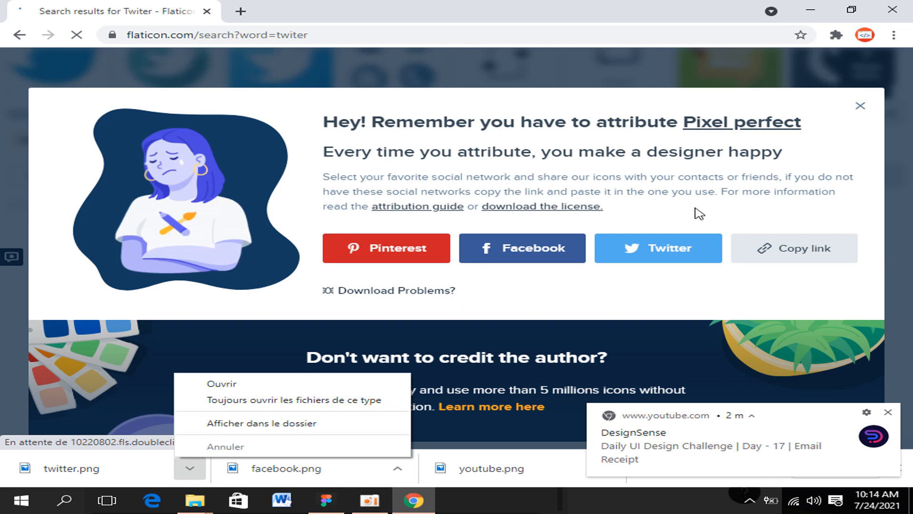
click(261, 423)
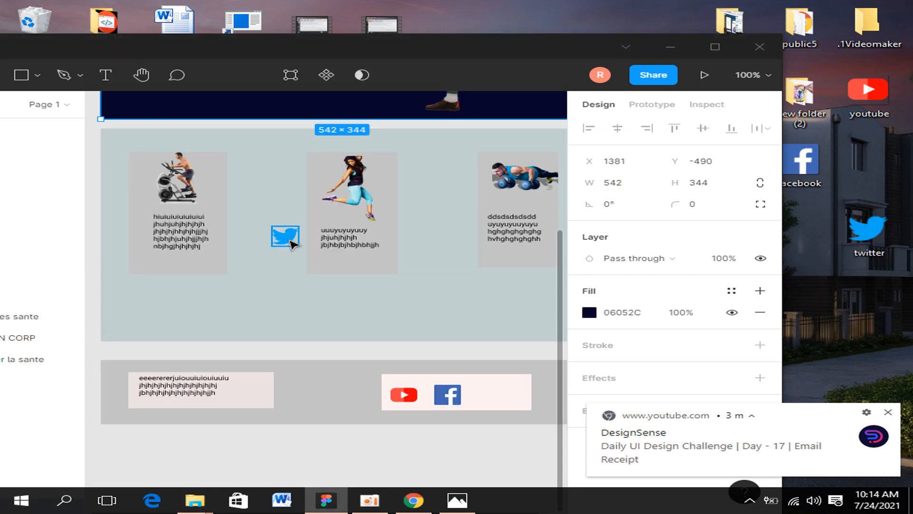
Step: Move the Twitter icon into the bottom band's pale rectangle, right of the Facebook icon, and maximize the Figma window
drag(293, 244, 503, 401)
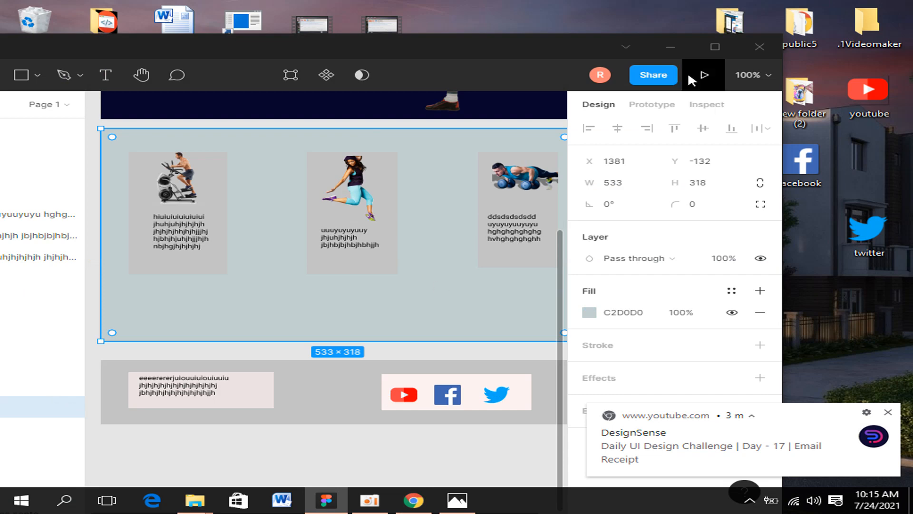
click(713, 45)
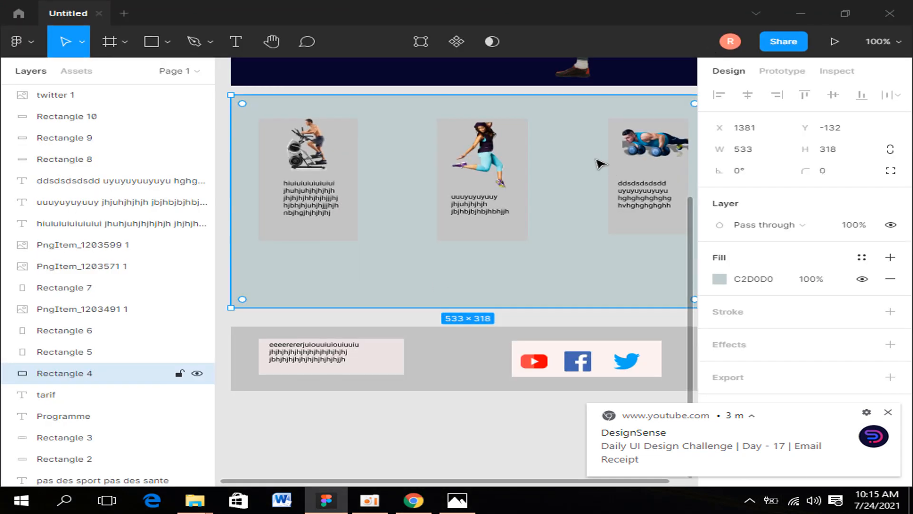
Step: Hide the Figma interface so that only the page design is shown
scroll(601, 163, up, 5)
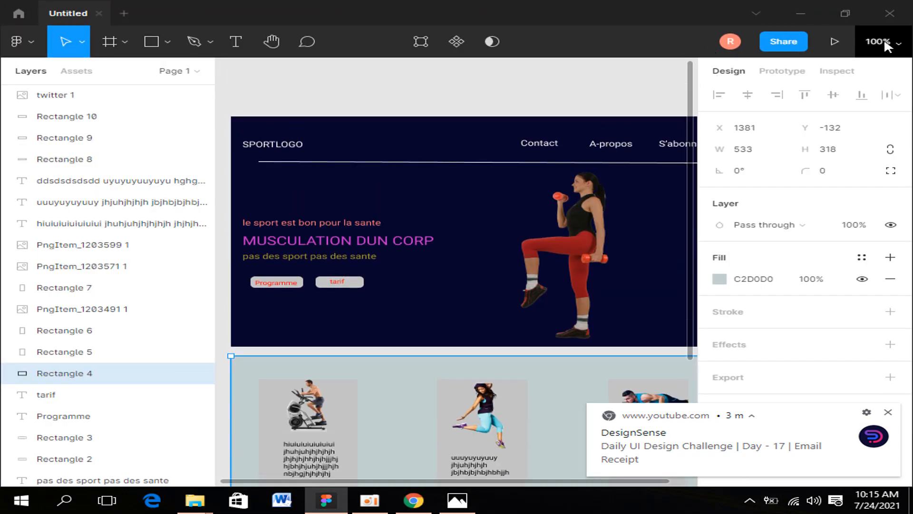
right_click(551, 85)
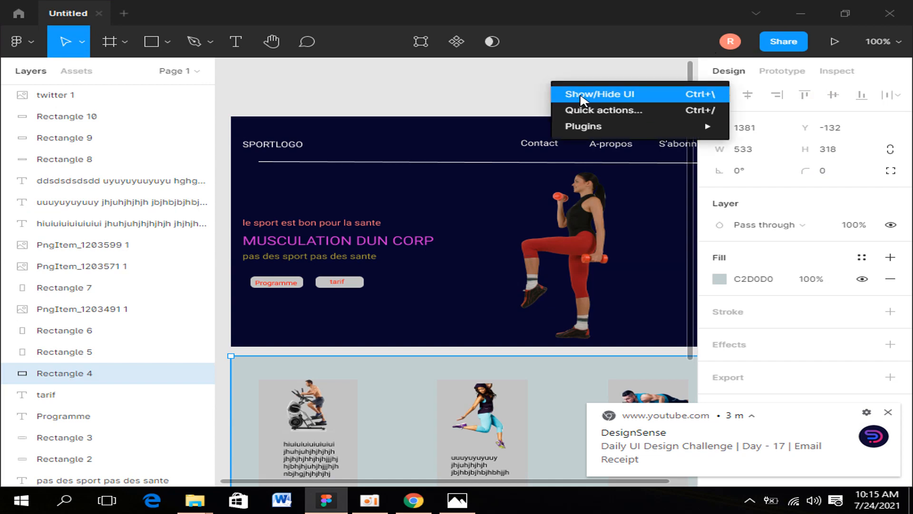
click(579, 95)
Step: Review the whole page from the dark header to the bottom band with the social icons, dismissing the notification and error dialog
scroll(607, 181, down, 1)
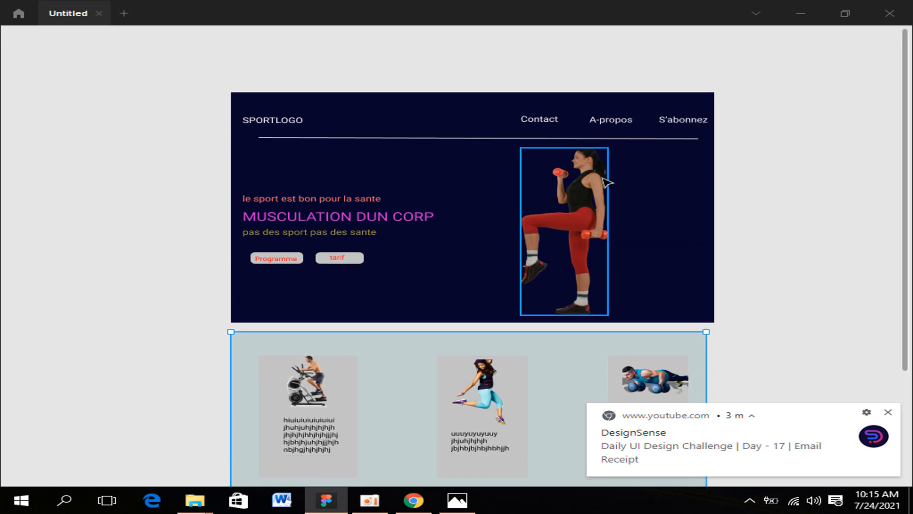
scroll(608, 180, down, 5)
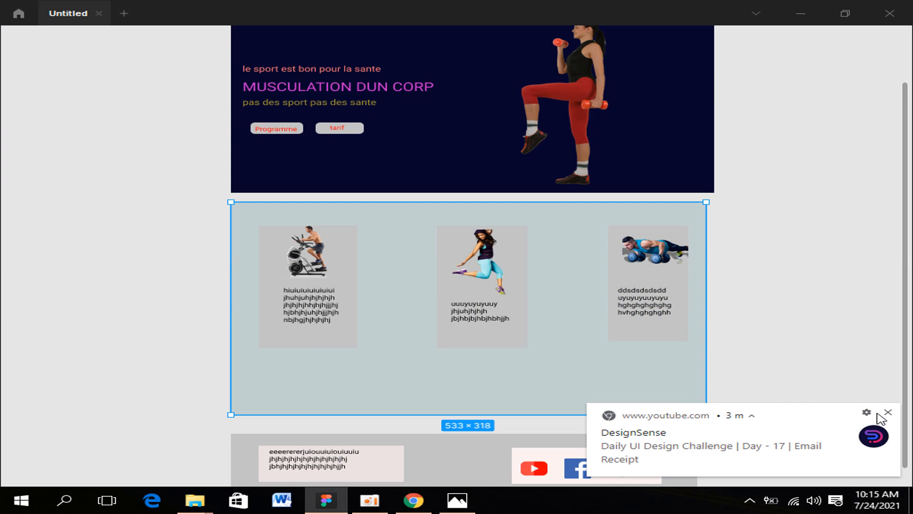
click(888, 414)
scroll(604, 291, down, 11)
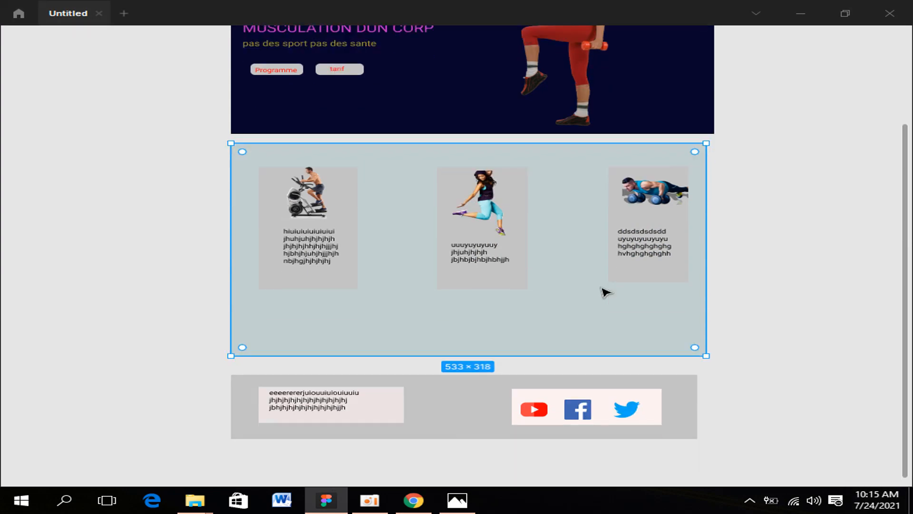
scroll(606, 292, up, 15)
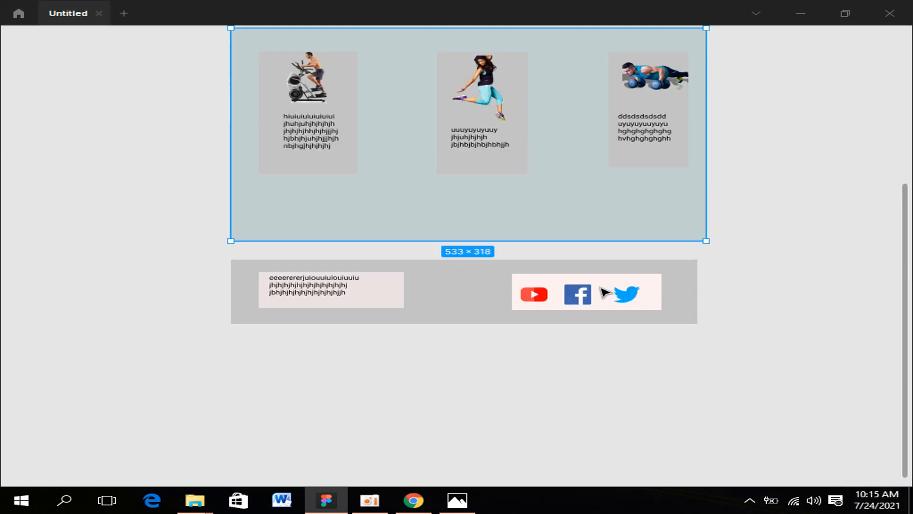
scroll(605, 292, up, 3)
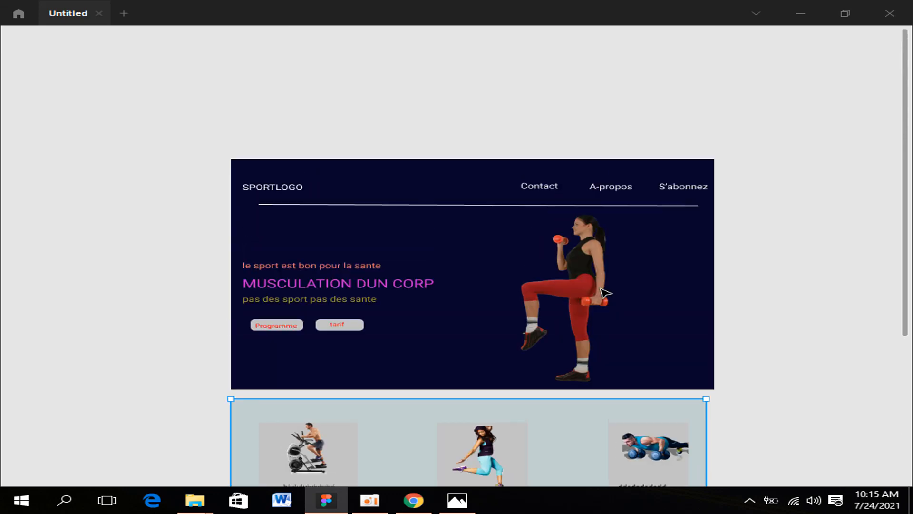
scroll(605, 292, down, 6)
scroll(605, 292, down, 6)
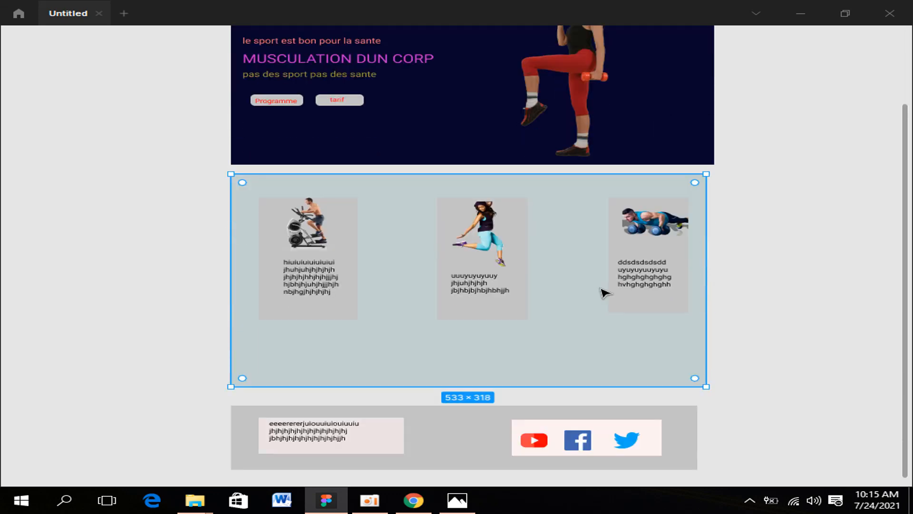
scroll(606, 292, up, 5)
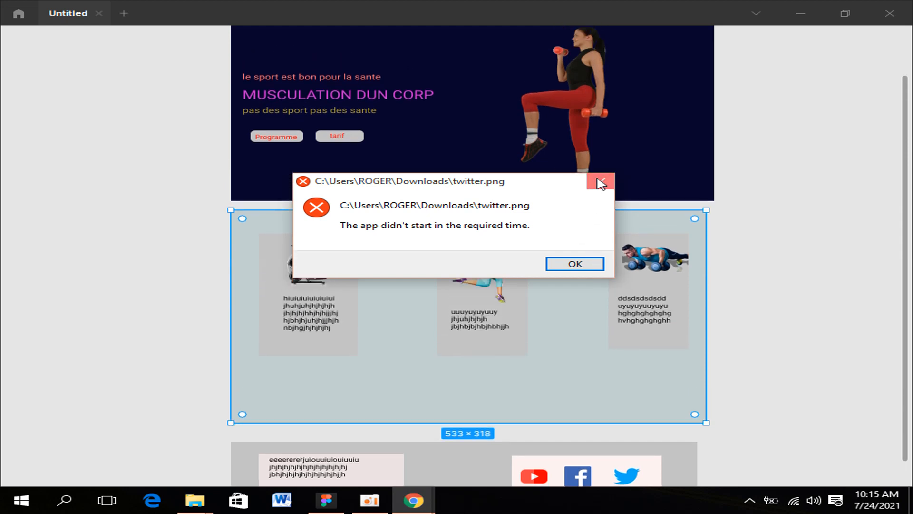
click(600, 183)
scroll(578, 289, down, 2)
scroll(576, 286, down, 2)
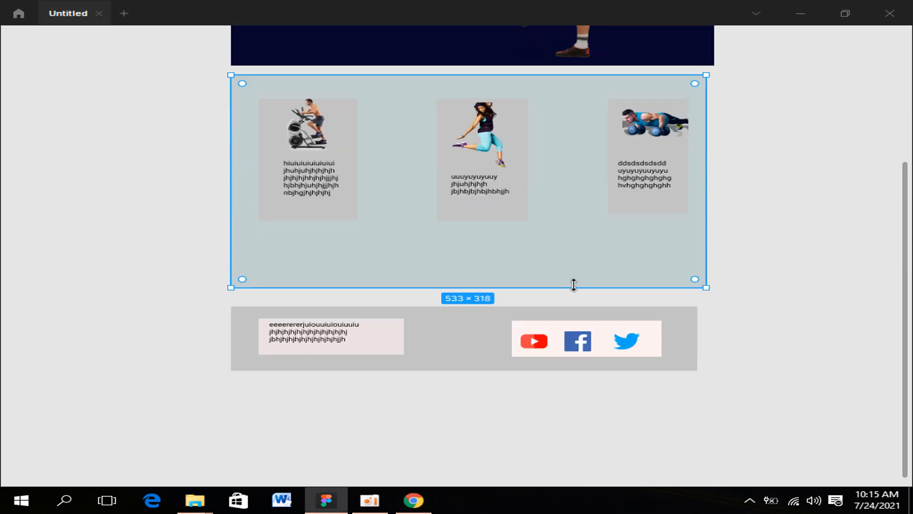
scroll(579, 289, up, 3)
scroll(580, 289, up, 3)
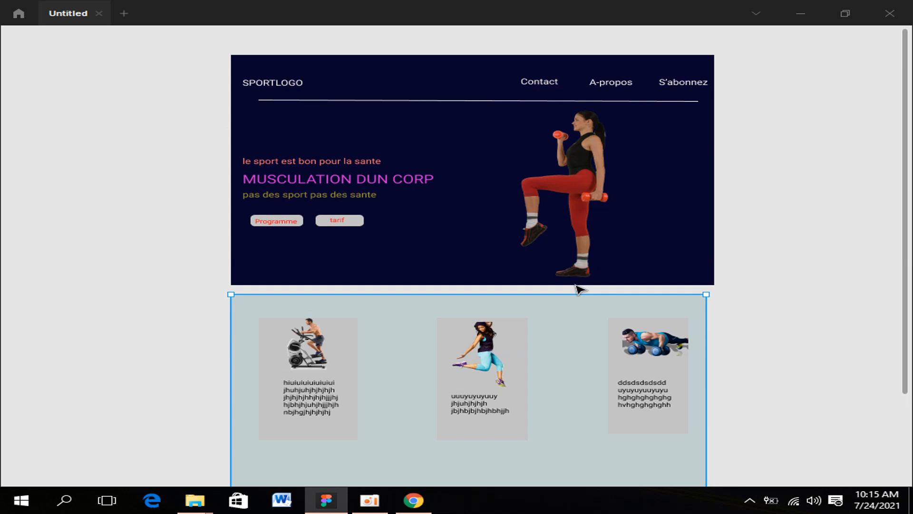
scroll(579, 290, up, 1)
scroll(579, 289, down, 3)
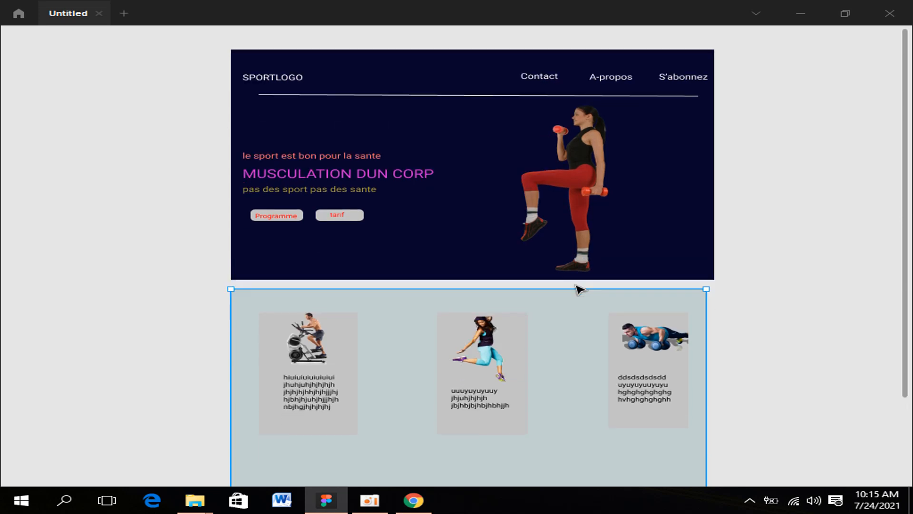
scroll(580, 290, up, 2)
scroll(579, 289, down, 3)
scroll(578, 290, down, 9)
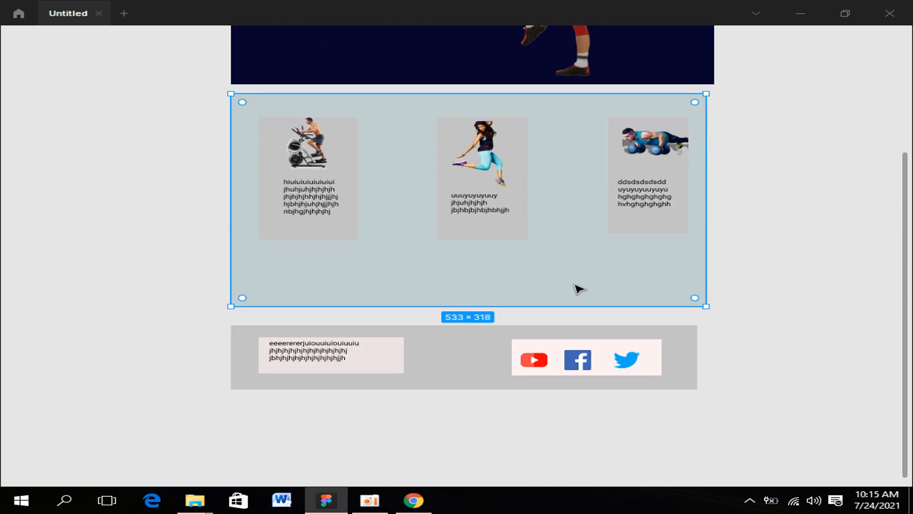
scroll(579, 289, down, 2)
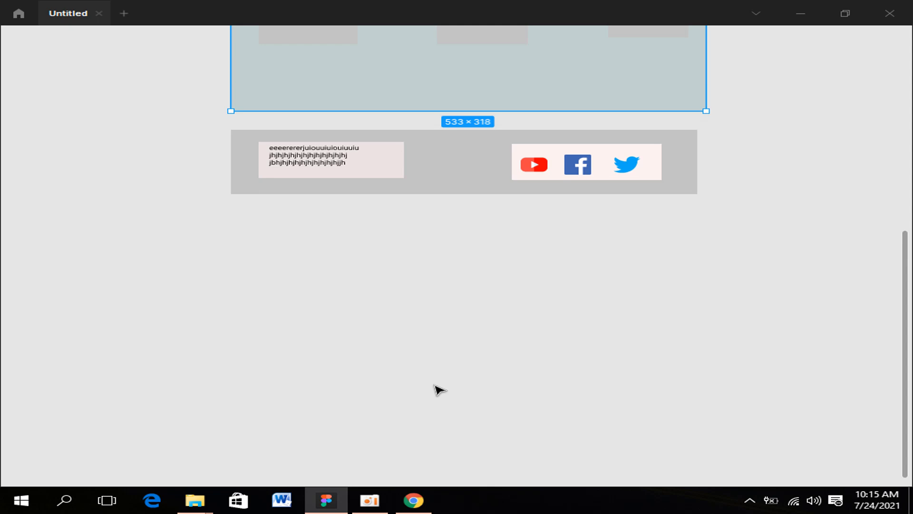
click(374, 500)
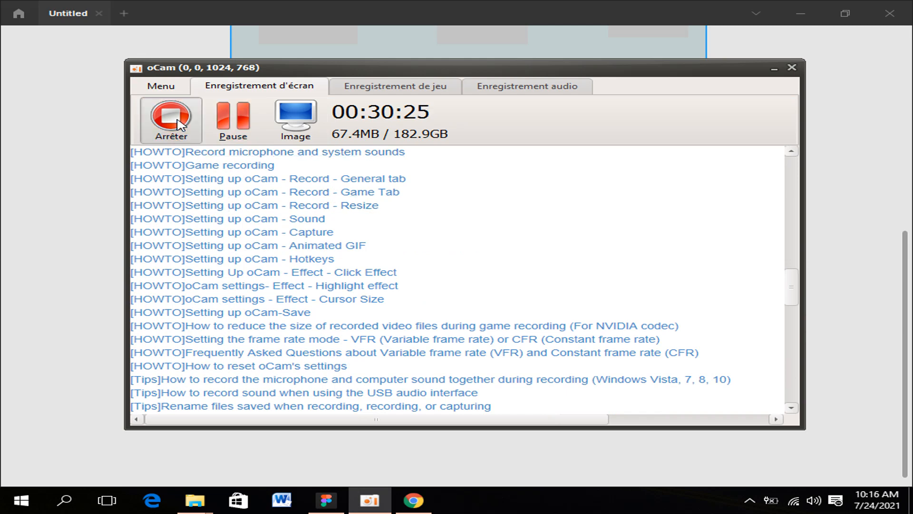
click(180, 124)
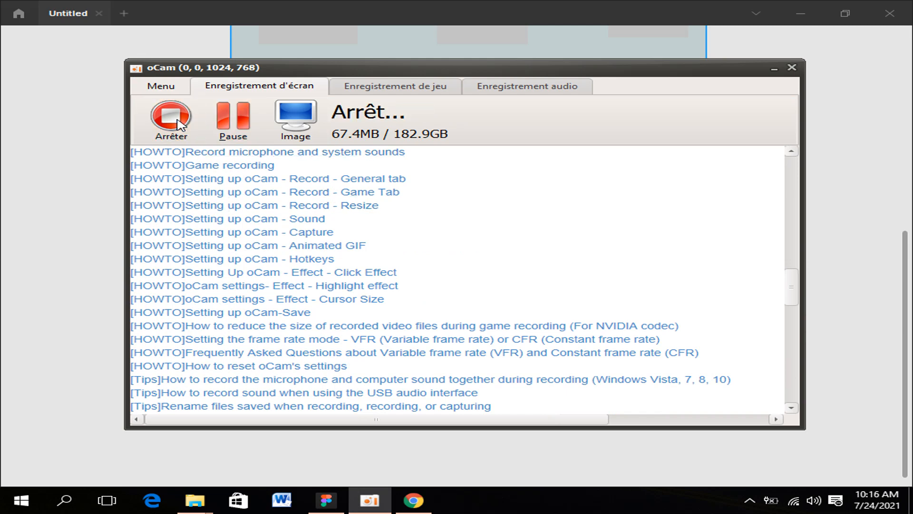